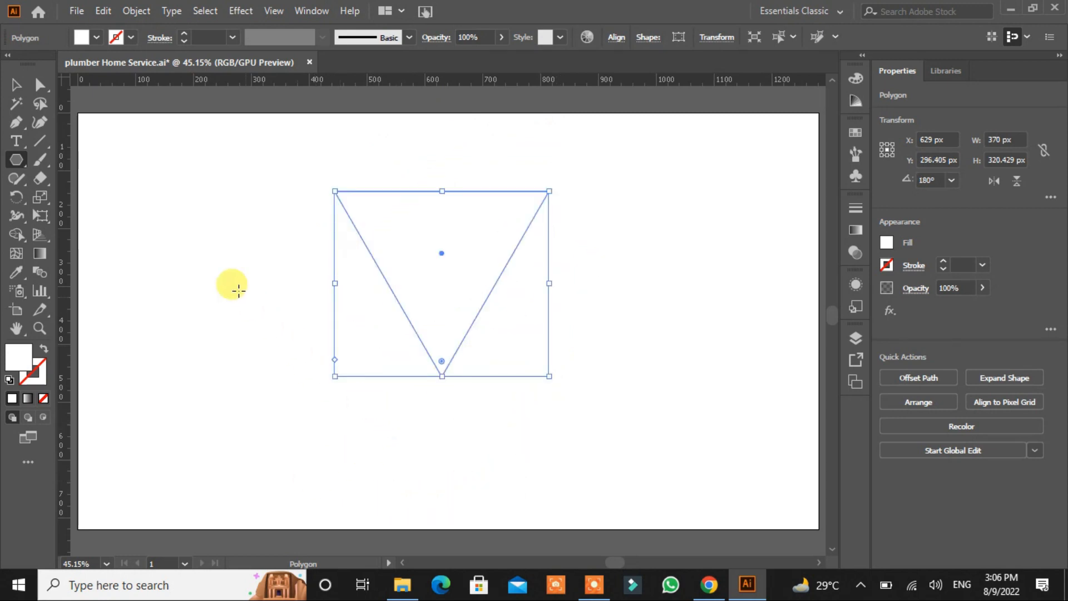
- Fill the inverted triangle with black and bend its upper edge outward into an arc, making the shape about 361 px high
click(96, 37)
click(44, 66)
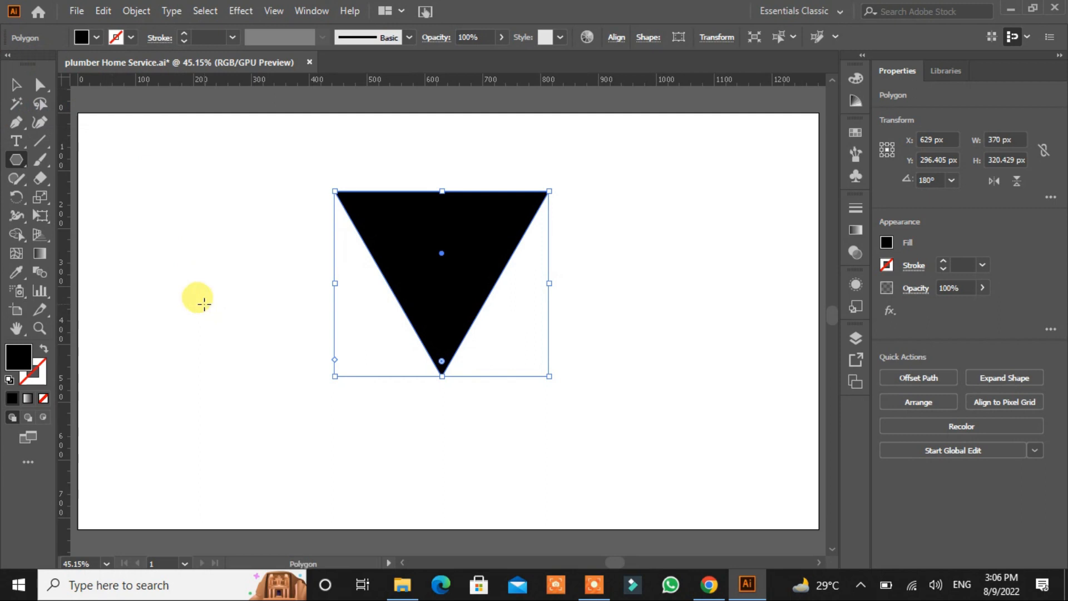
click(15, 86)
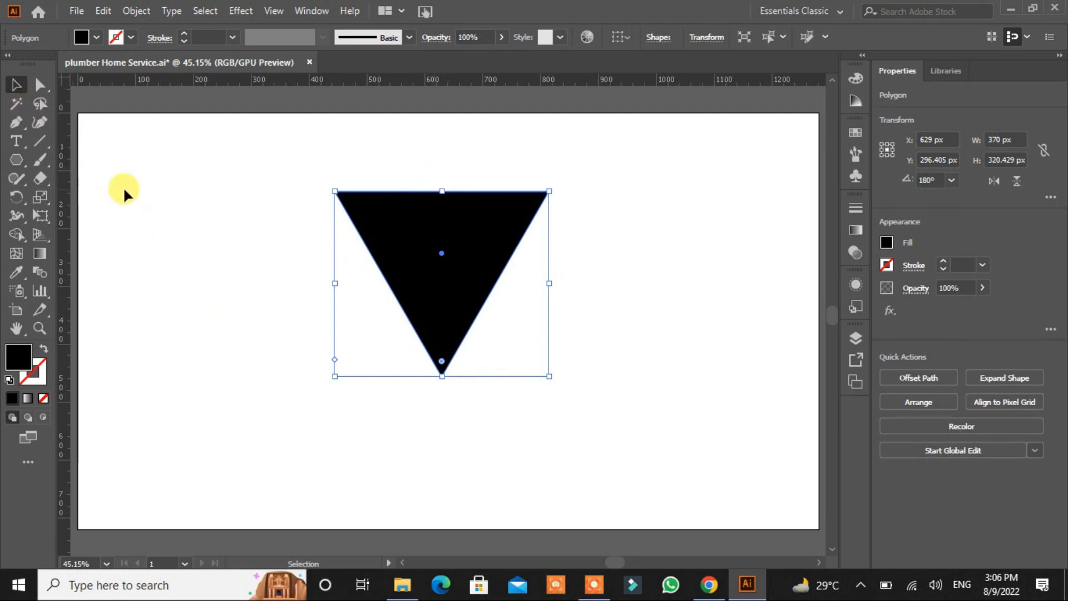
click(15, 122)
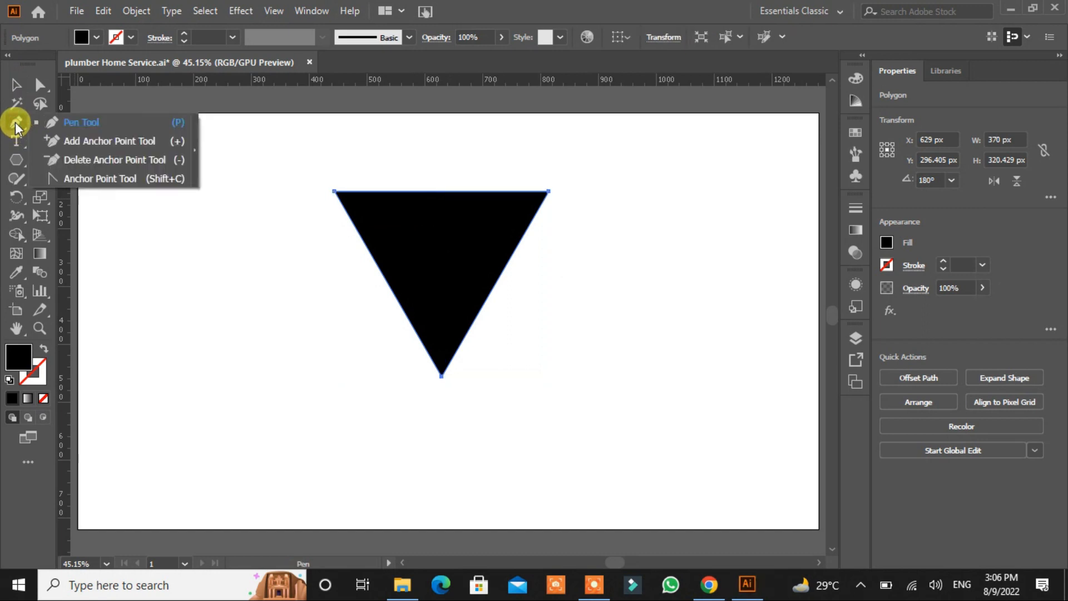
click(83, 178)
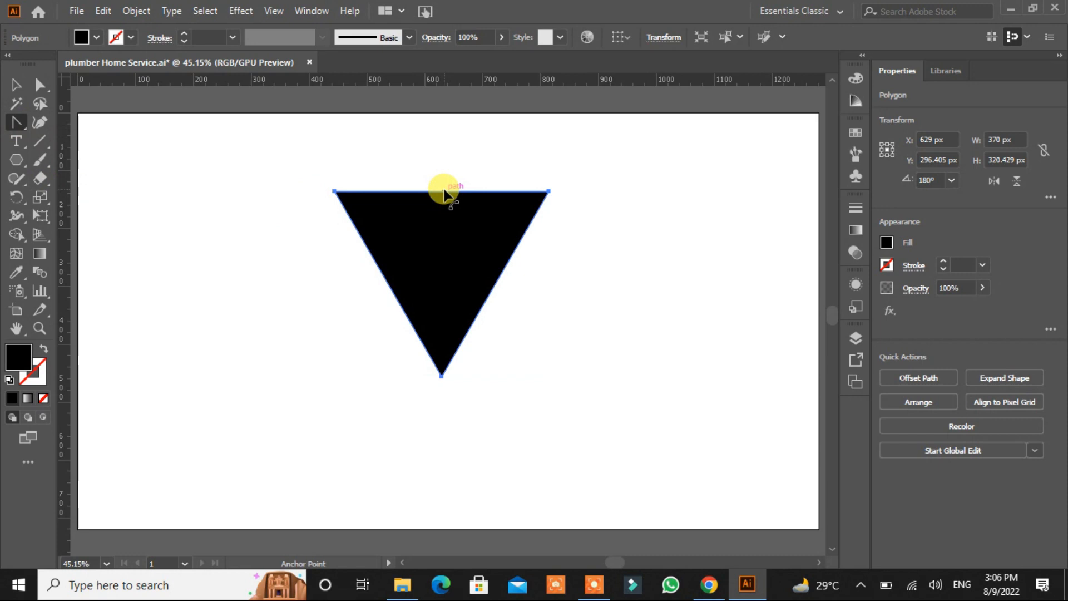
drag(442, 191, 443, 168)
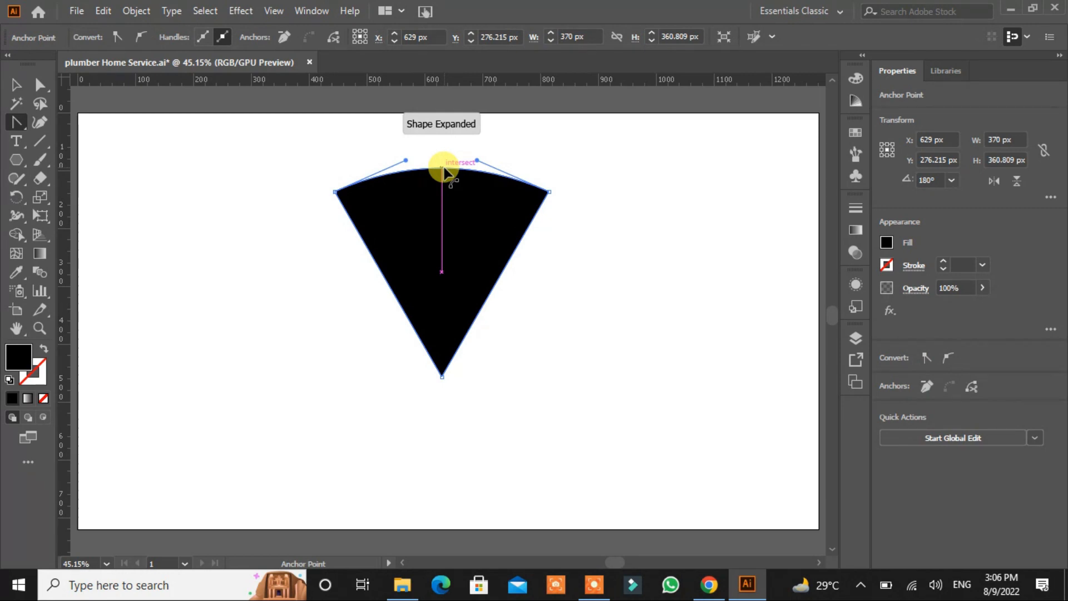
- Round both upper corners of the black wedge to a radius of about 19.5 px
click(38, 84)
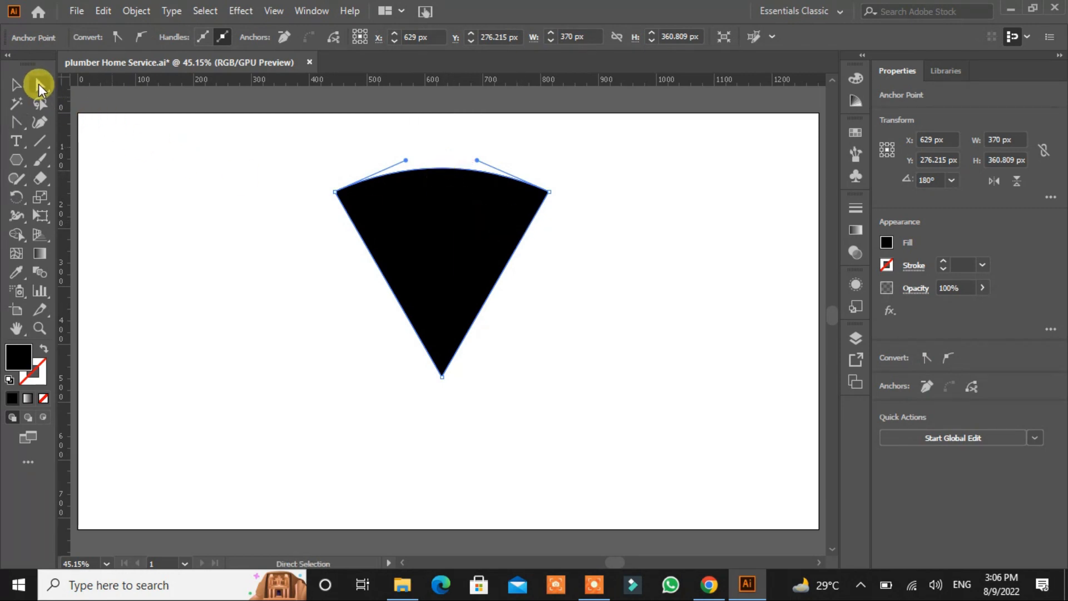
click(334, 193)
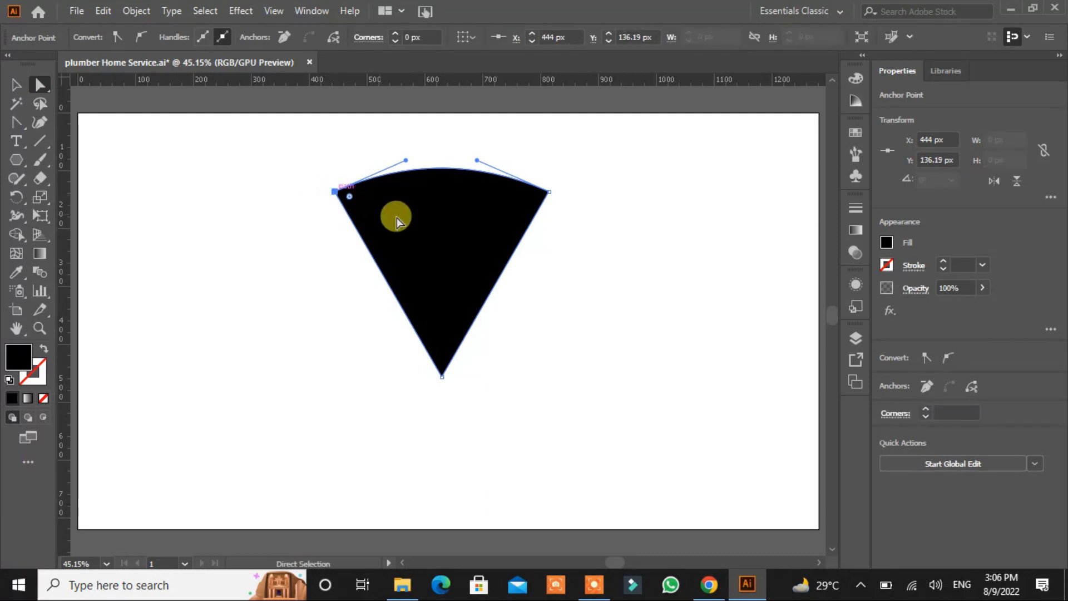
click(548, 195)
drag(535, 196, 532, 196)
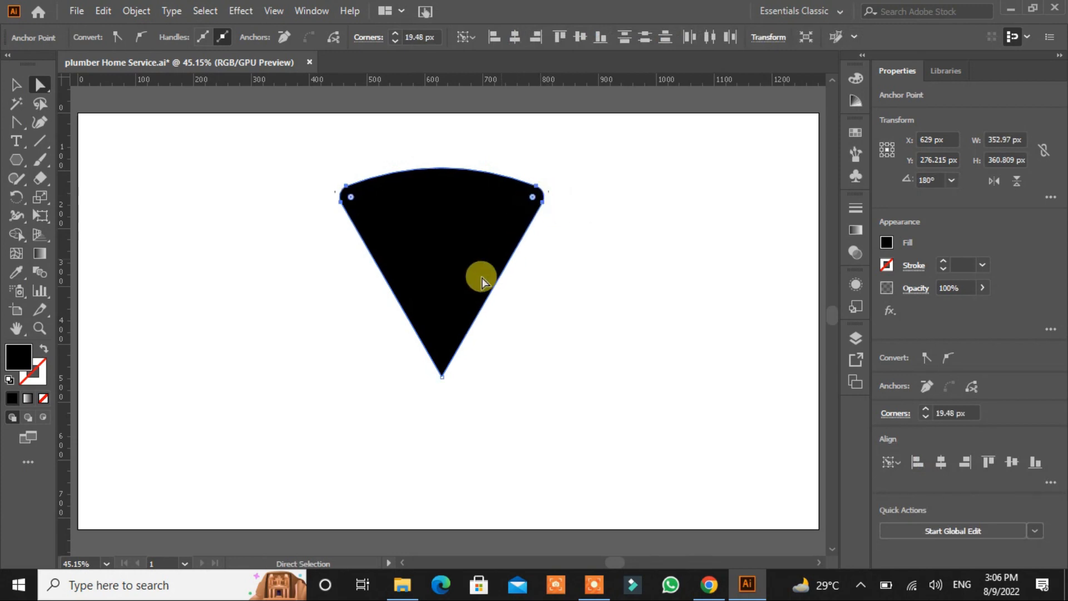
click(15, 85)
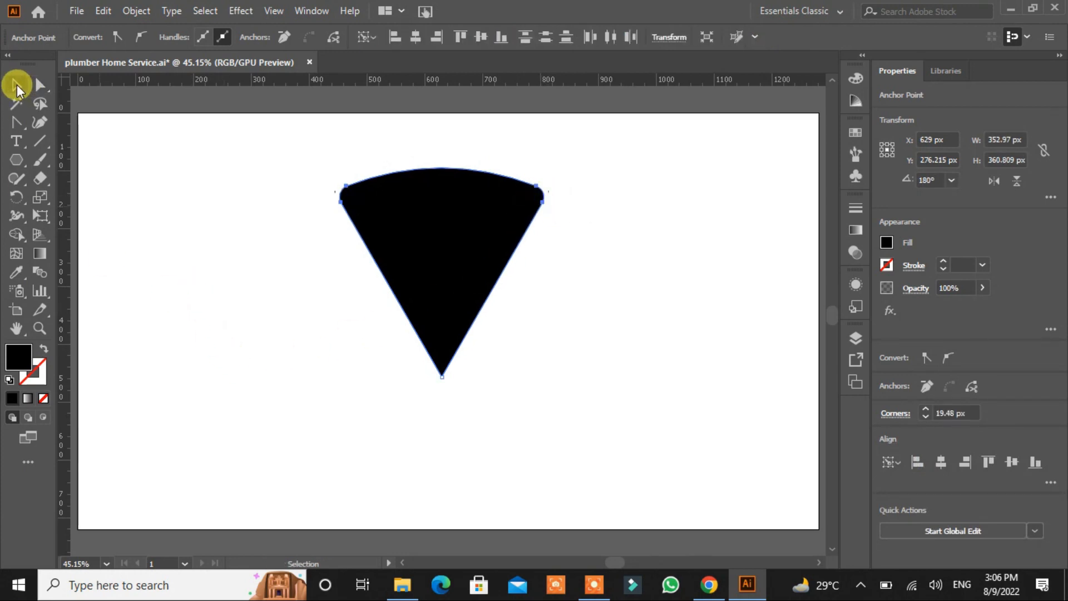
click(165, 229)
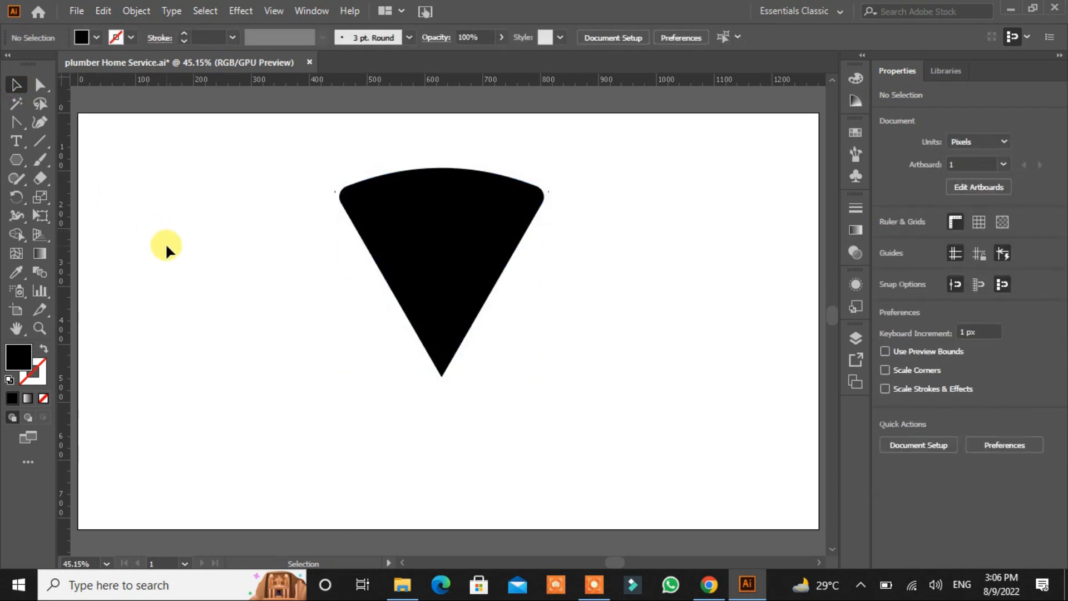
- Slightly round the pointed tip at the bottom of the black wedge
click(441, 373)
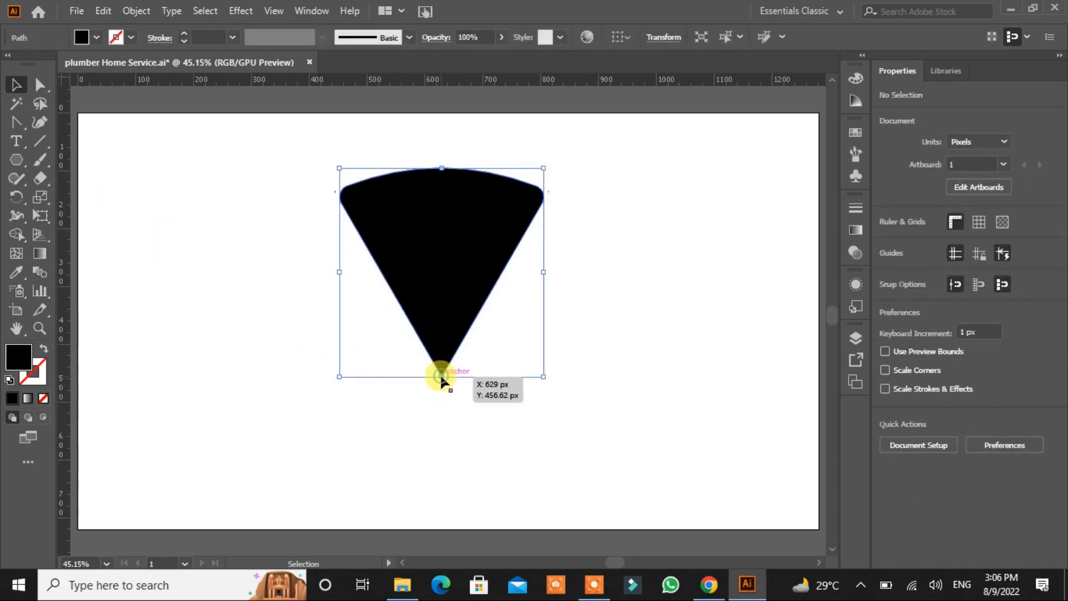
click(38, 85)
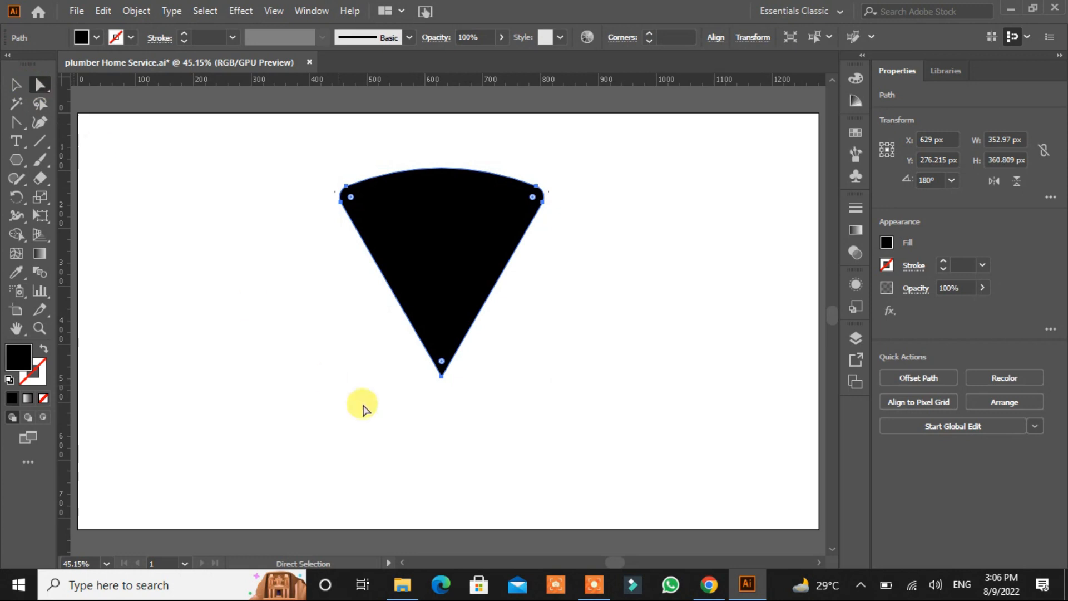
click(441, 363)
mouse_move(440, 363)
mouse_down()
mouse_move(439, 349)
mouse_move(445, 365)
mouse_up()
click(389, 426)
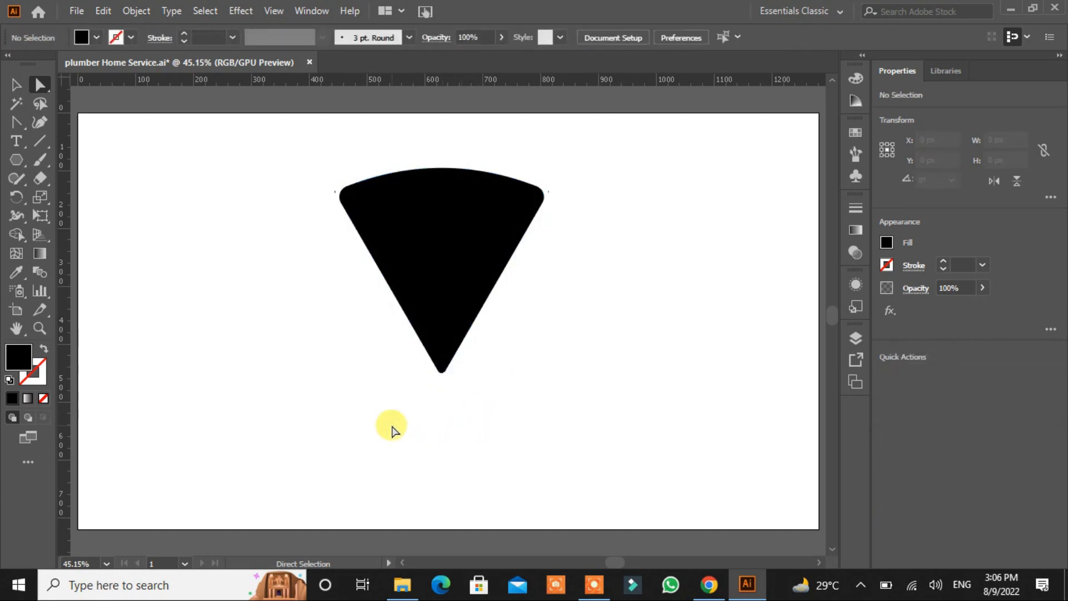
- Move the wedge about 112 px right and 13 px down, and place a duplicate 12 px directly below it
drag(459, 279, 523, 288)
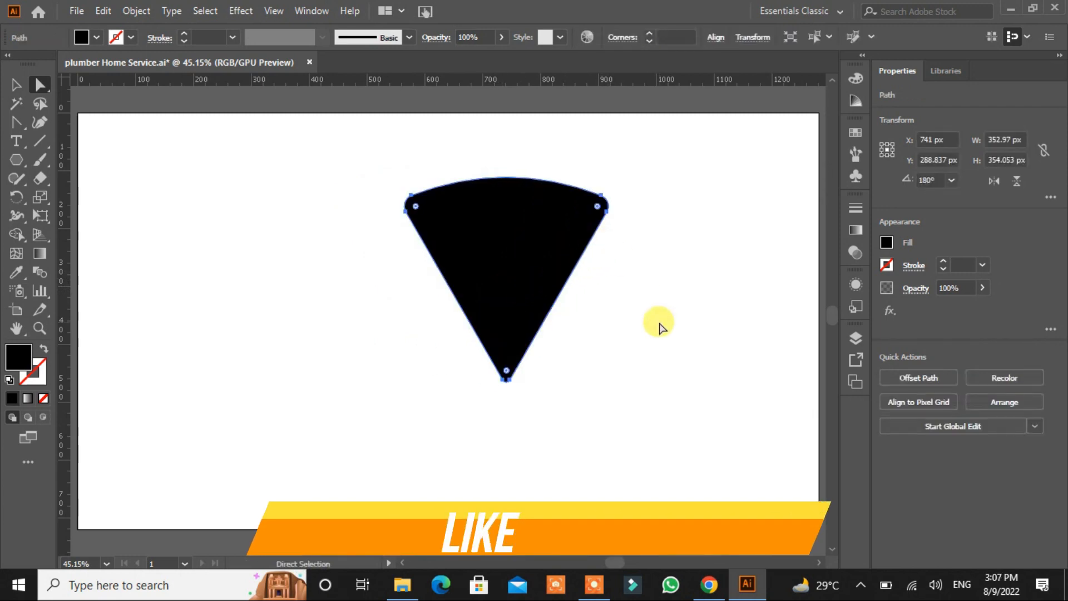
click(645, 337)
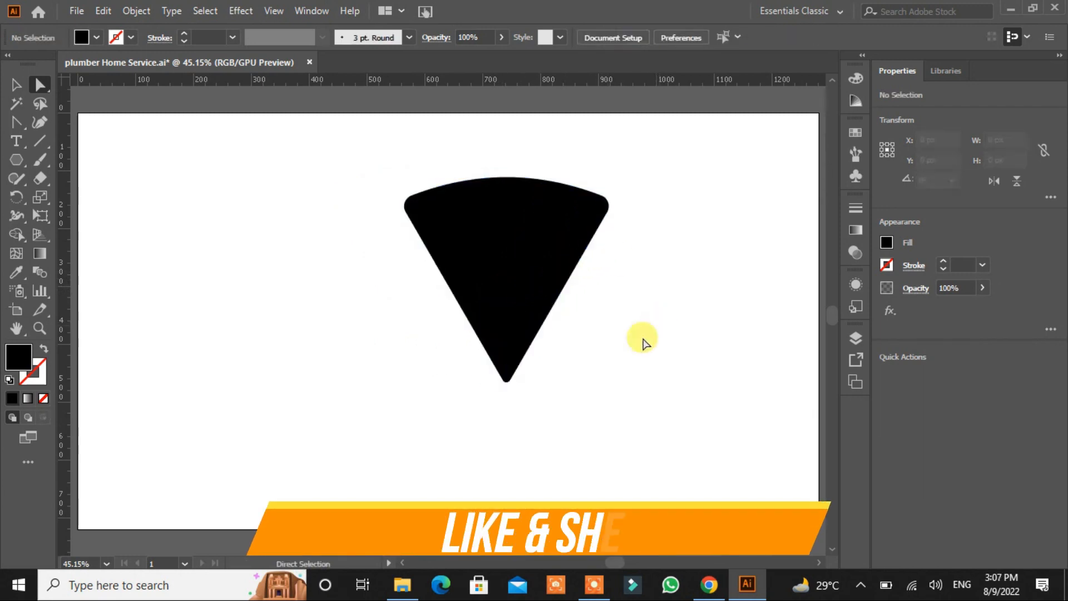
click(544, 255)
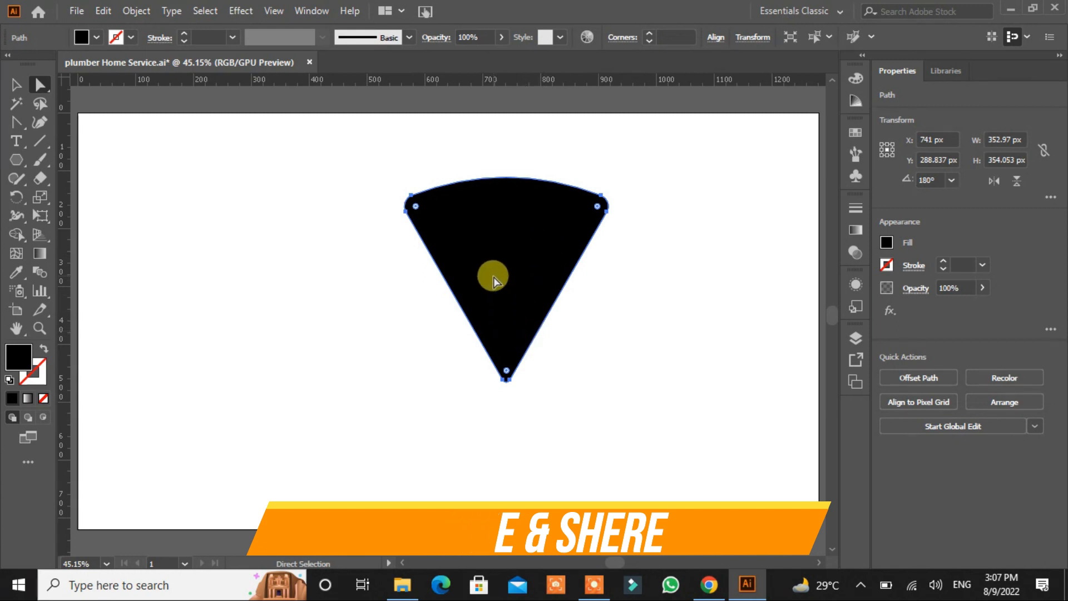
drag(505, 272, 509, 281)
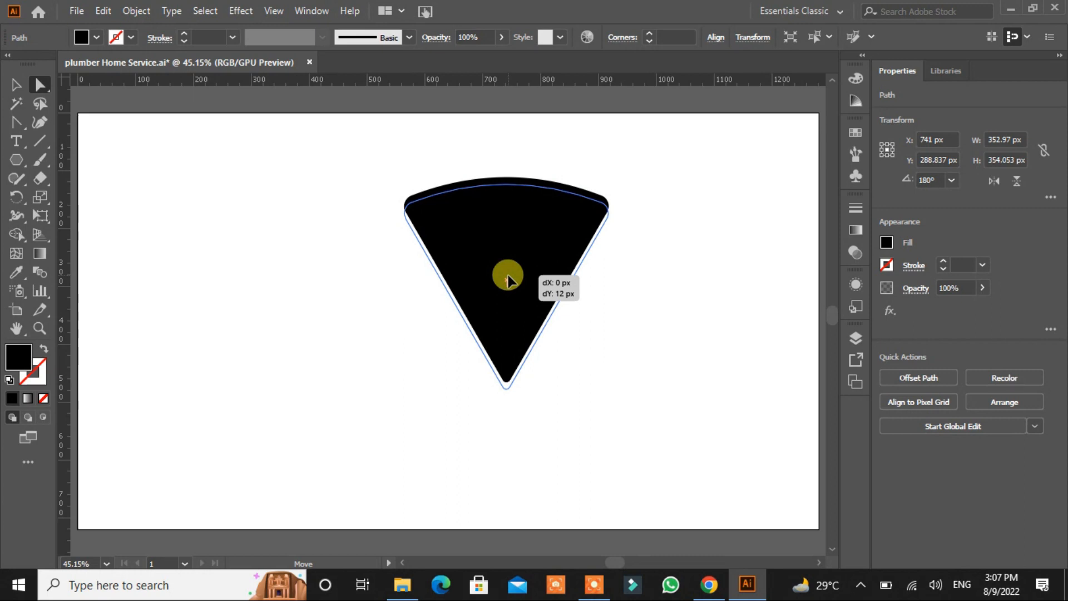
drag(508, 280, 508, 281)
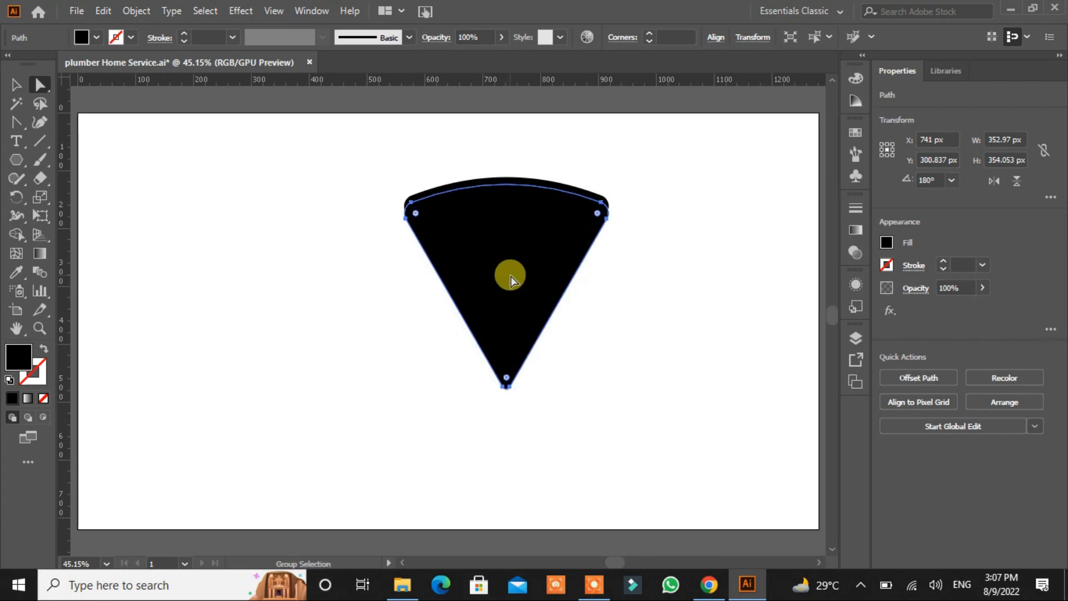
- Enlarge the upper of the two overlapping wedges from its centre to about 377 by 378 px
click(532, 178)
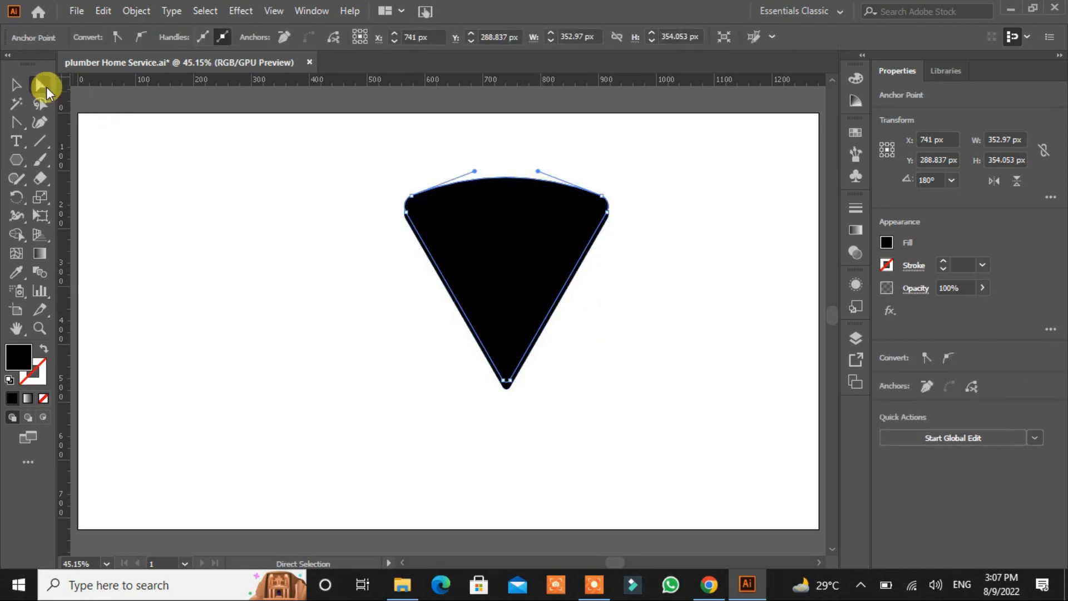
click(16, 84)
click(225, 227)
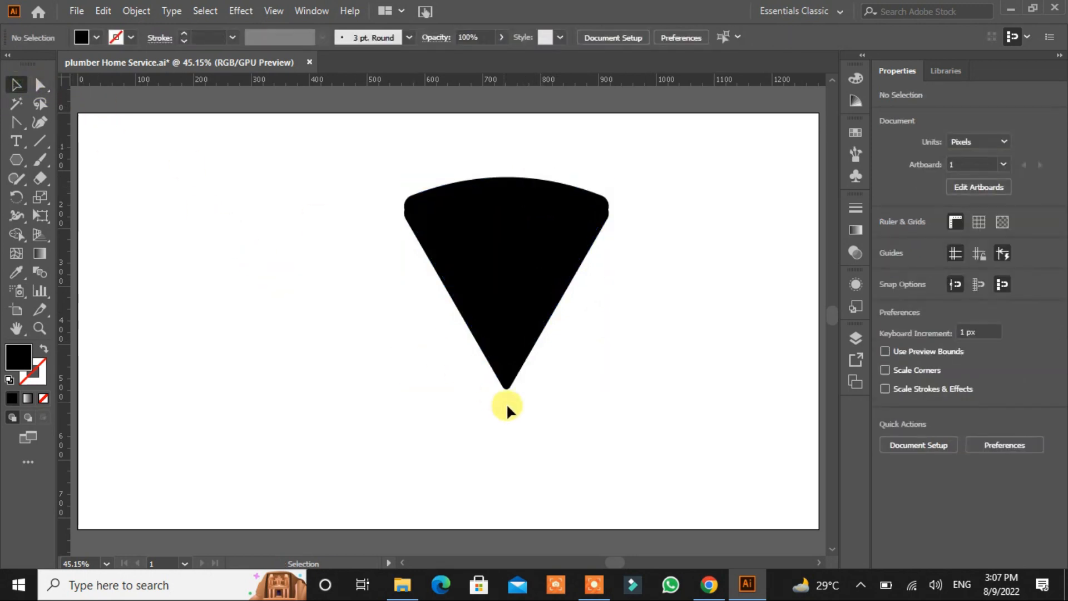
click(530, 180)
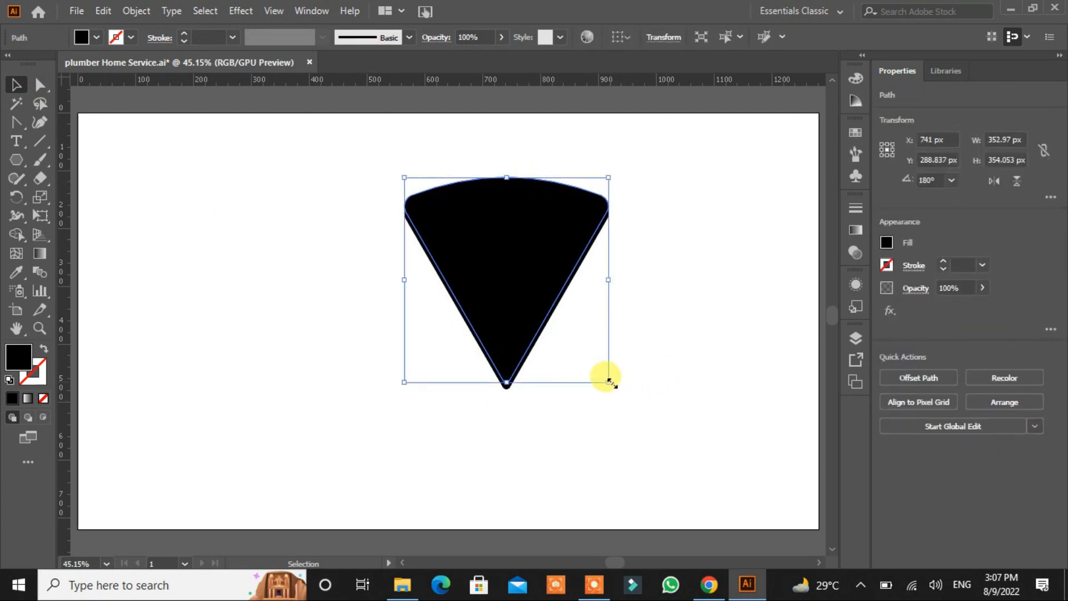
drag(610, 382, 617, 388)
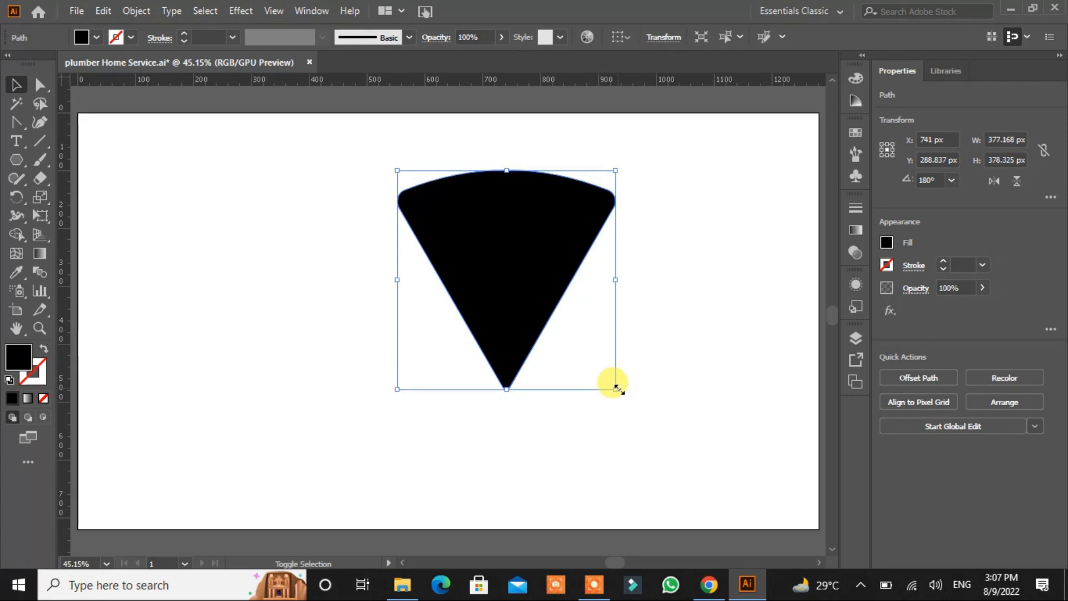
click(645, 419)
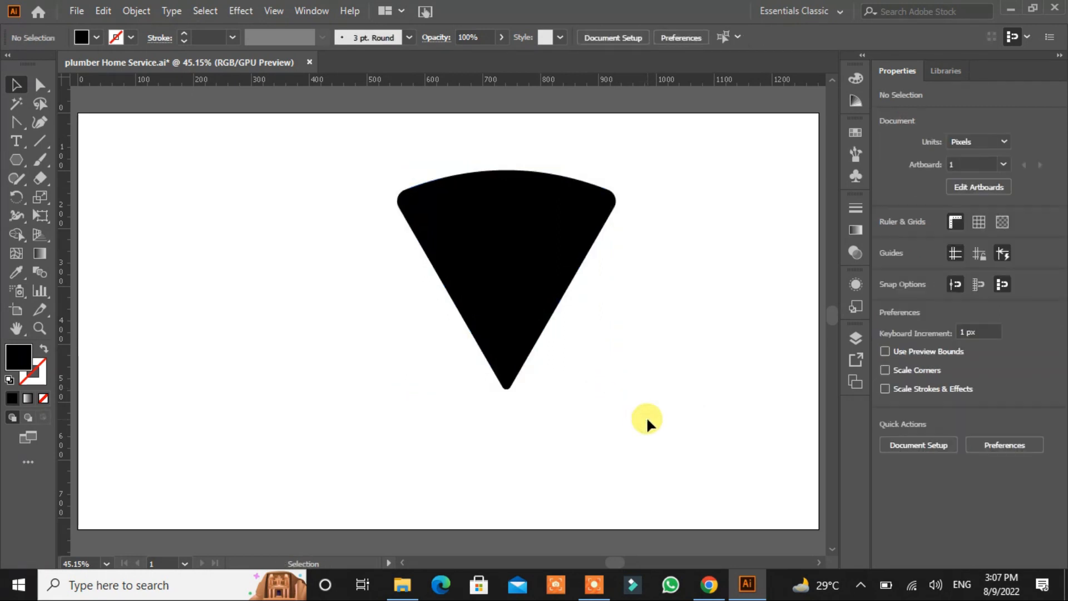
- Draw a closed, curvy, bone-like black shape about 110 by 127 px with the Pen tool, left of the wedges
click(497, 270)
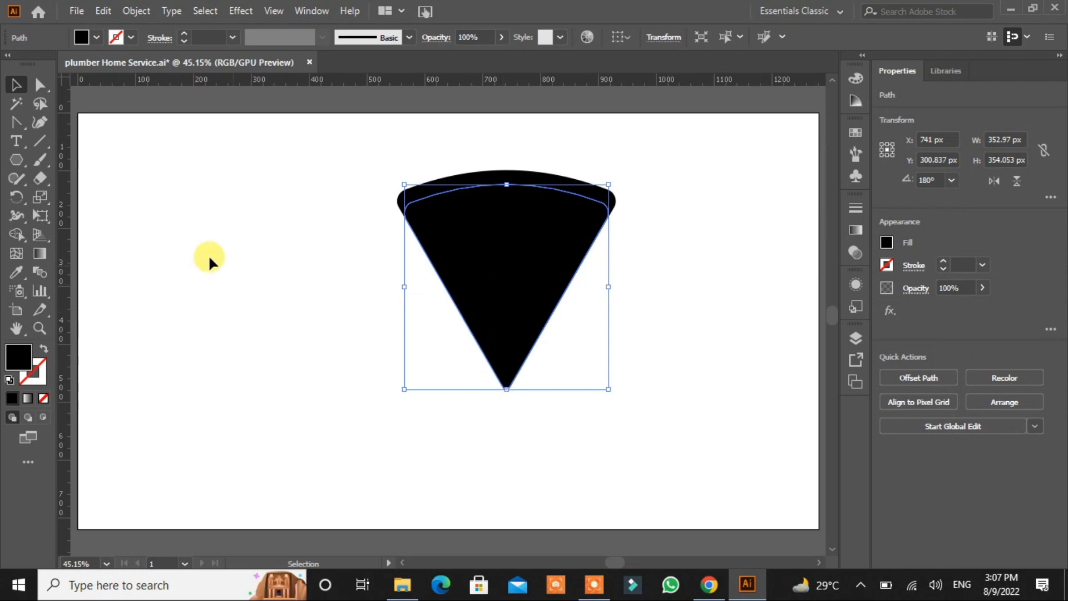
click(18, 124)
drag(18, 127, 53, 120)
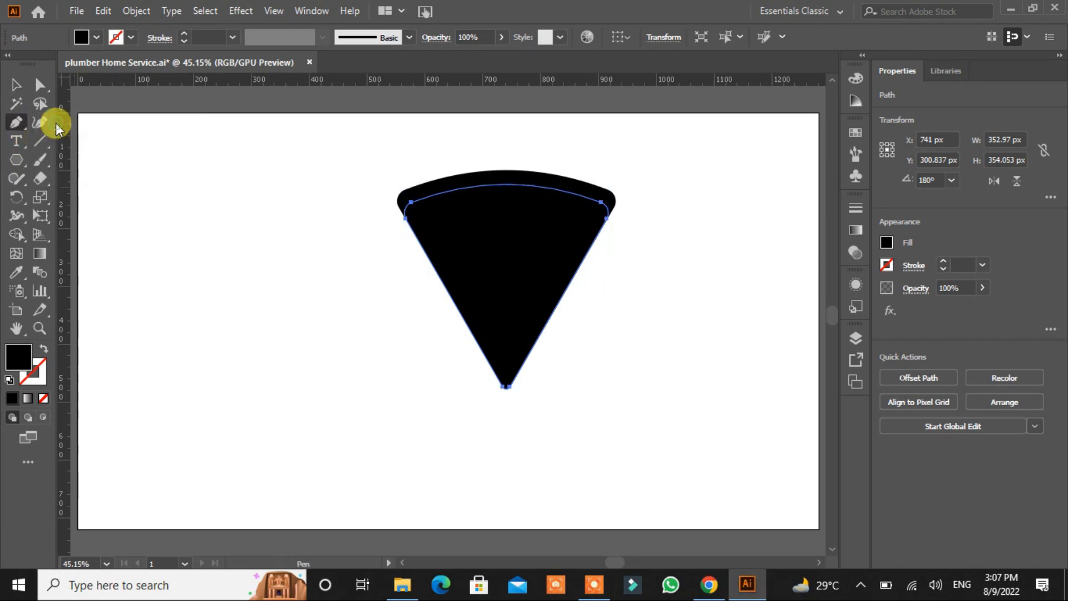
click(214, 248)
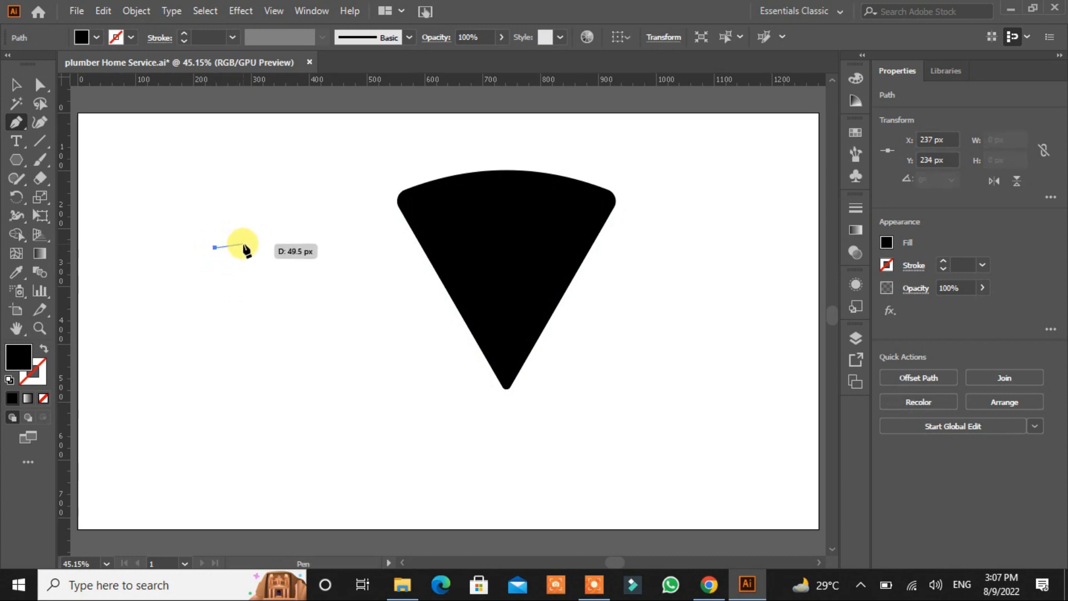
drag(244, 244, 262, 266)
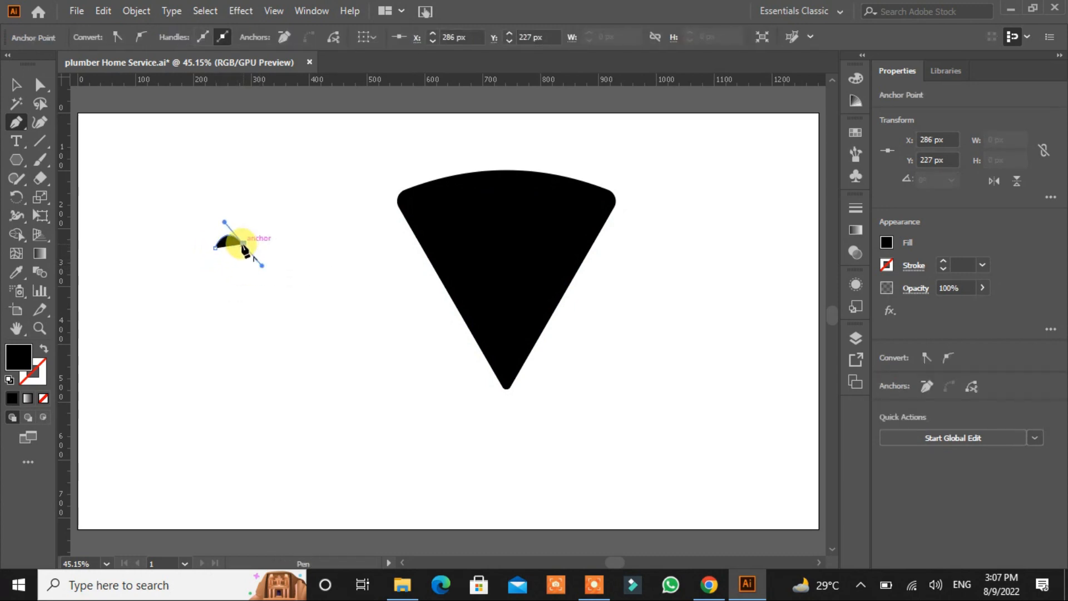
drag(252, 279, 279, 292)
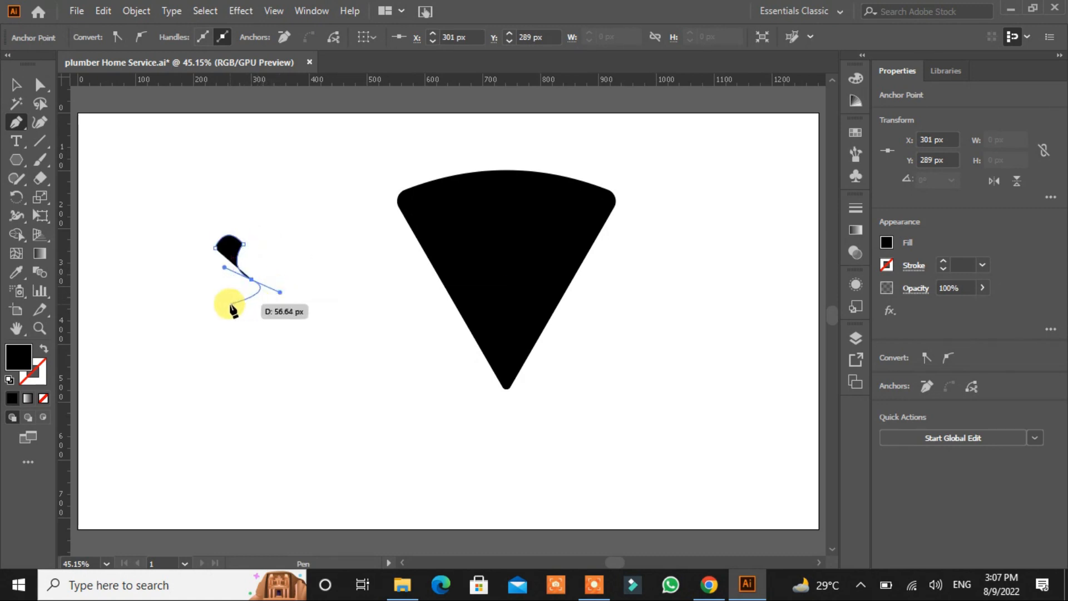
drag(217, 281, 232, 261)
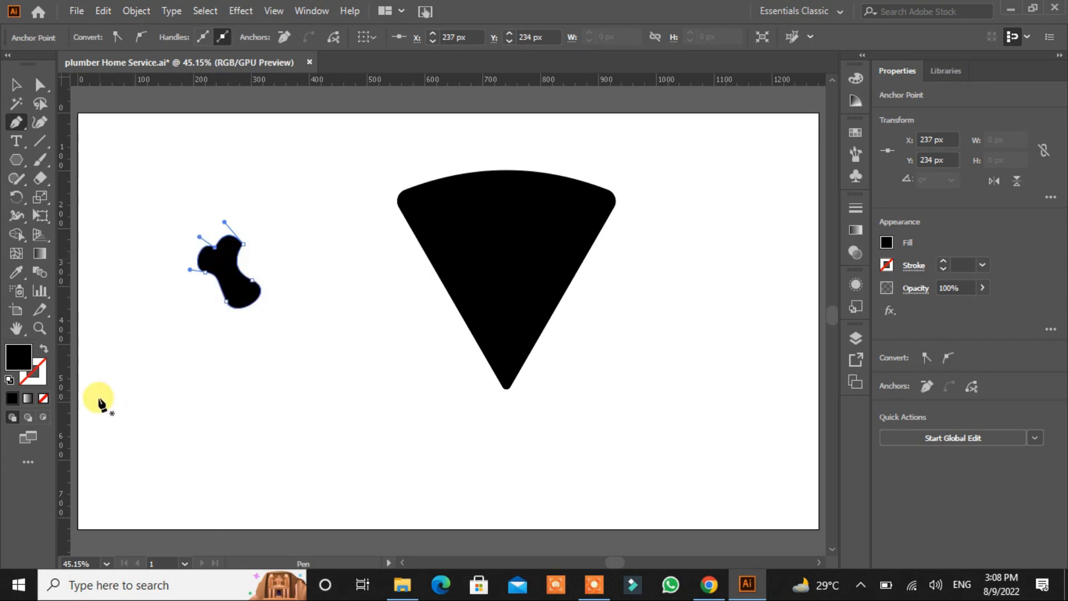
- Round the upper-right anchor point of the small curvy shape to a corner radius of about 19.7 px
key(ctrl)
click(40, 85)
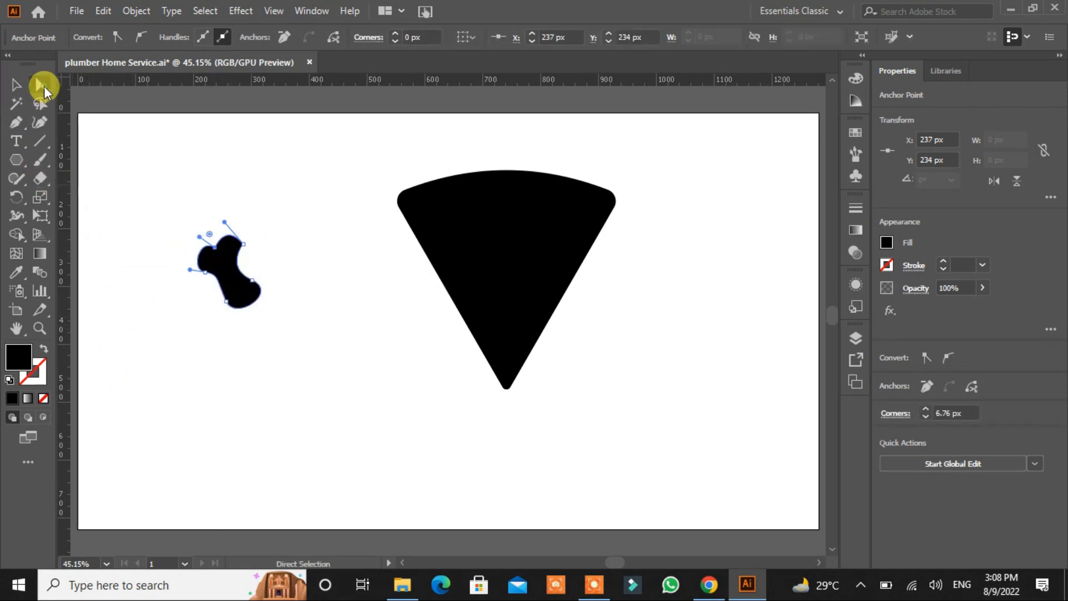
click(243, 244)
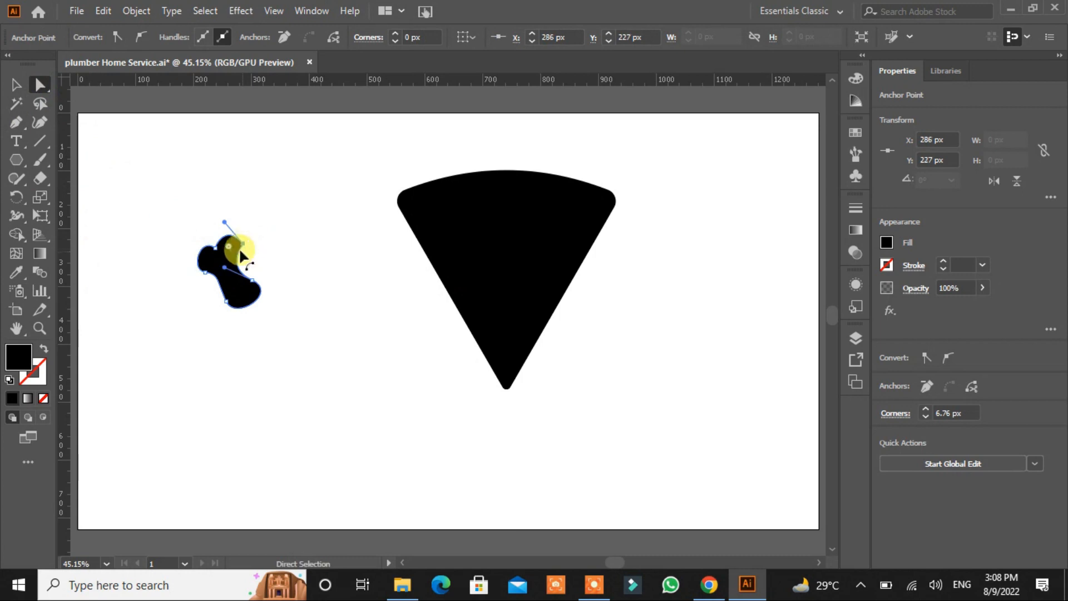
drag(229, 245, 217, 248)
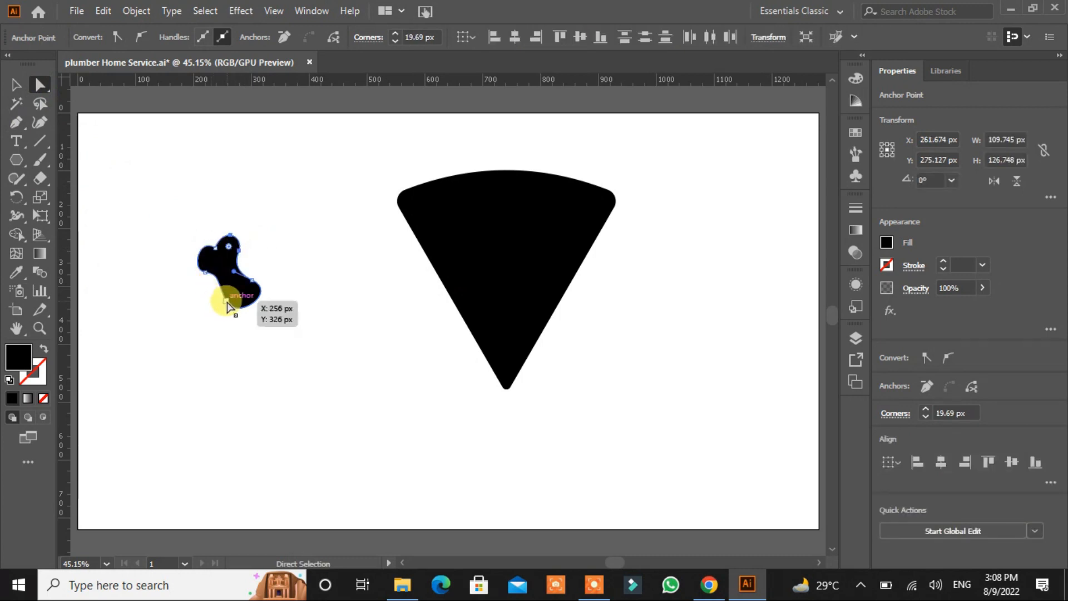
click(159, 334)
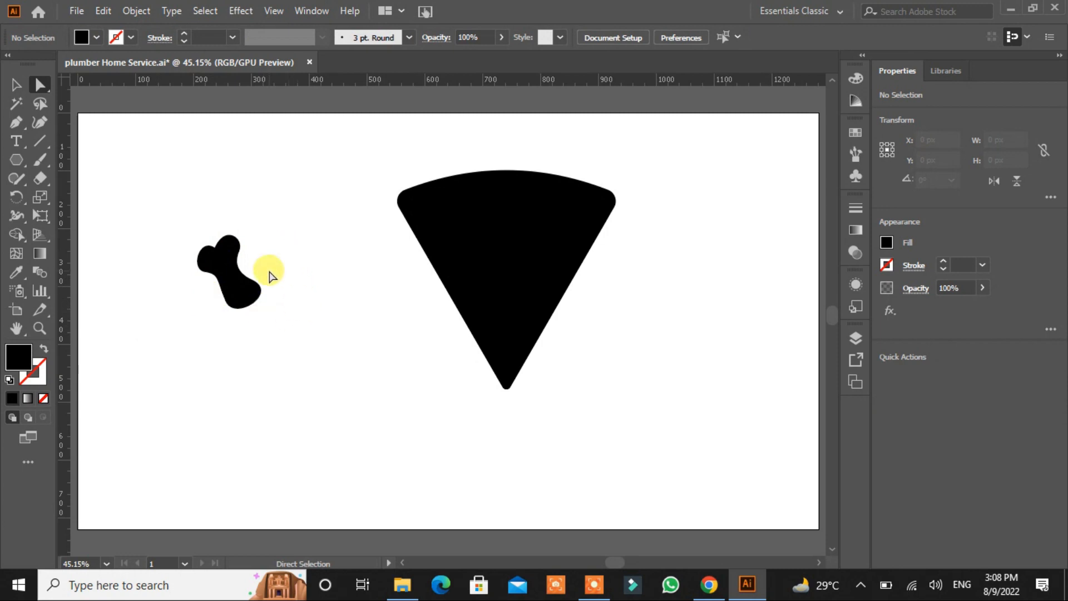
- Draw a black circle about 74 px in diameter between the curvy shape and the wedges
click(21, 155)
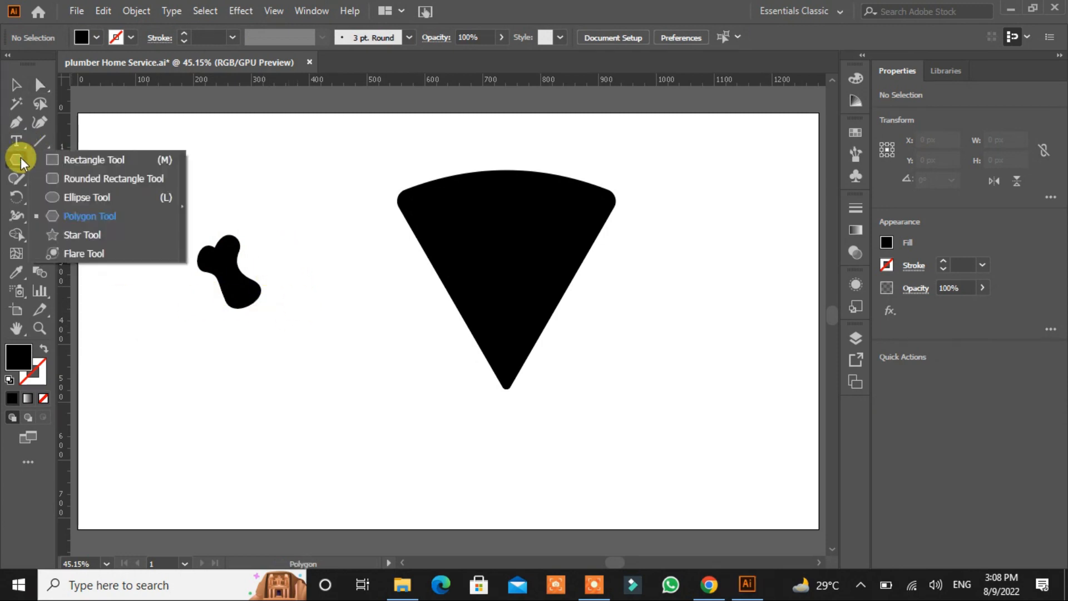
click(58, 198)
drag(299, 254, 342, 296)
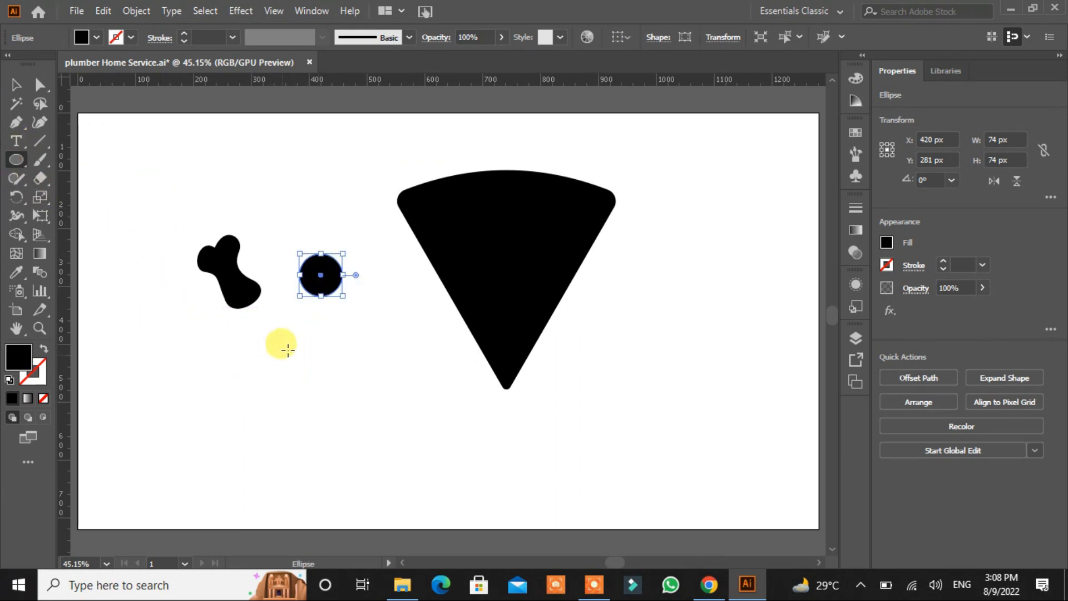
- Draw six smaller black circles around the bone-like shape, including ones about 46, 40, 34 and 38 px in diameter
drag(250, 209, 276, 234)
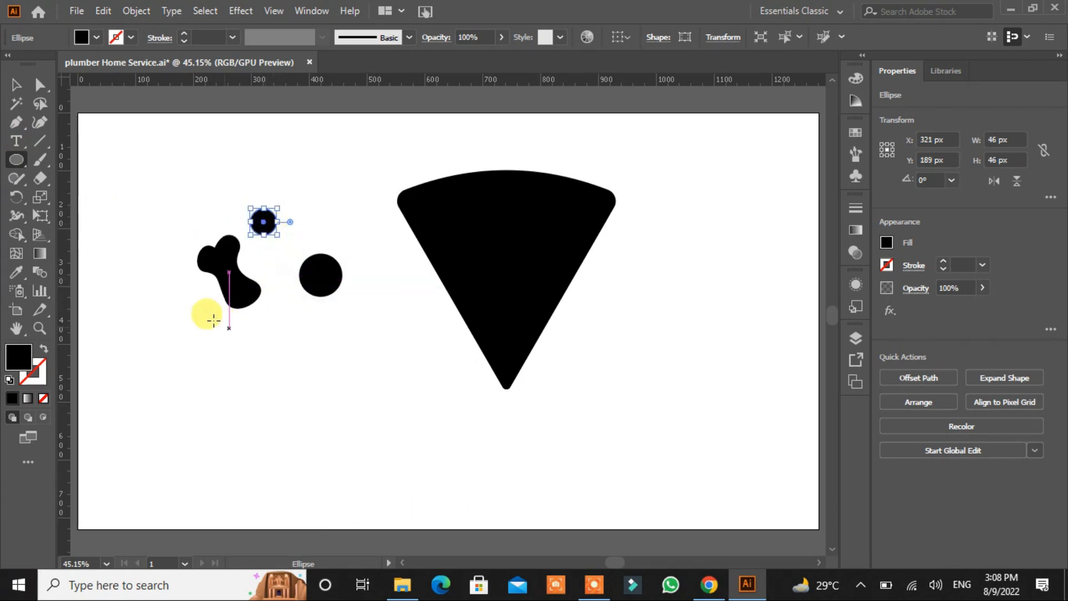
drag(195, 306, 229, 340)
drag(184, 279, 204, 302)
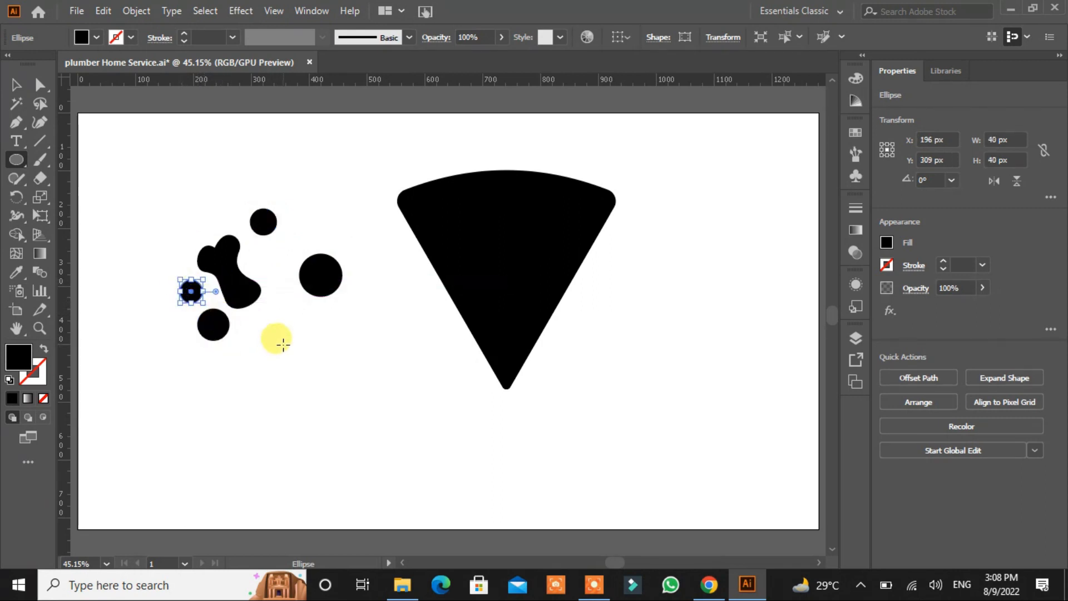
drag(283, 342, 311, 367)
drag(269, 309, 288, 327)
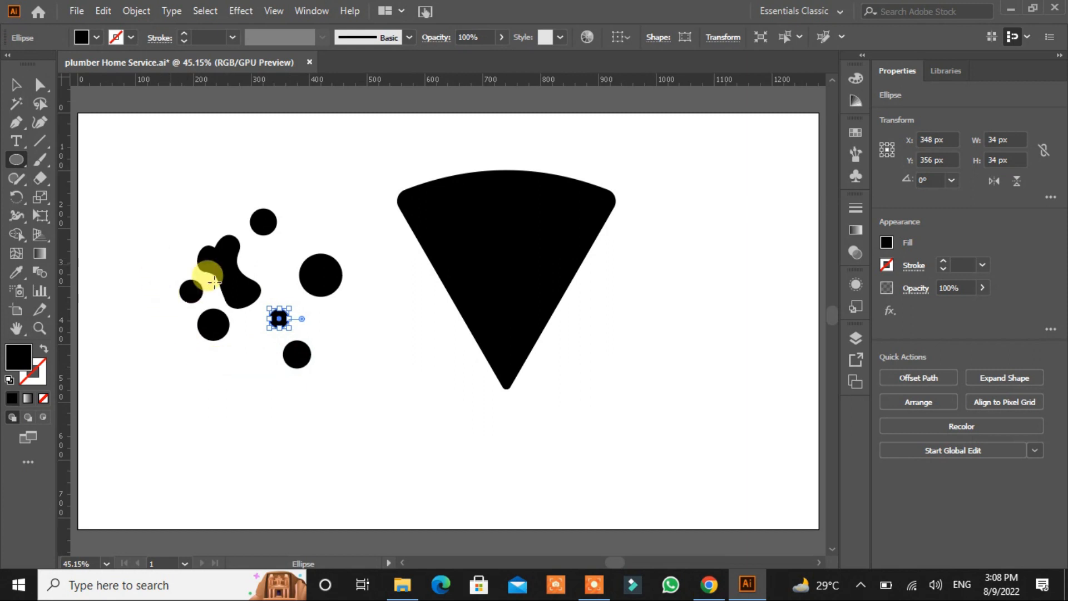
drag(268, 258, 290, 281)
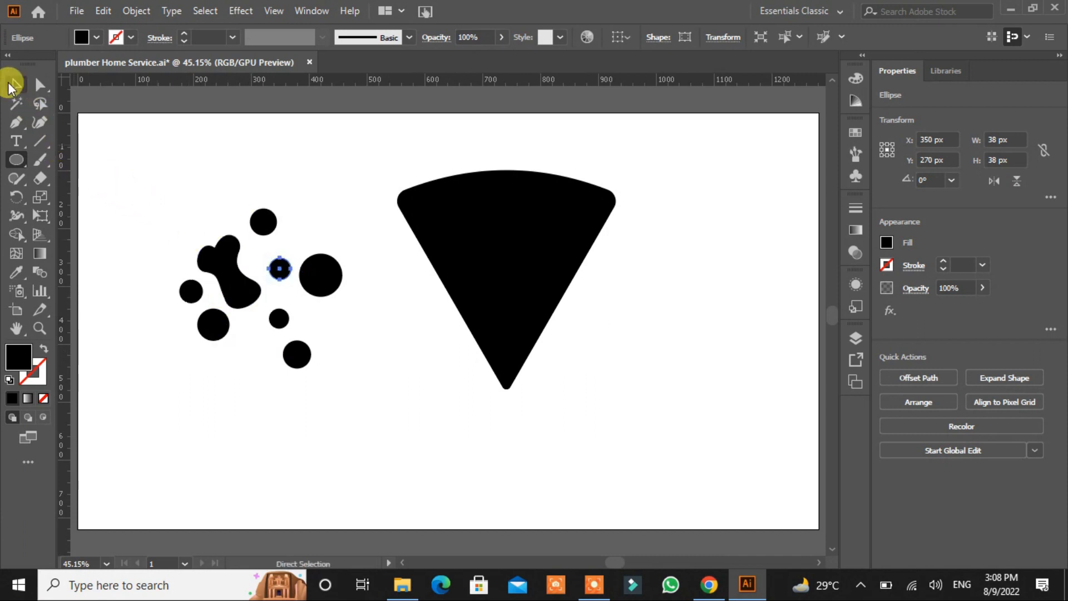
- Duplicate the bone-like shape below the original and scale the copy down
click(15, 84)
click(172, 342)
drag(229, 267, 255, 361)
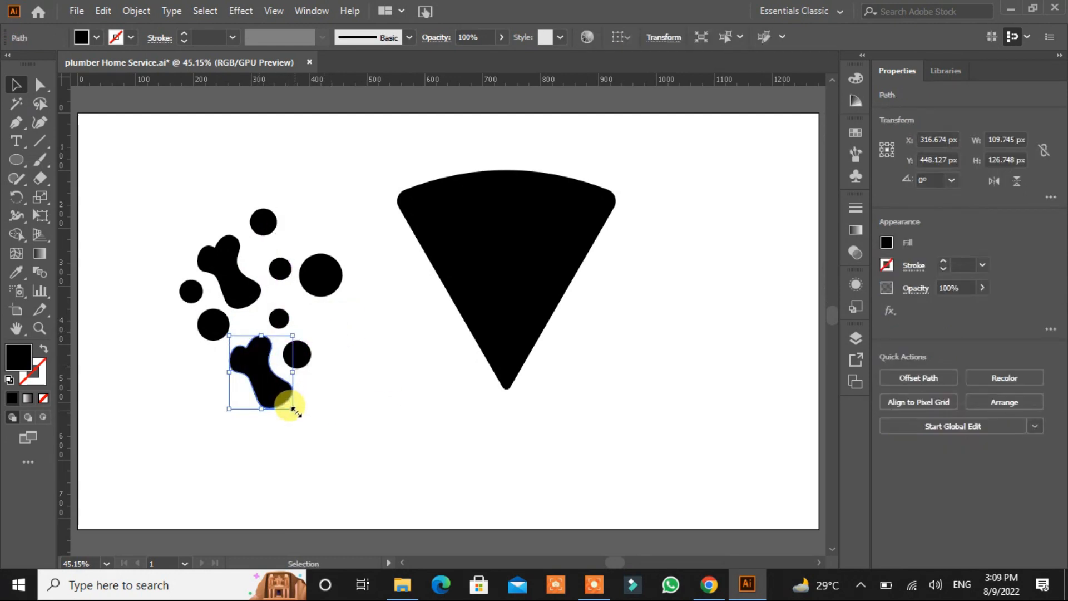
drag(293, 410, 276, 389)
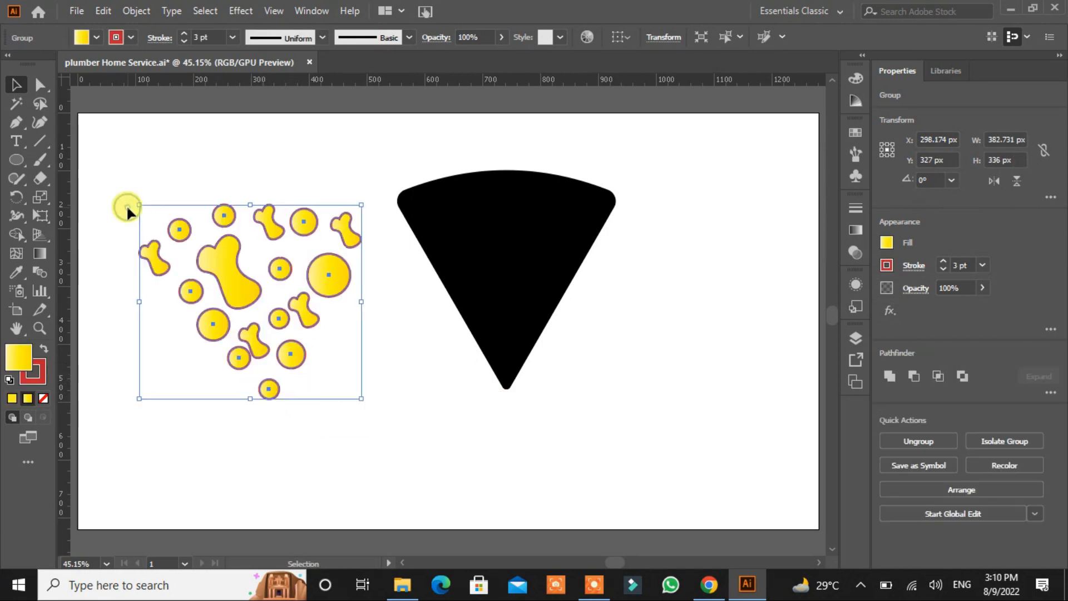
- Shrink the yellow topping group from its centre to about 238 by 209 px and place it on the black wedge
click(124, 209)
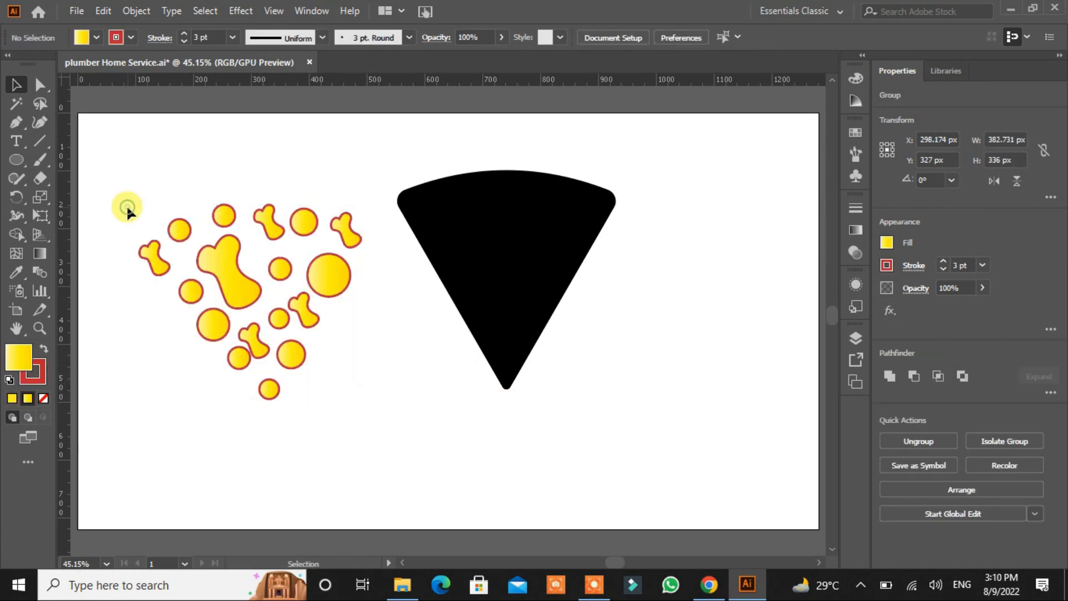
click(240, 277)
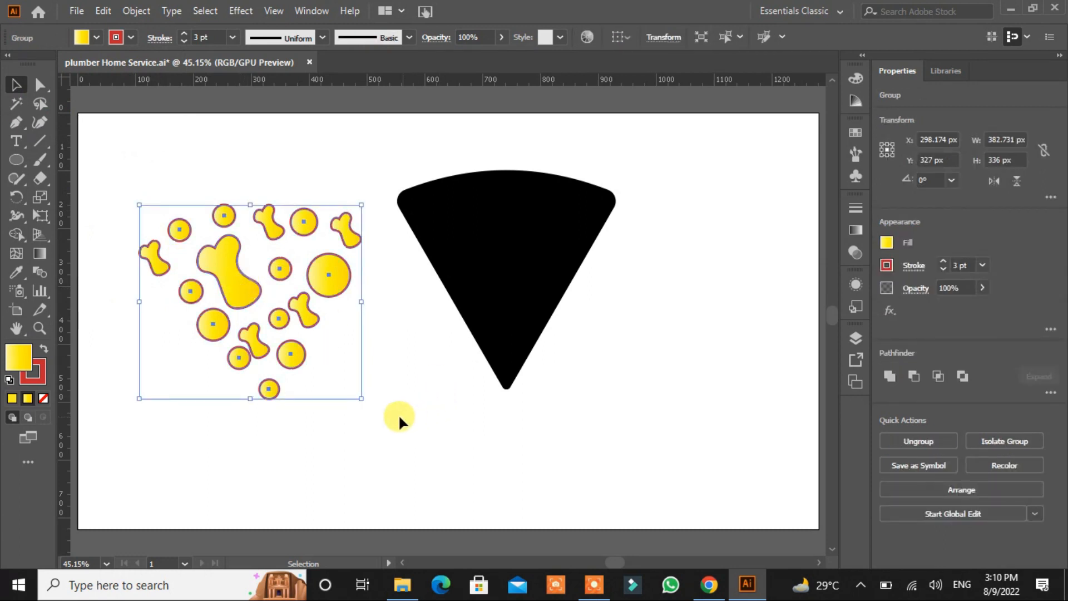
drag(361, 397, 320, 362)
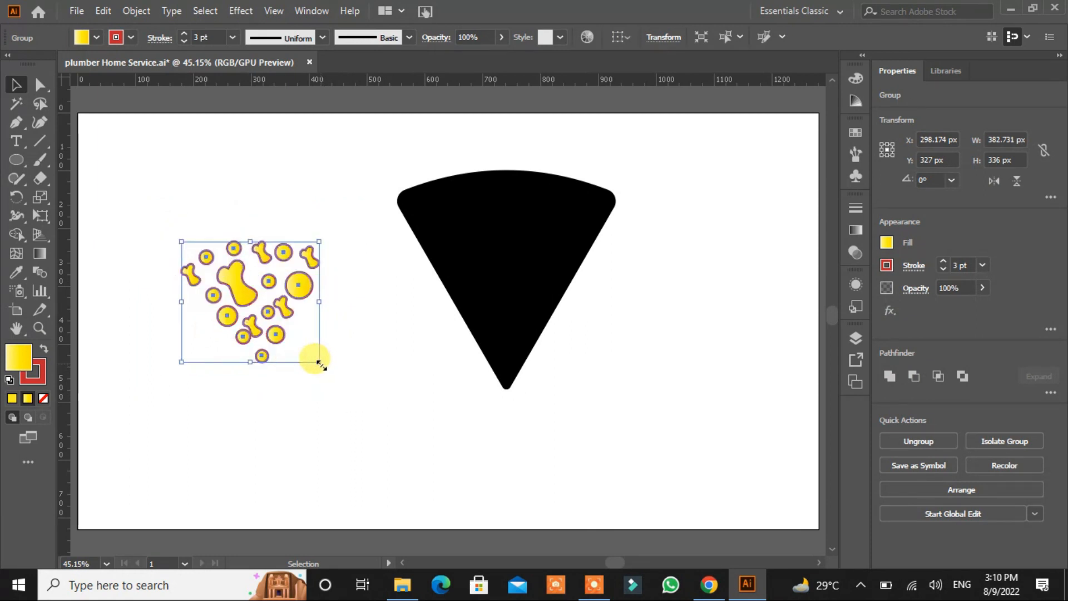
drag(239, 291, 489, 240)
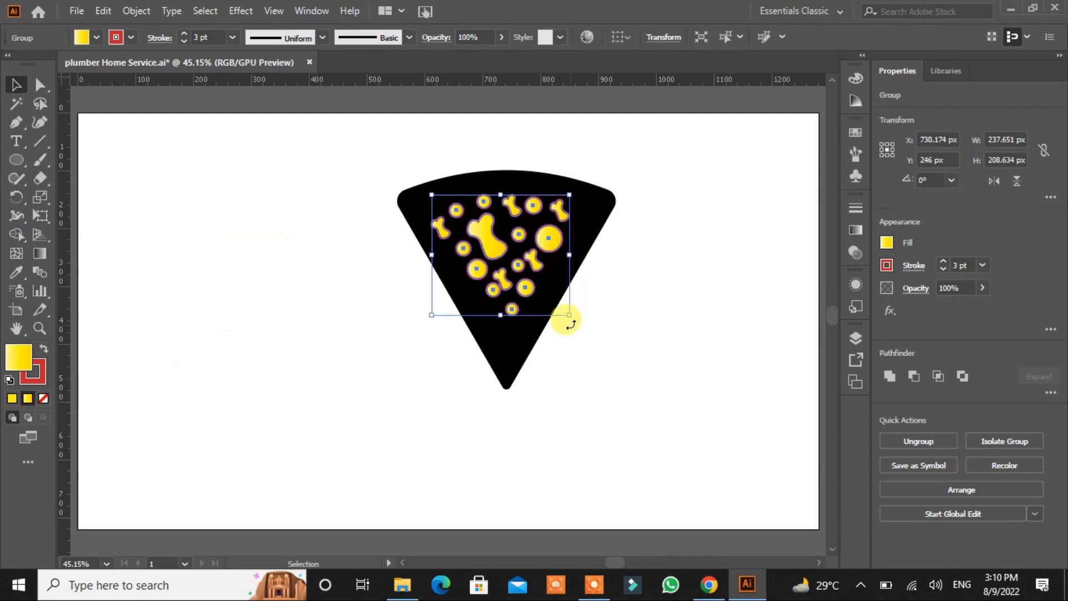
- Rotate the topping group to about 354.25° and enlarge it to about 265 by 237 px on the wedge
drag(571, 329, 570, 330)
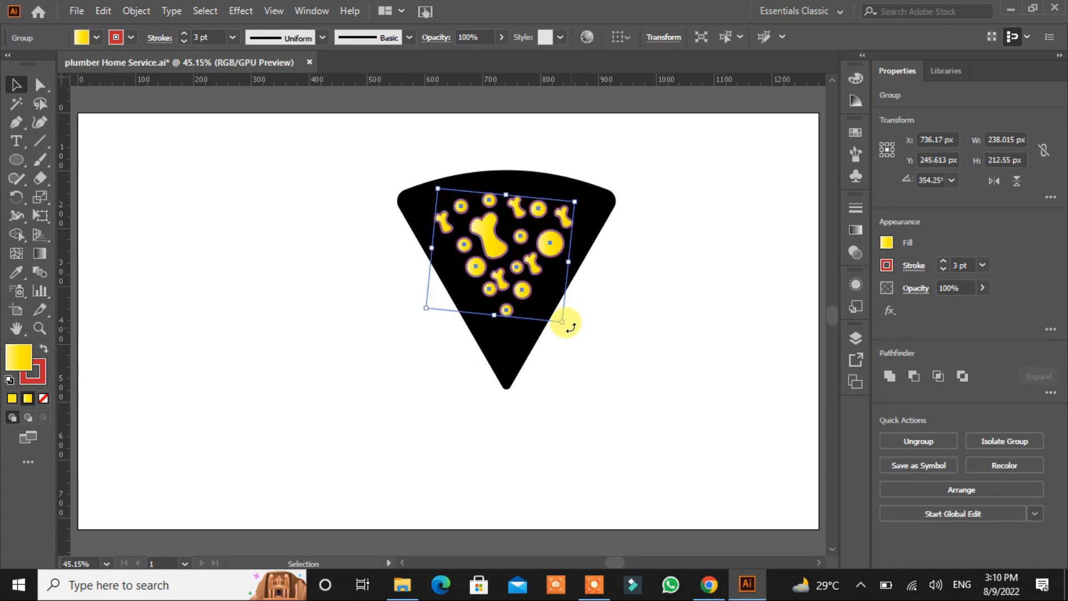
drag(563, 321, 582, 330)
click(622, 329)
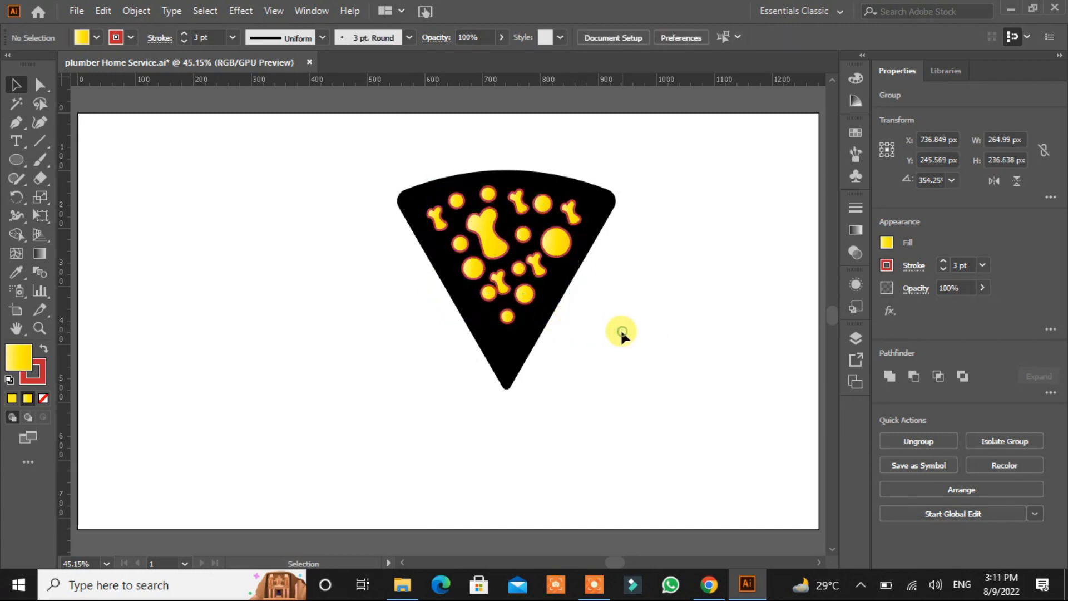
- Select the larger rear wedge that forms the crust
click(547, 177)
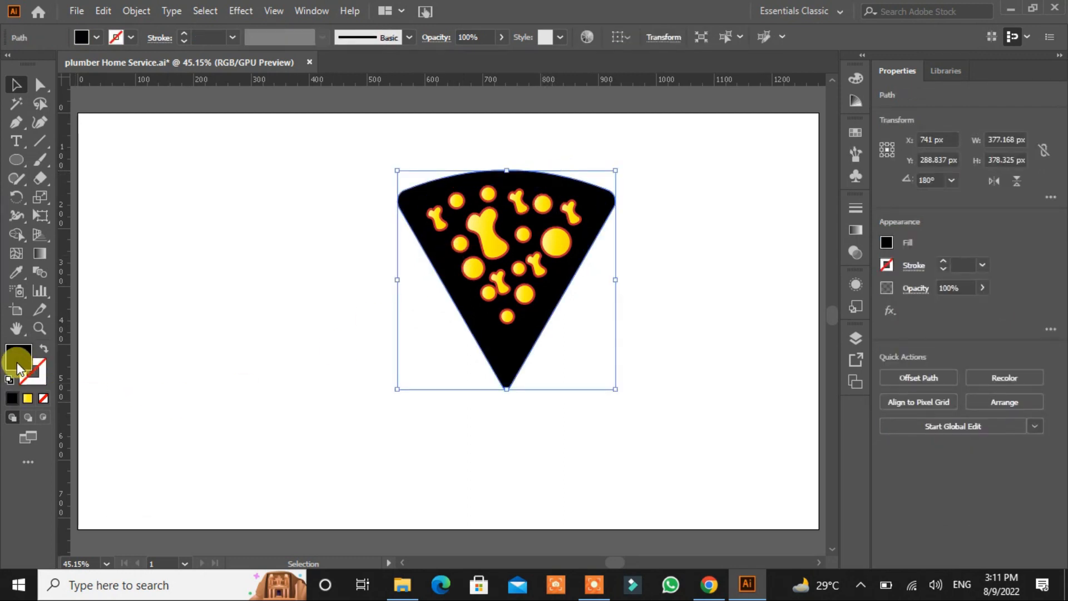
double_click(17, 364)
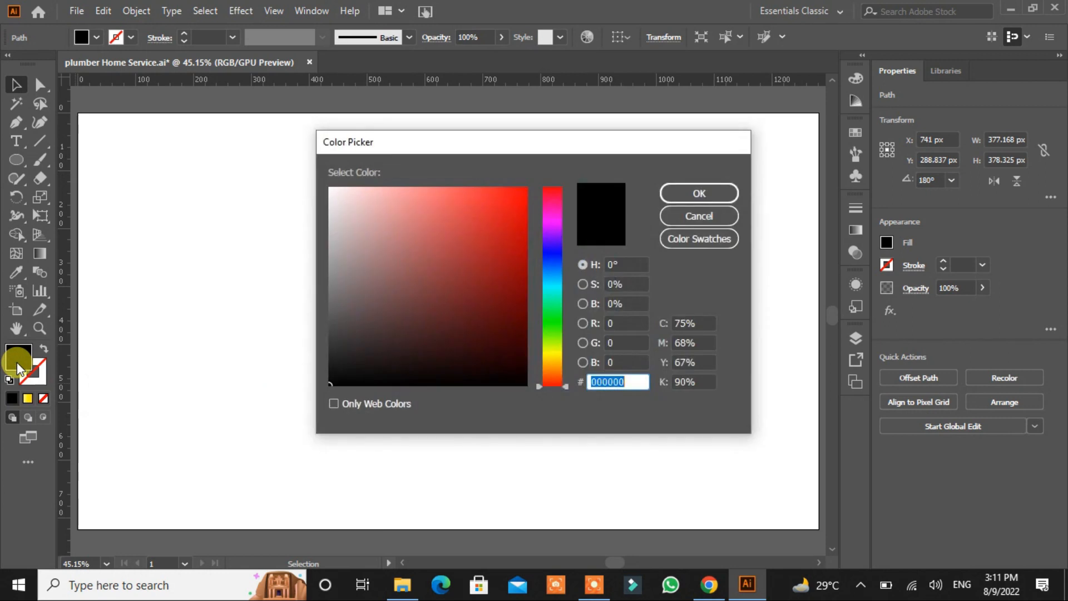
click(626, 381)
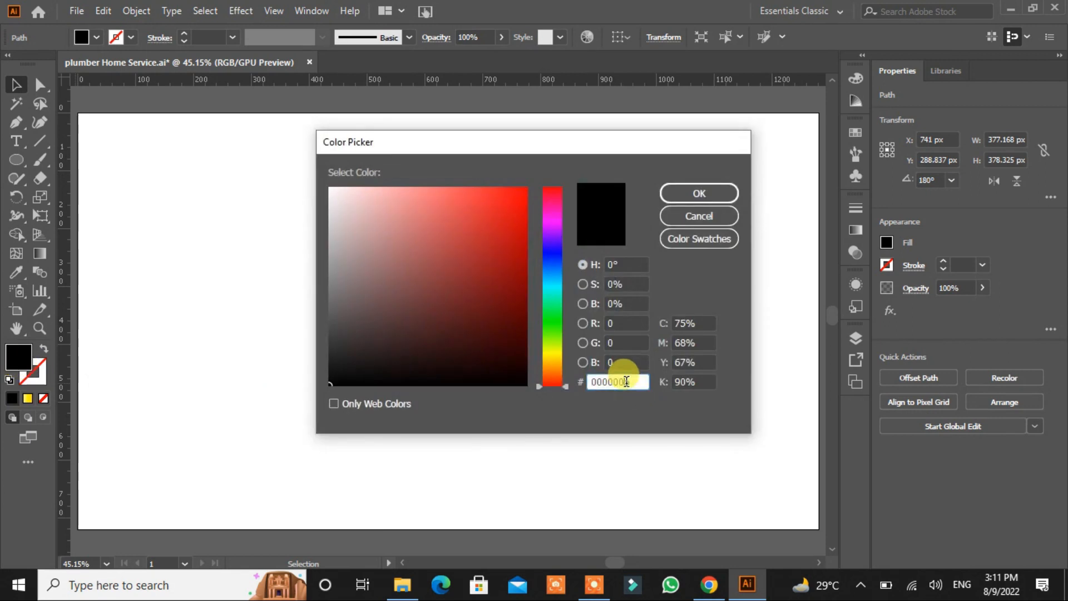
right_click(626, 381)
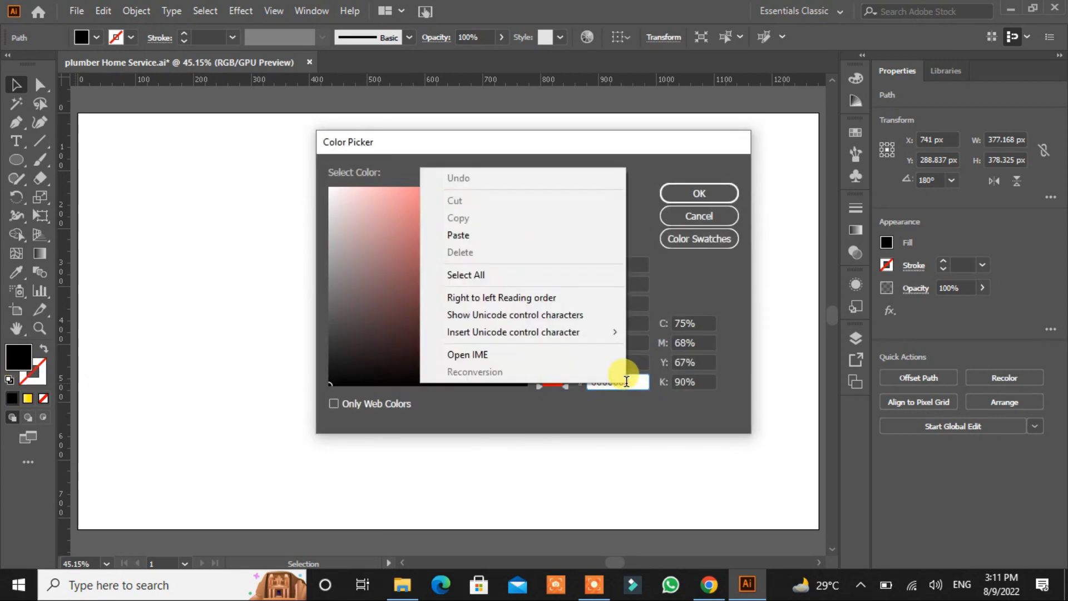
click(481, 236)
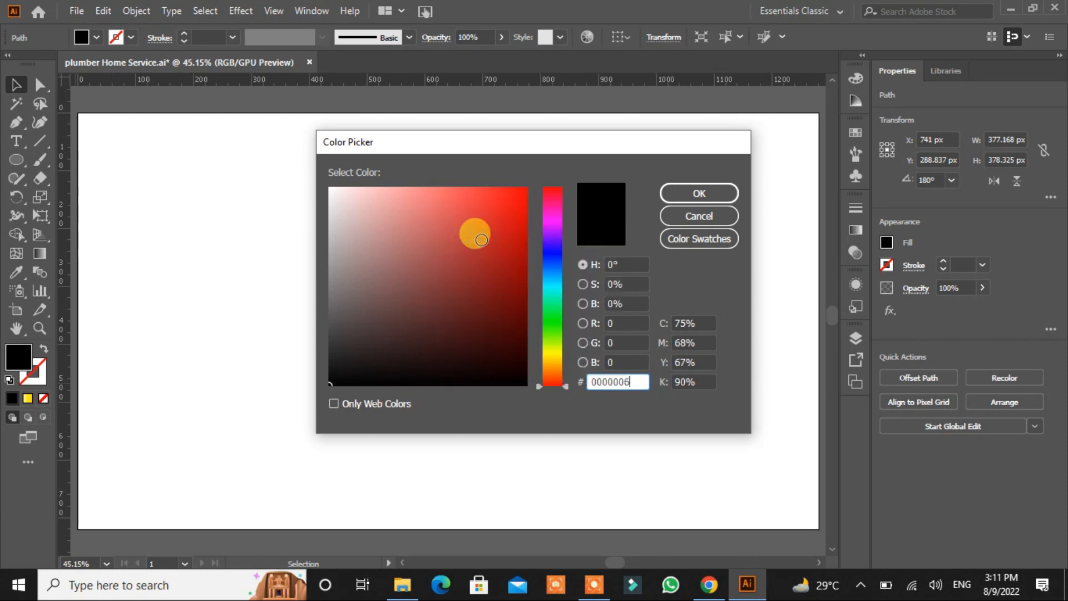
click(697, 218)
click(700, 193)
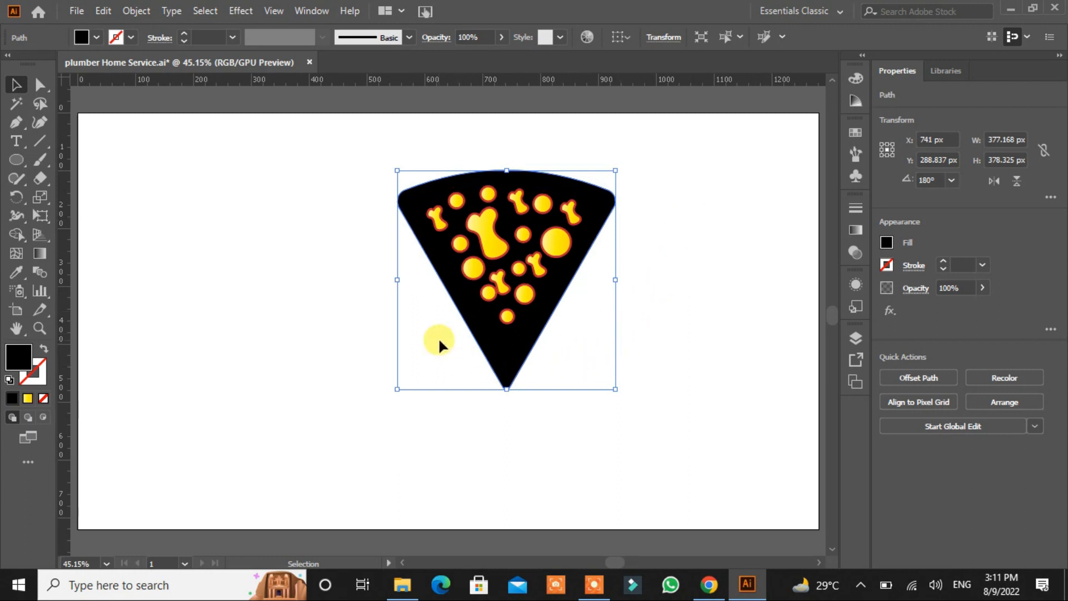
- Set the fill of the larger rear wedge to the dark red hex colour 6a040f
double_click(20, 356)
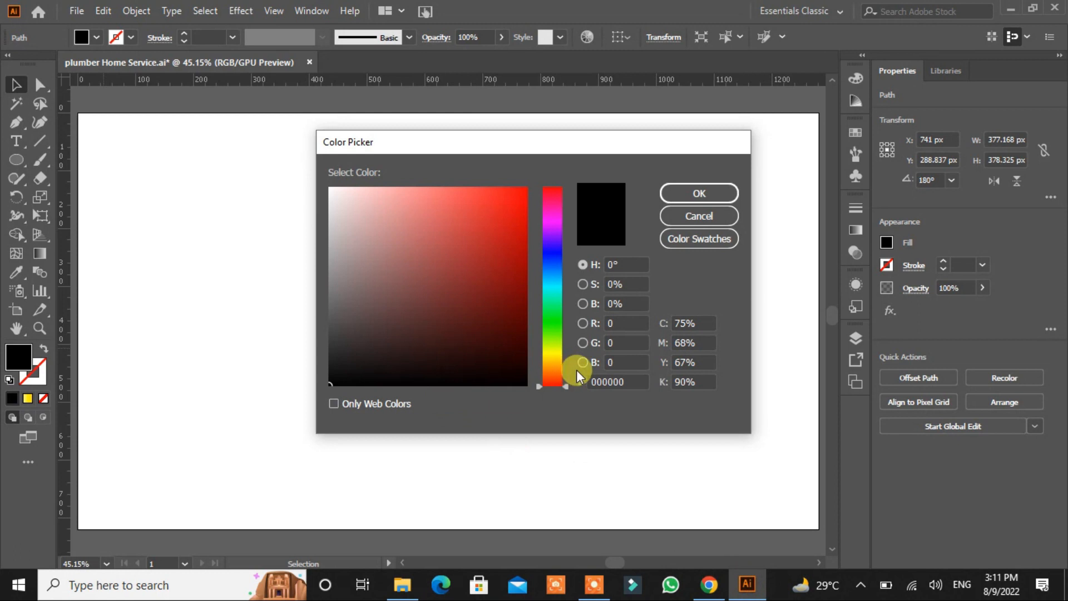
right_click(612, 383)
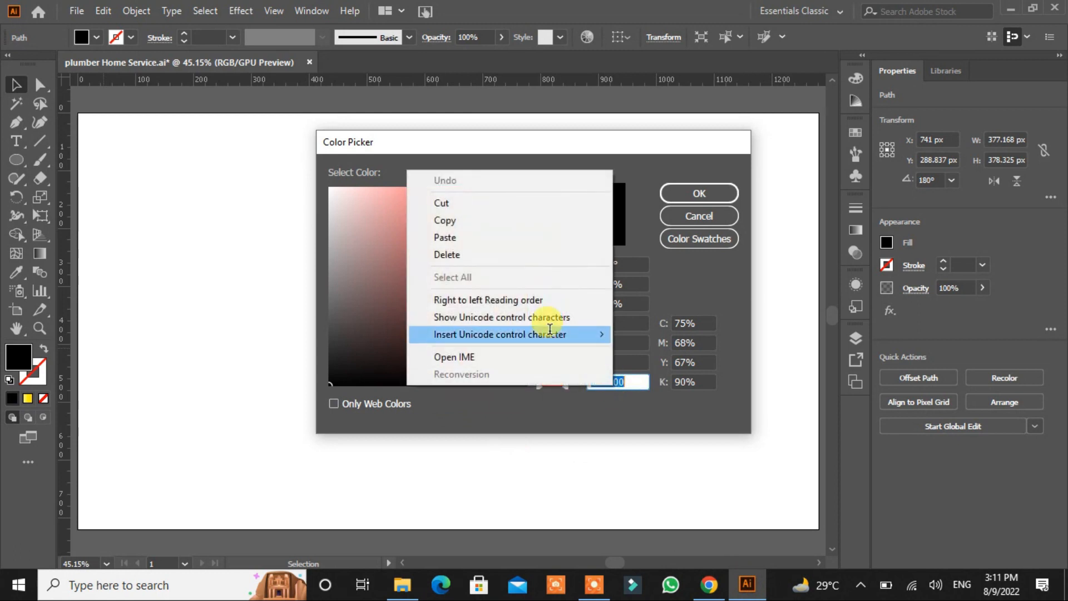
click(483, 237)
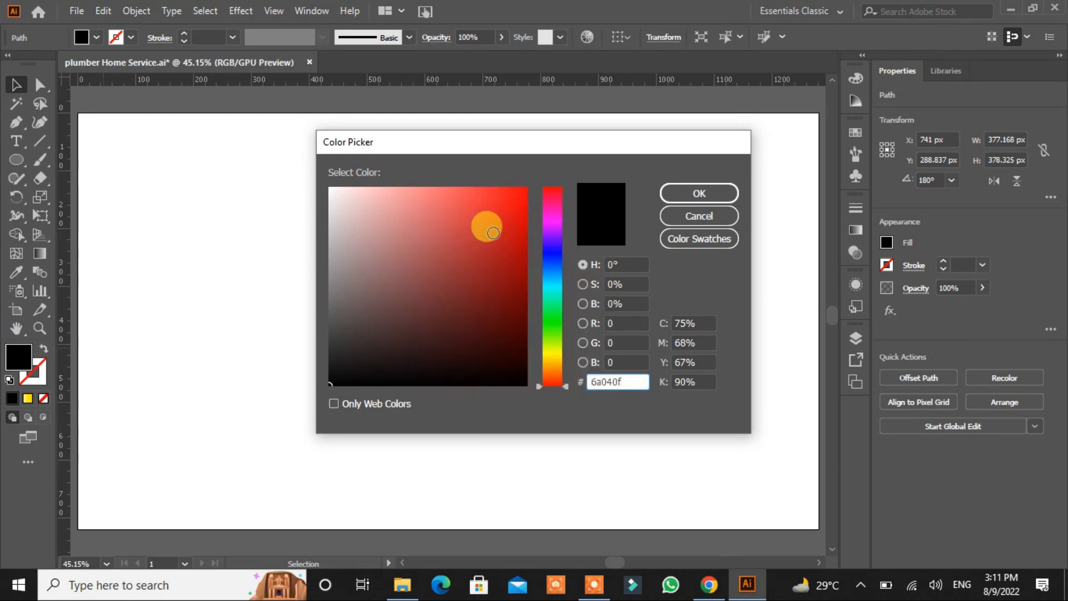
click(705, 194)
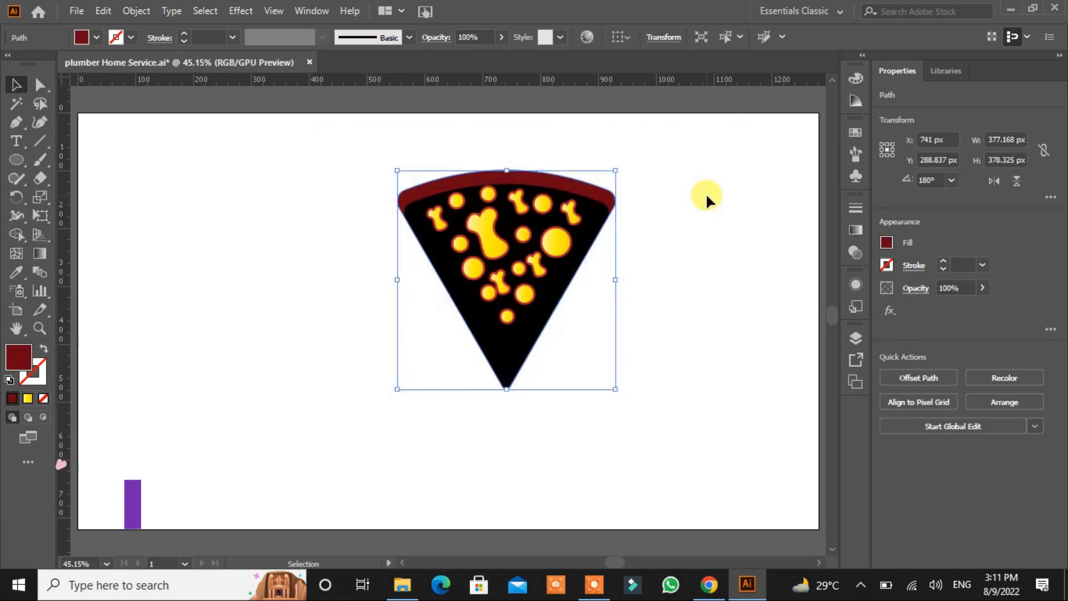
- Set the fill of the smaller front wedge to the red hex colour d00000
click(485, 332)
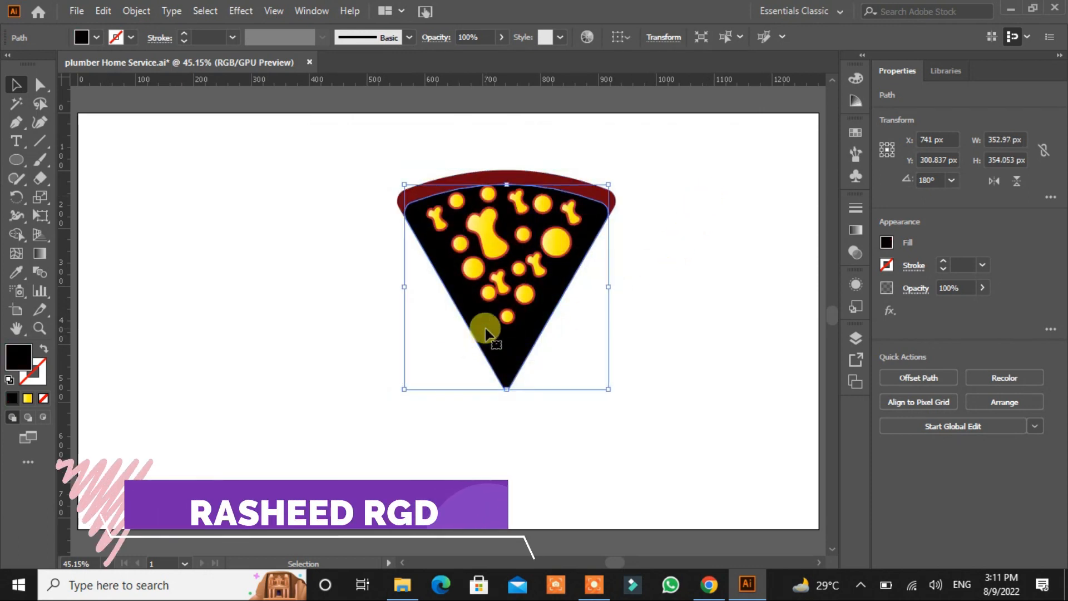
double_click(12, 355)
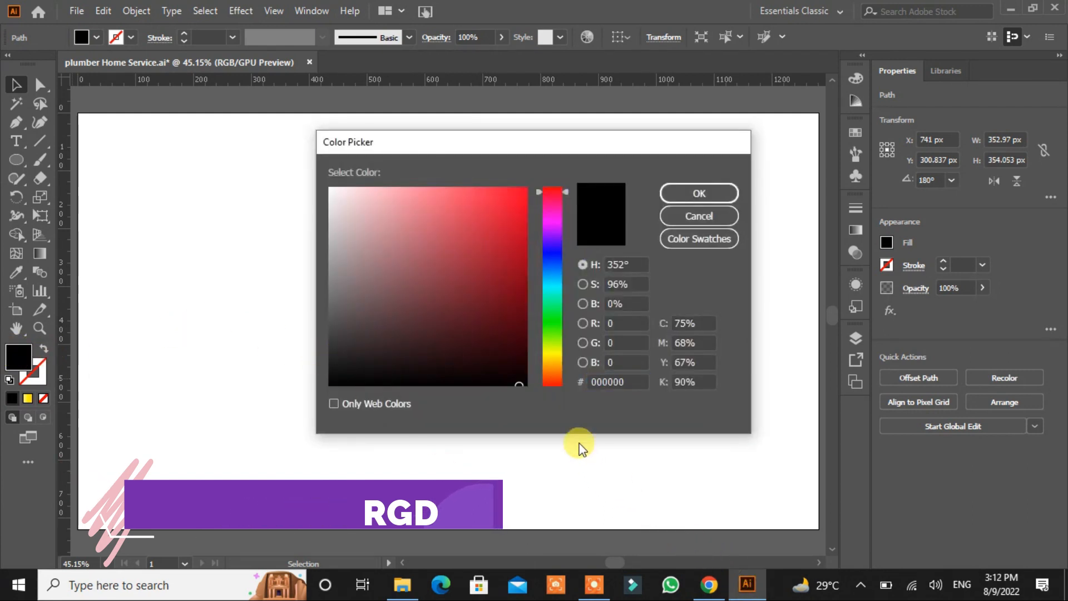
right_click(612, 382)
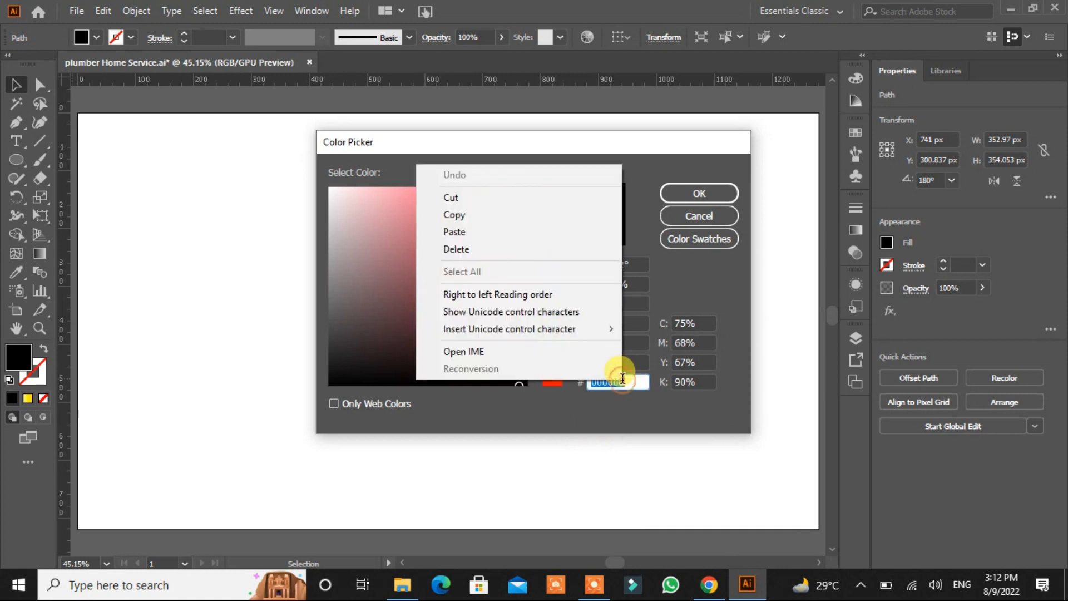
click(494, 232)
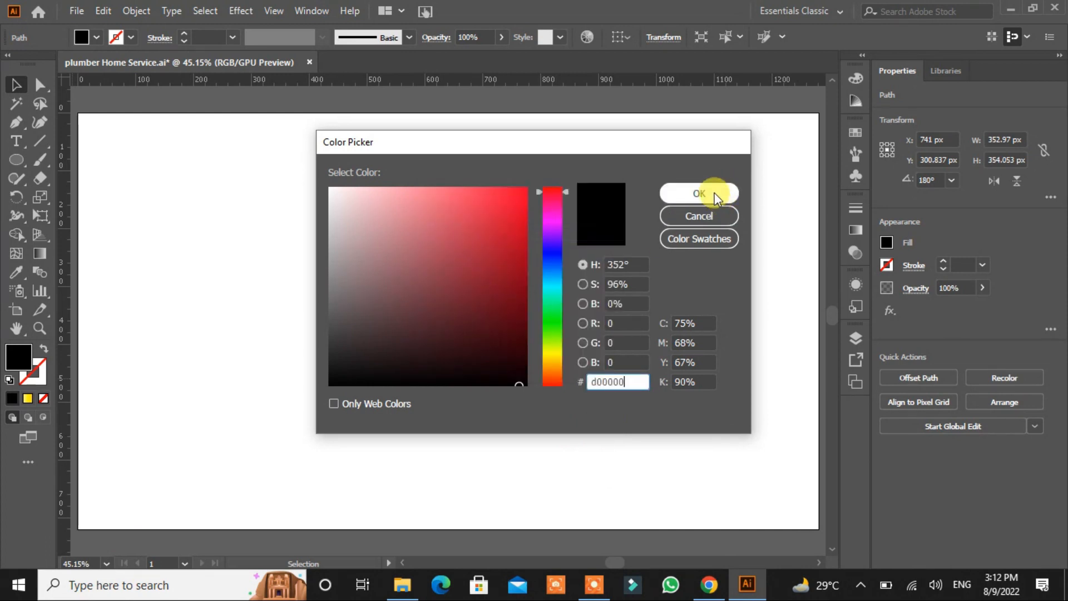
click(699, 193)
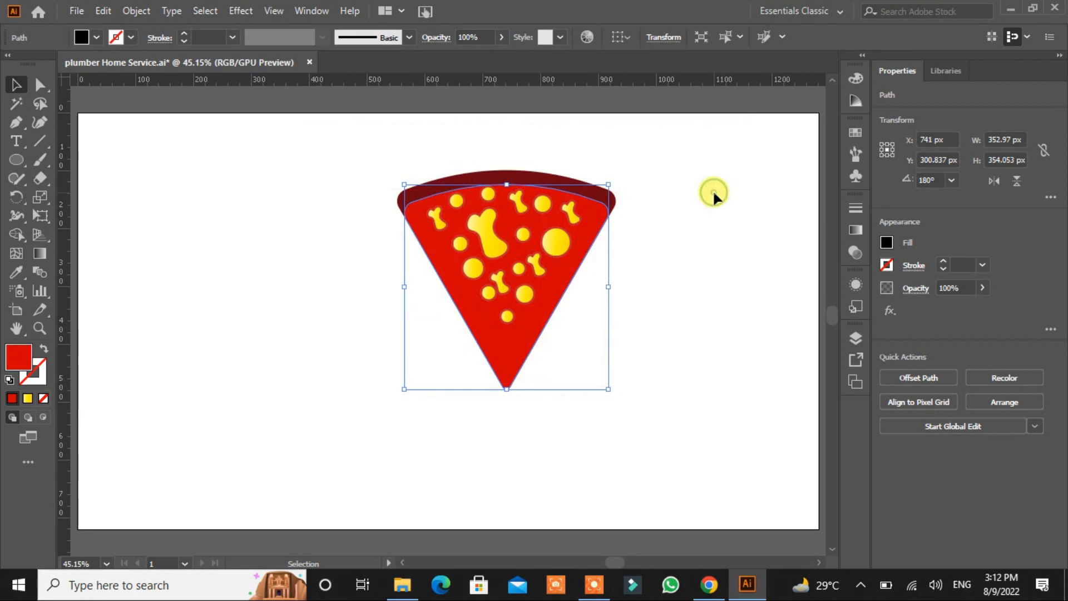
click(688, 226)
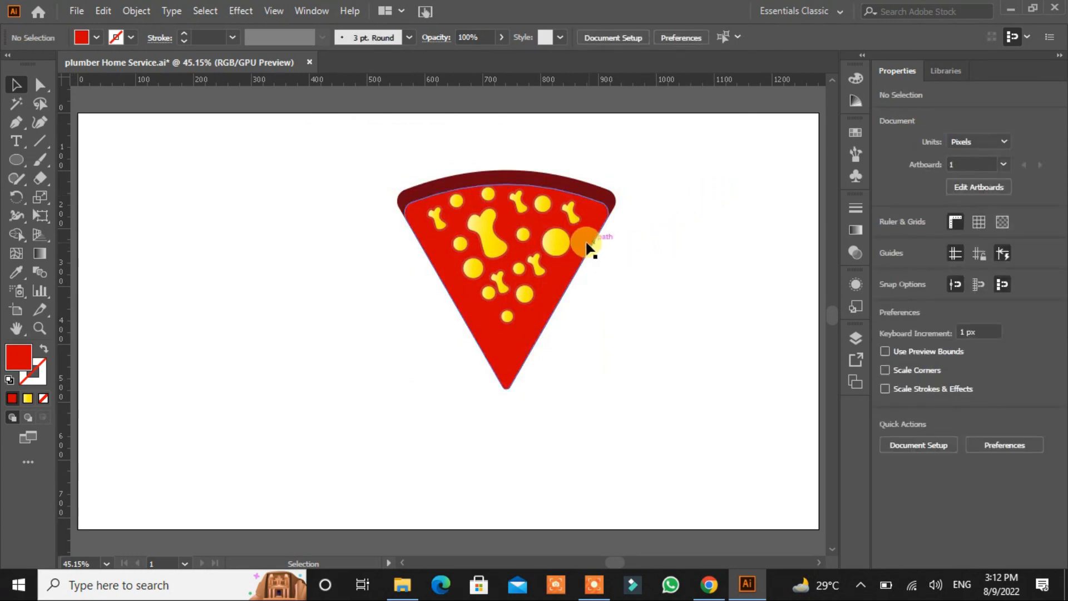
- Set the stroke of the yellow topping group to the dark red hex colour 6a040f
click(563, 245)
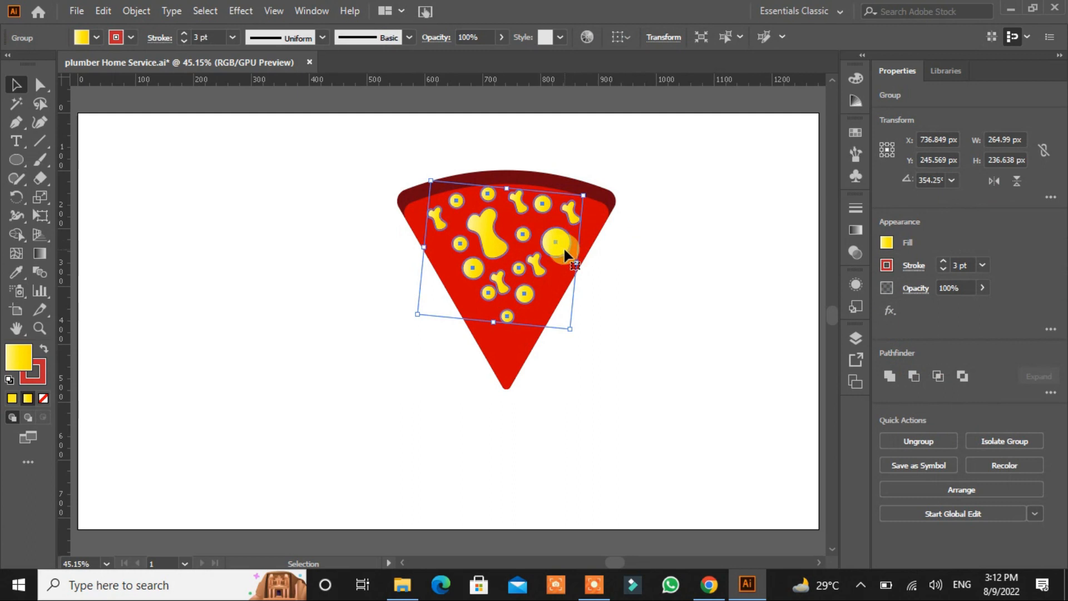
click(131, 37)
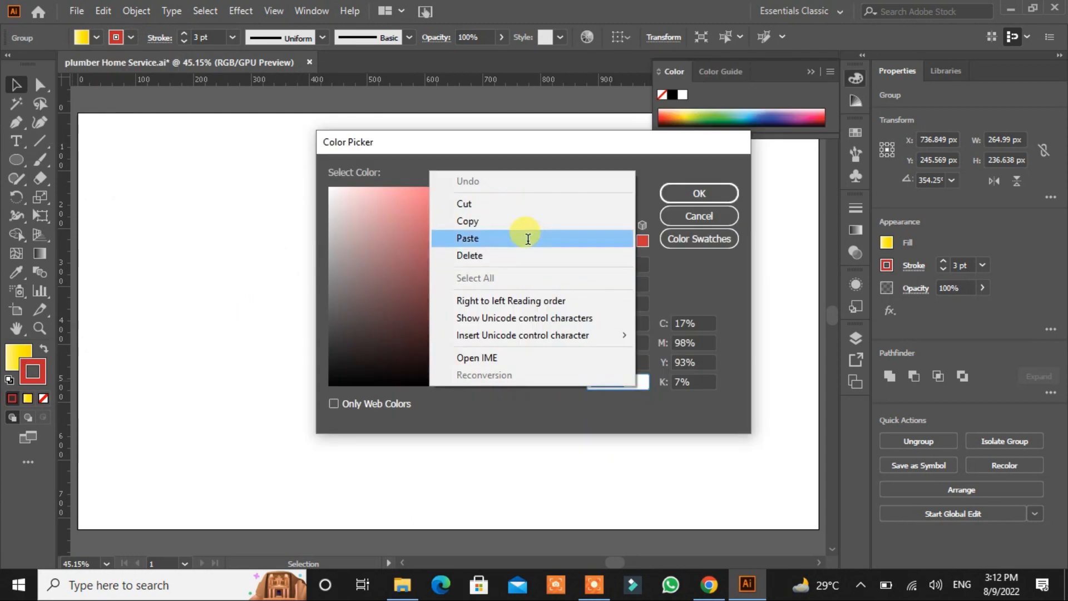
click(524, 233)
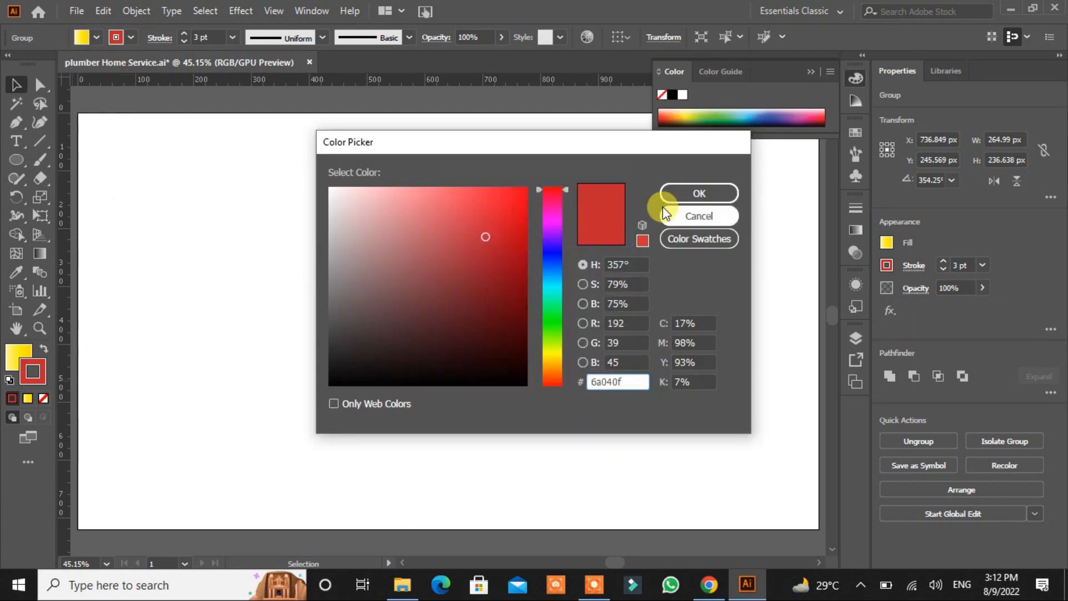
click(678, 195)
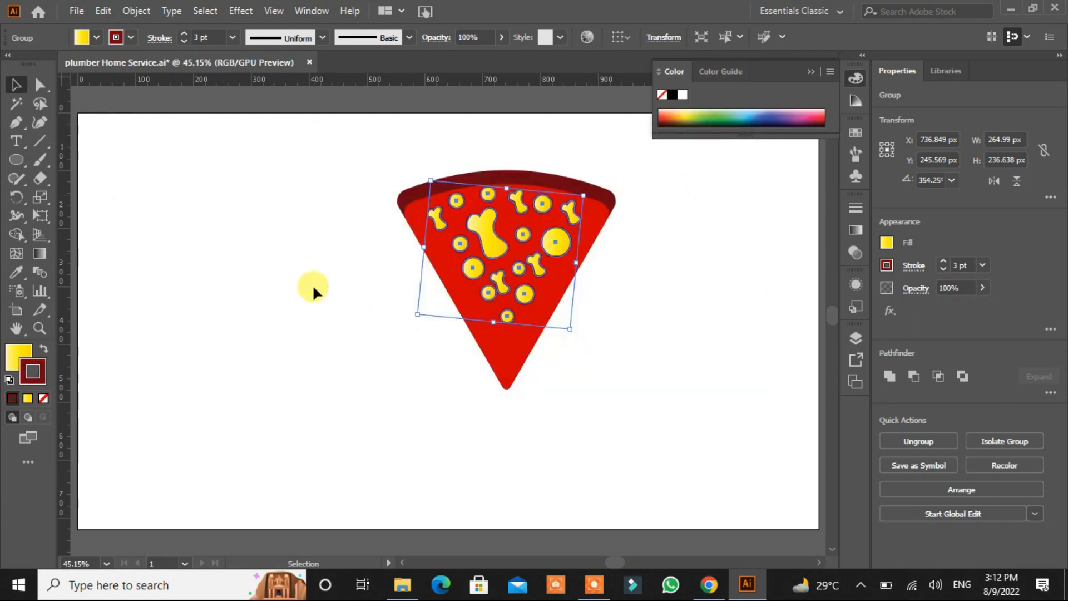
click(147, 151)
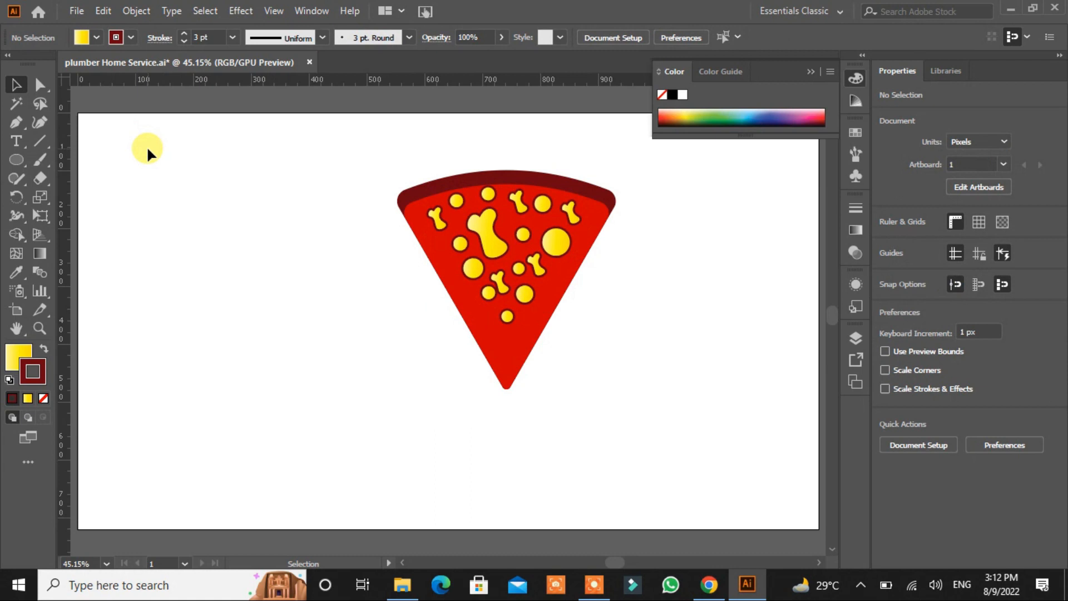
- Set the fill of the yellow topping group to the amber hex colour ffba08
click(484, 227)
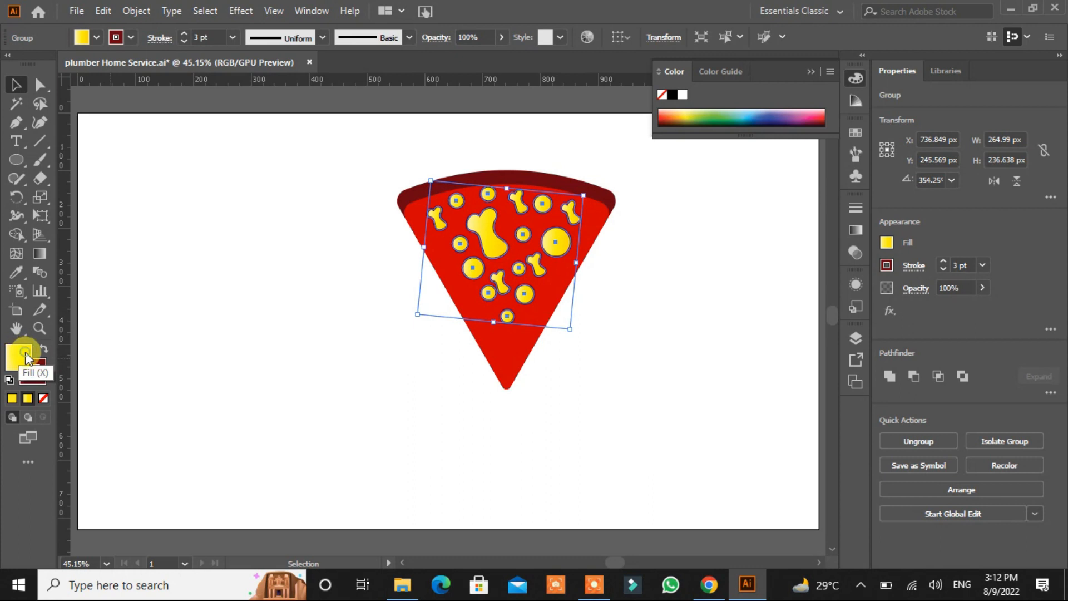
double_click(25, 356)
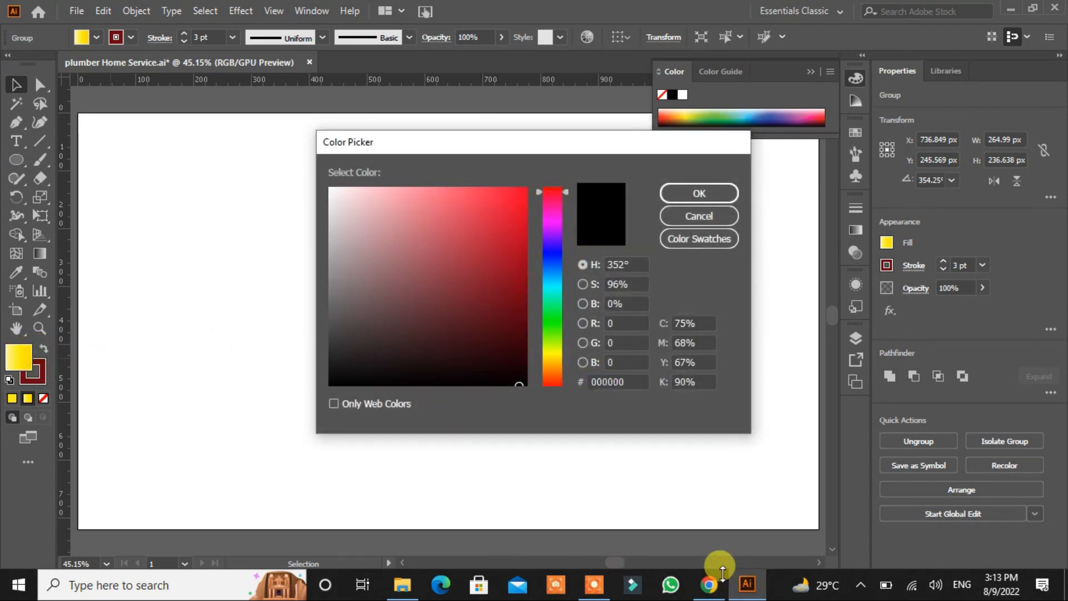
click(632, 381)
right_click(633, 383)
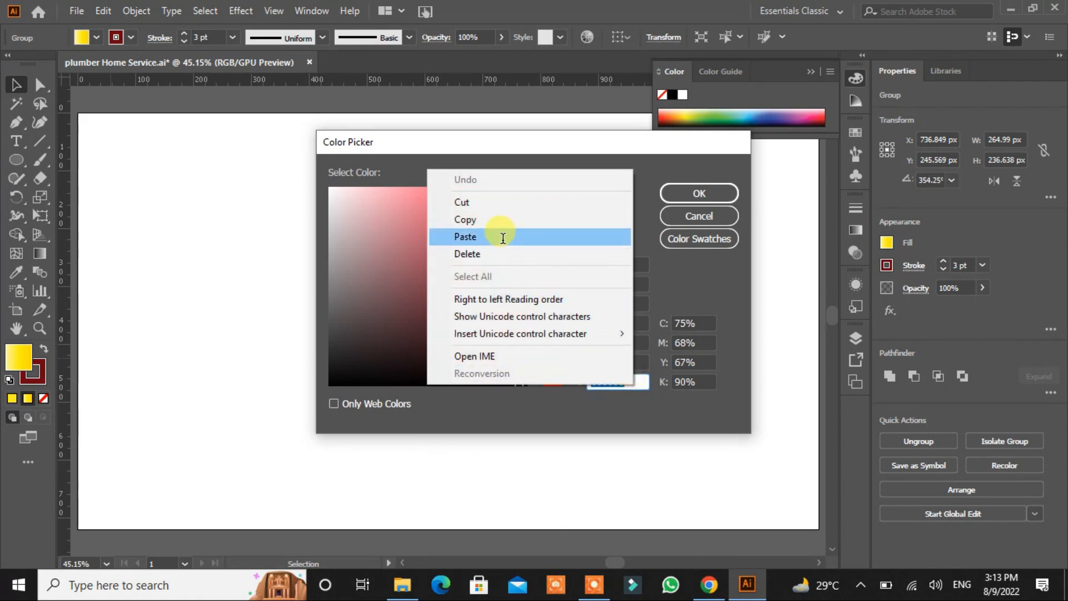
click(502, 237)
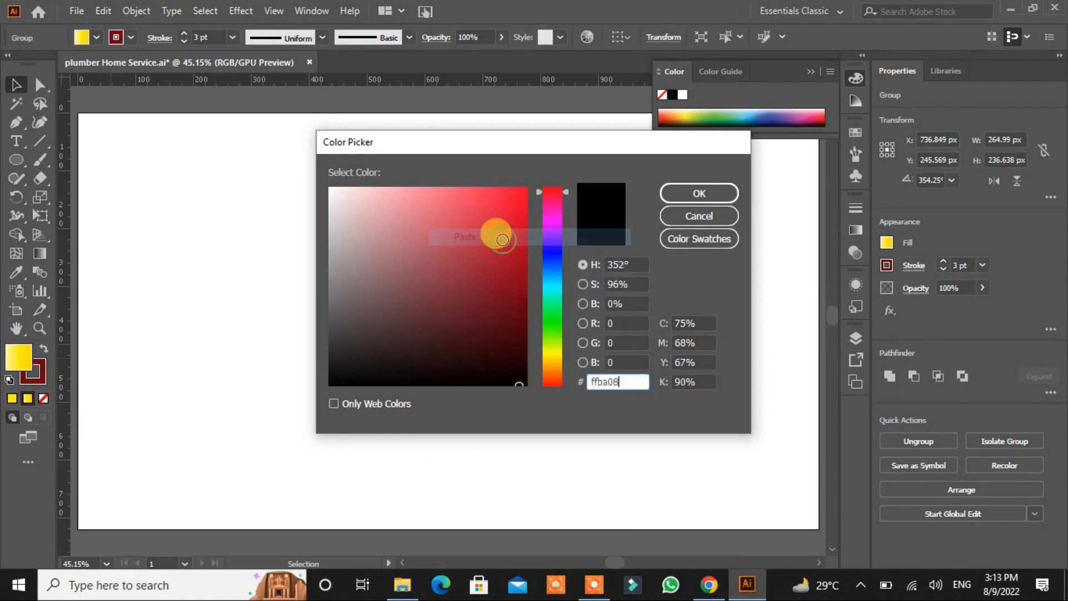
click(717, 198)
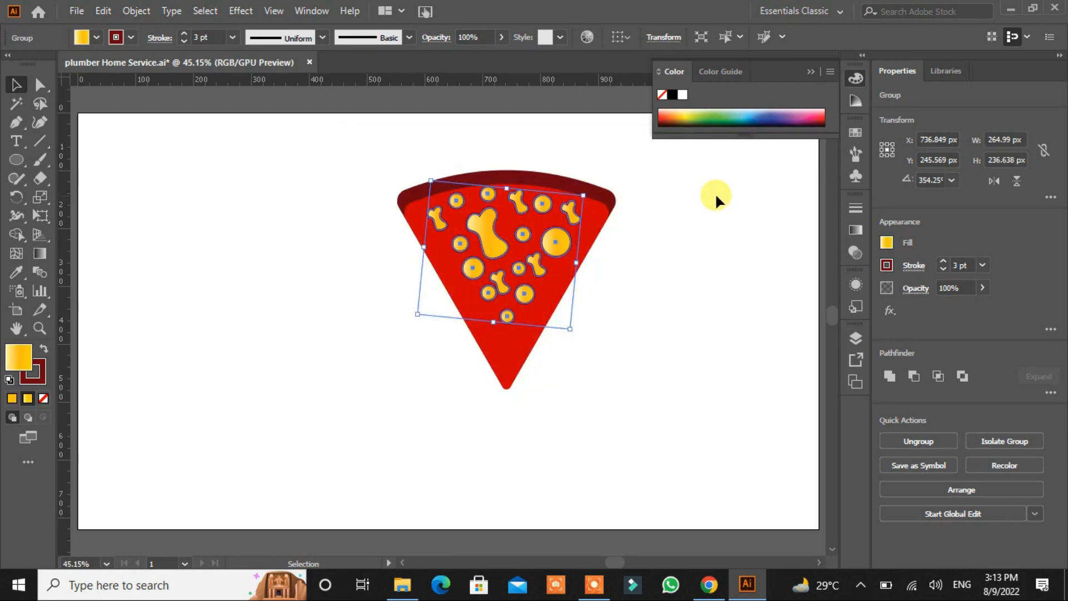
click(702, 229)
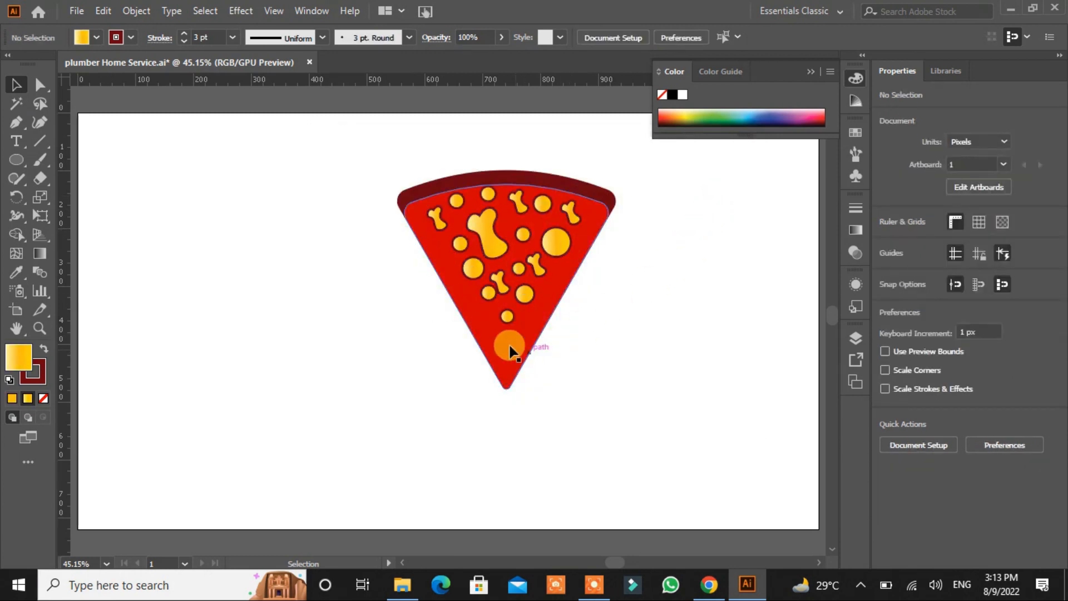
- Stretch the topping group to about 285 px wide and 293 px high so it spreads over the slice
click(506, 317)
drag(508, 322, 496, 355)
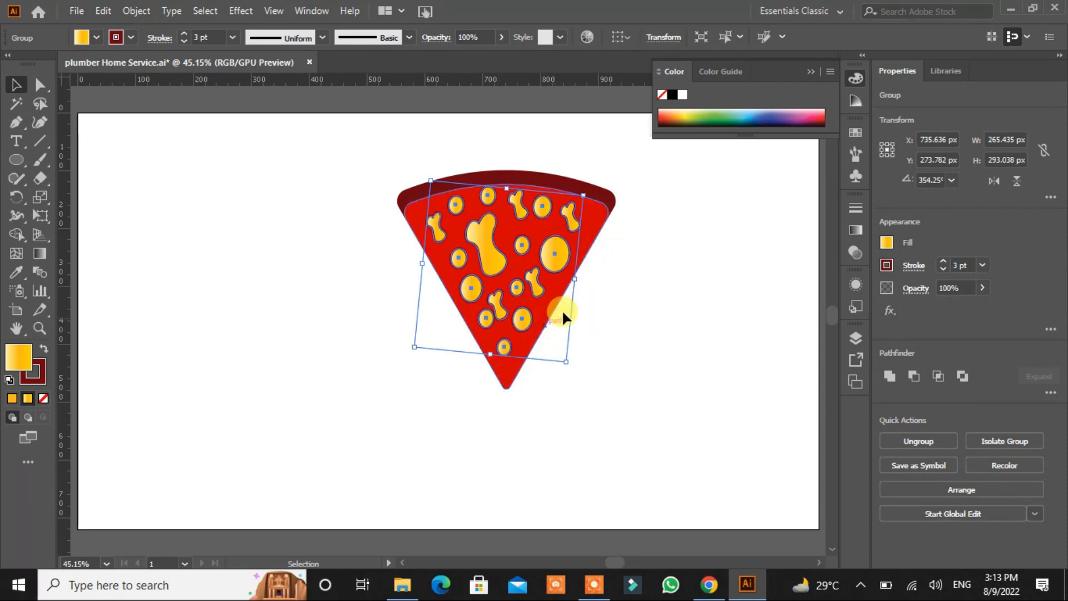
drag(578, 283, 582, 283)
drag(421, 266, 416, 265)
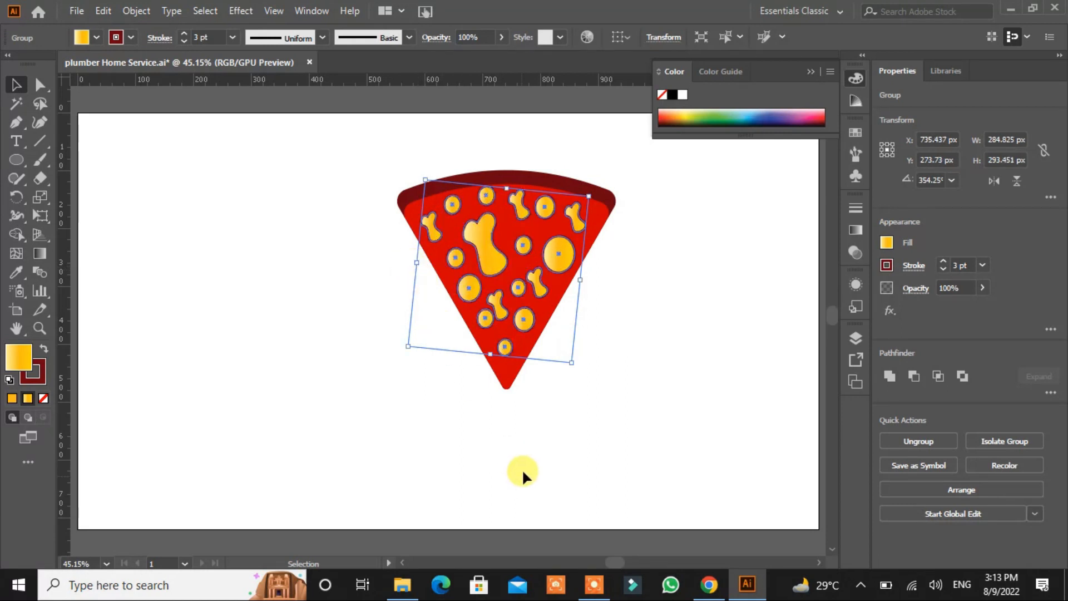
- Nudge the topping group down 15 px and right 1 px, and deselect it
key(Down)
key(Down)
key(Down)
key(Down)
key(Down)
key(Down)
key(Down)
key(Down)
key(Down)
key(Down)
key(Down)
key(Down)
key(Down)
key(Down)
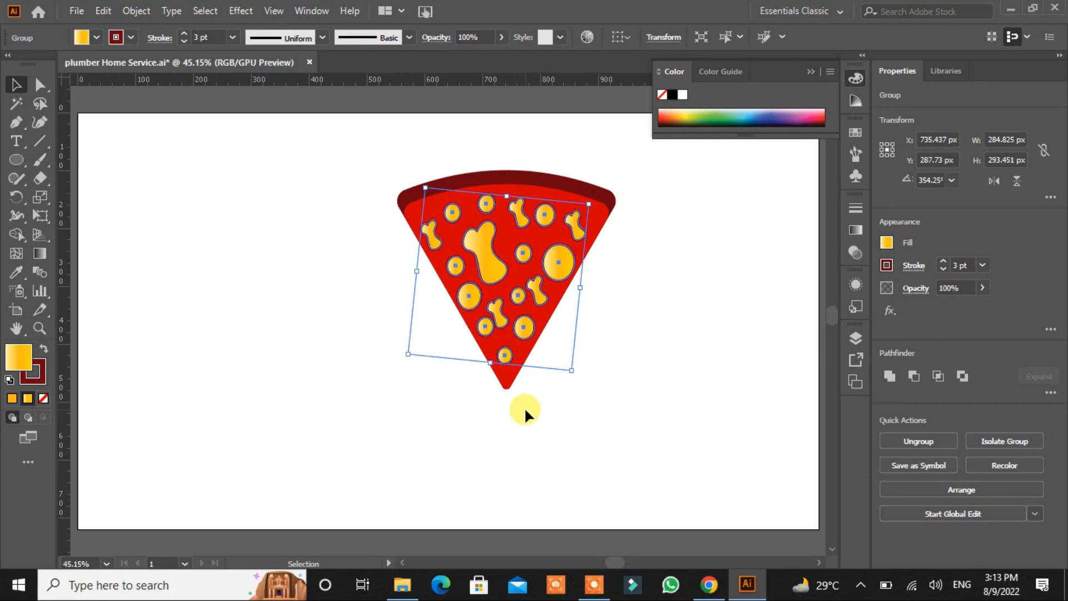
key(Right)
key(Down)
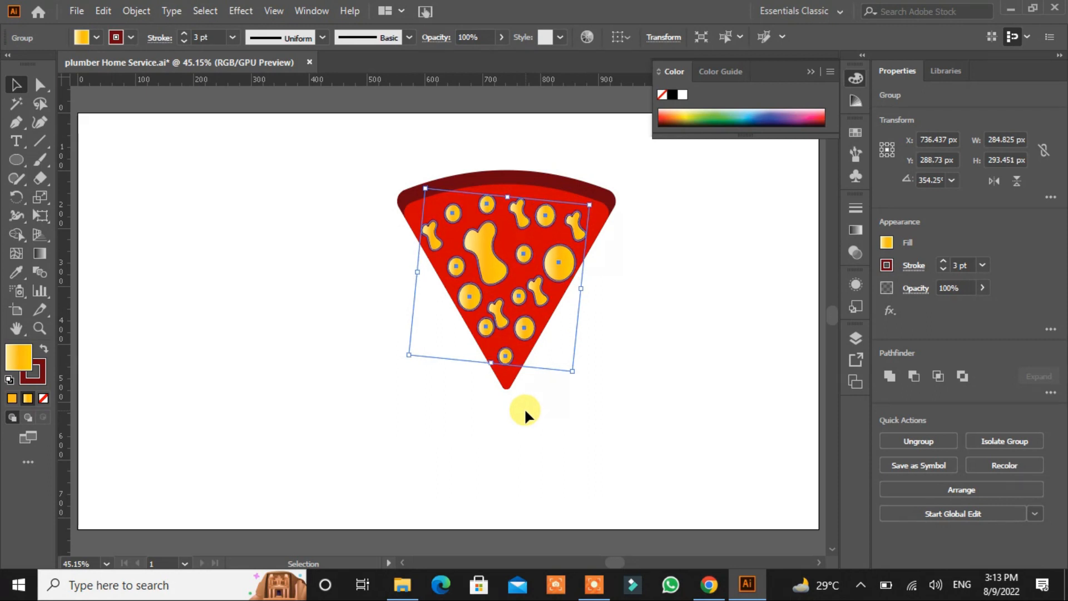
click(652, 346)
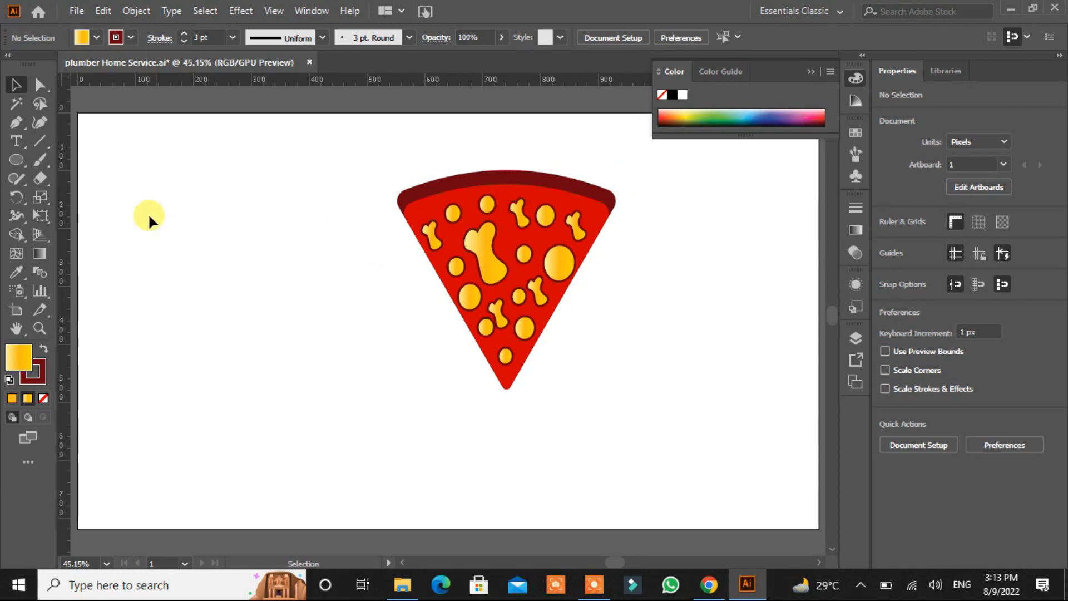
- Draw a closed melting-cheese shape with the Pen tool along the full width of the crust, with wavy drips over the slice
click(17, 124)
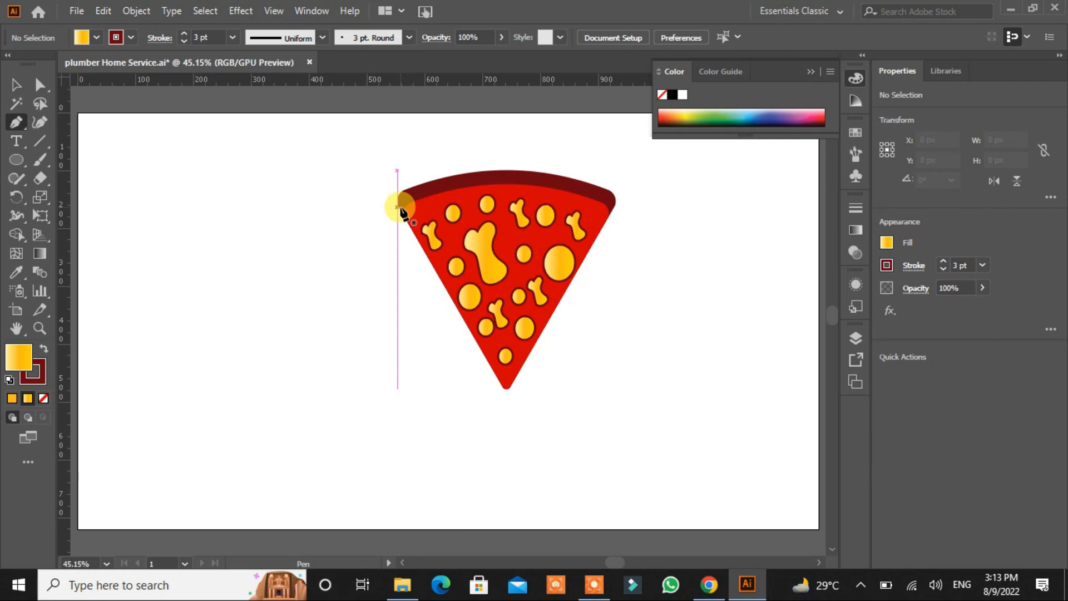
key(ctrl)
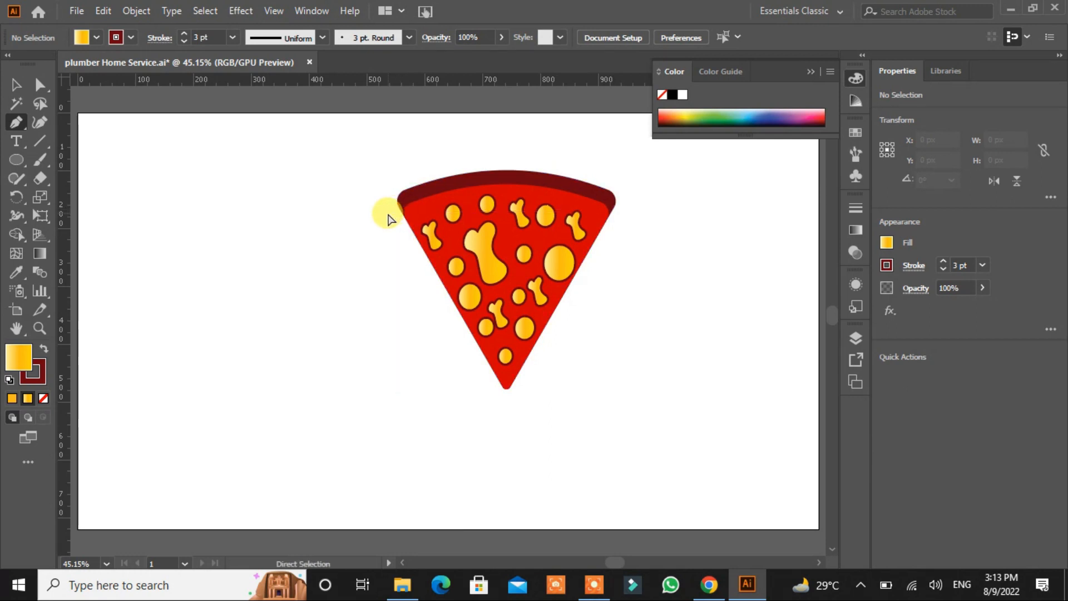
key(ctrl+plus)
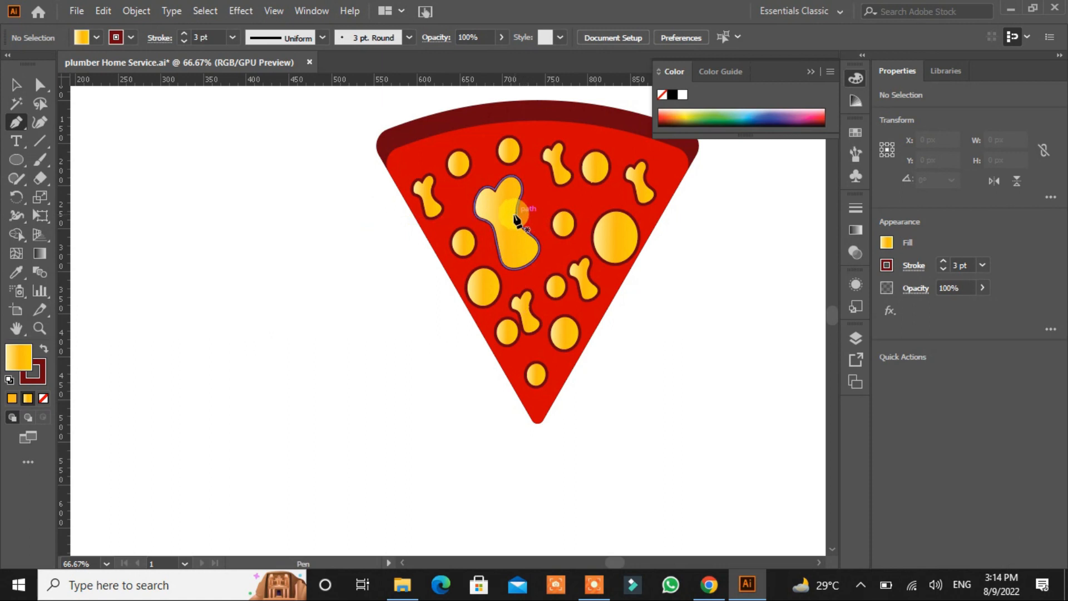
key(space)
drag(514, 210, 439, 290)
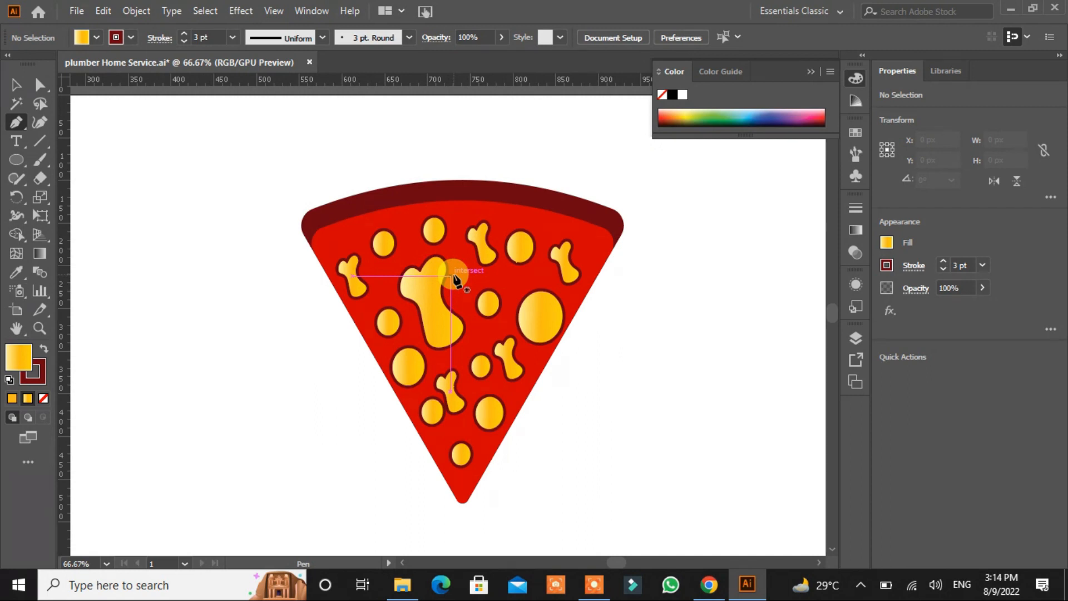
key(ctrl)
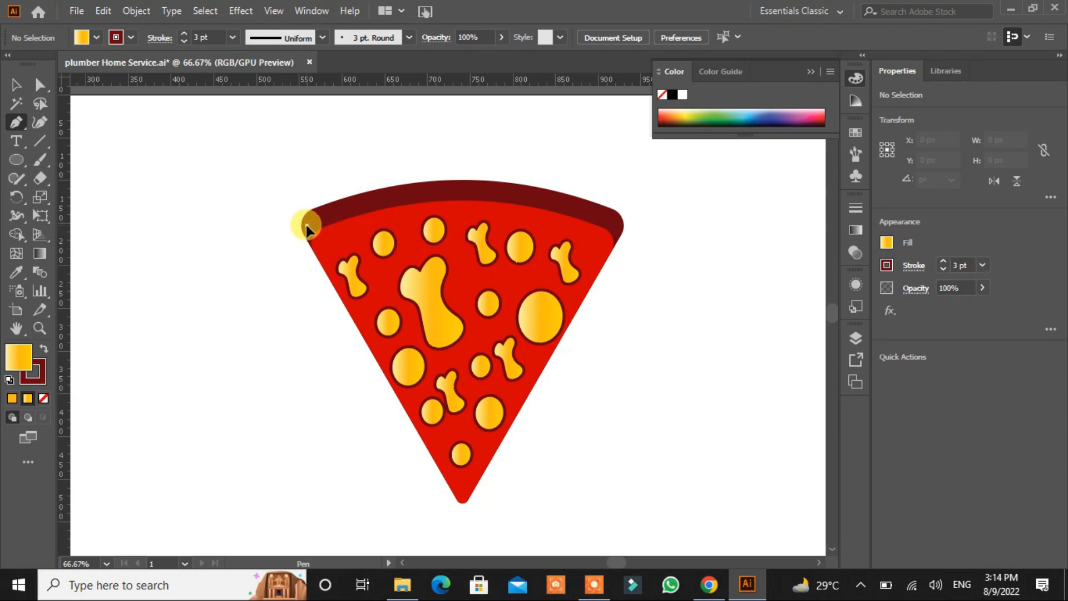
click(305, 225)
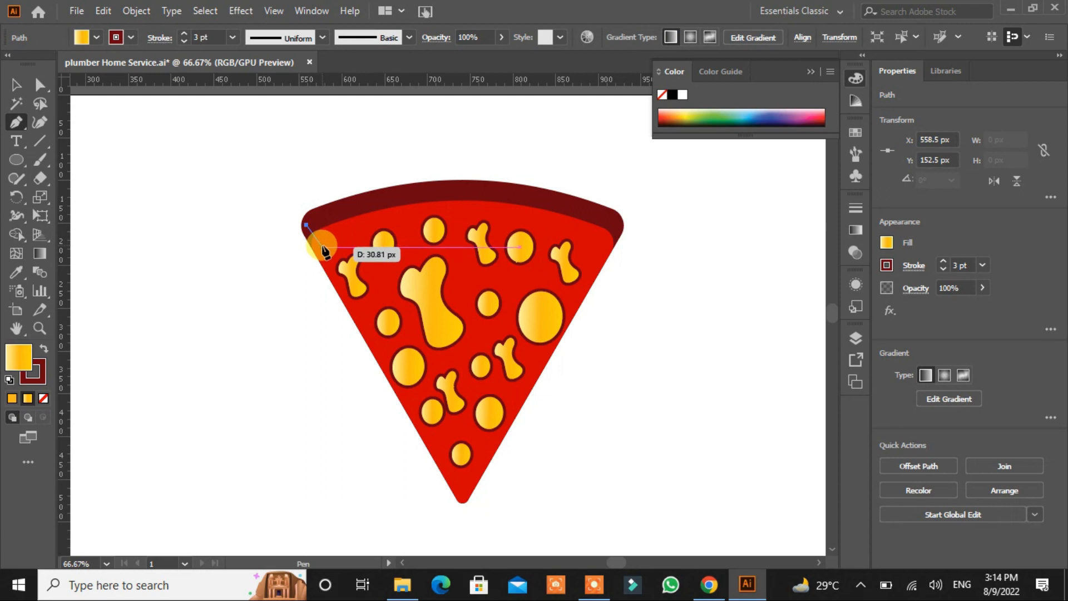
drag(322, 245, 394, 191)
drag(399, 196, 453, 178)
click(411, 199)
drag(465, 210, 463, 223)
mouse_move(473, 213)
mouse_down()
mouse_move(493, 196)
mouse_move(491, 216)
mouse_up()
drag(497, 211, 534, 221)
drag(550, 211, 536, 190)
drag(569, 223, 563, 234)
drag(589, 226, 593, 216)
drag(601, 222, 614, 199)
drag(434, 187, 394, 206)
drag(307, 225, 254, 270)
- Reposition the upper anchor points of the cheese drip shape so its edge follows the crust's curve
click(16, 84)
click(39, 85)
drag(307, 225, 301, 225)
drag(354, 180, 302, 192)
drag(434, 186, 432, 181)
drag(476, 167, 488, 174)
drag(618, 220, 622, 221)
- Refine the ends of the cheese drip shape and reshape its leftmost drip near the slice's edge
click(17, 85)
click(178, 229)
drag(425, 189, 434, 203)
drag(632, 227, 613, 228)
key(a)
click(345, 245)
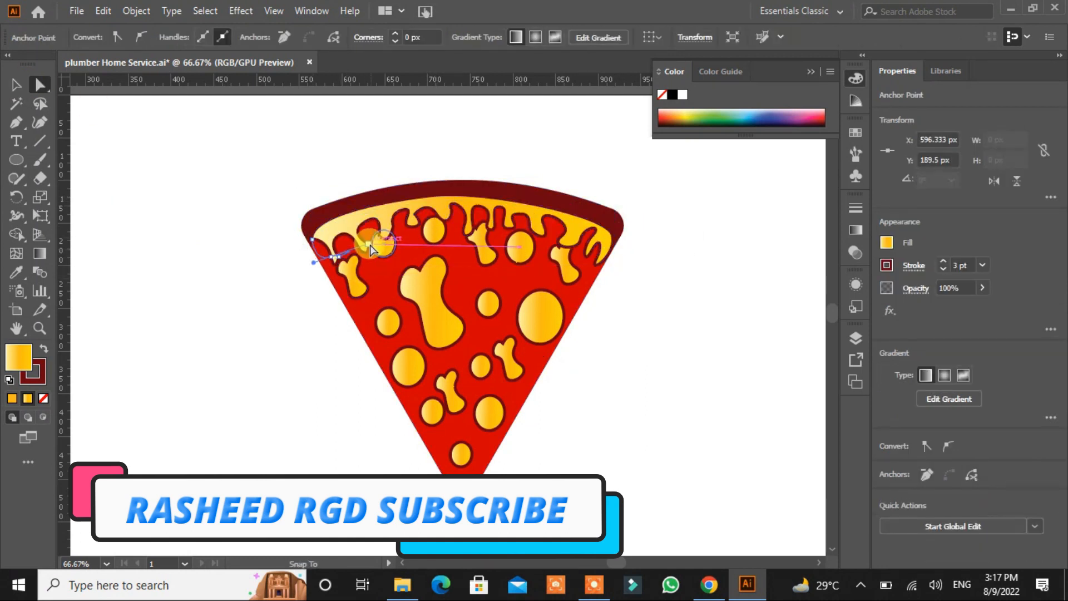
drag(352, 262, 359, 236)
key(ctrl+plus)
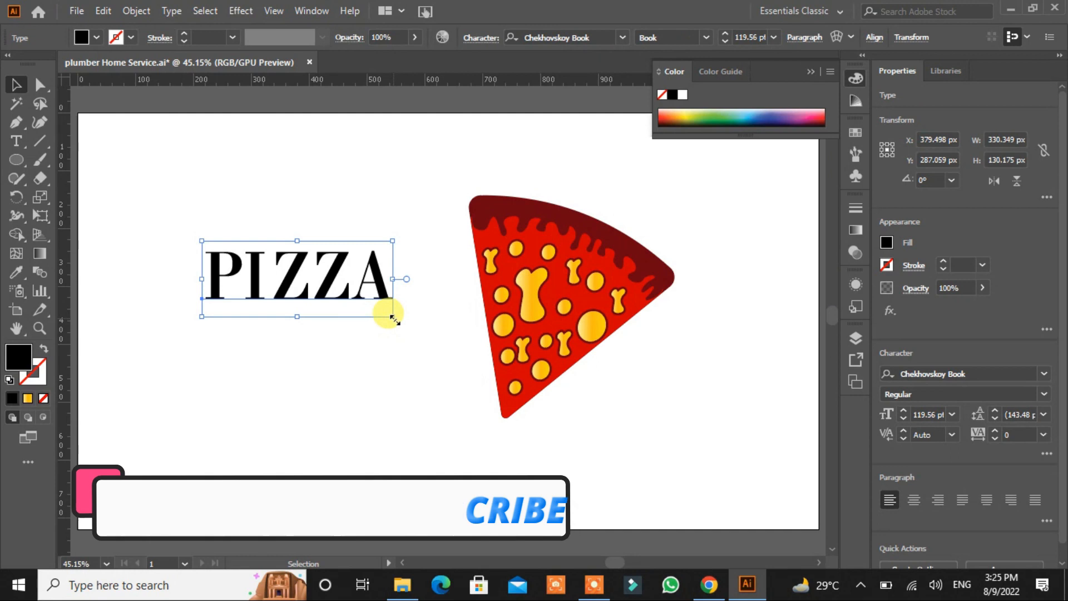
- Enlarge the PIZZA text to about 147.55 pt and move it farther left of the slice
drag(393, 317, 438, 334)
drag(365, 283, 308, 271)
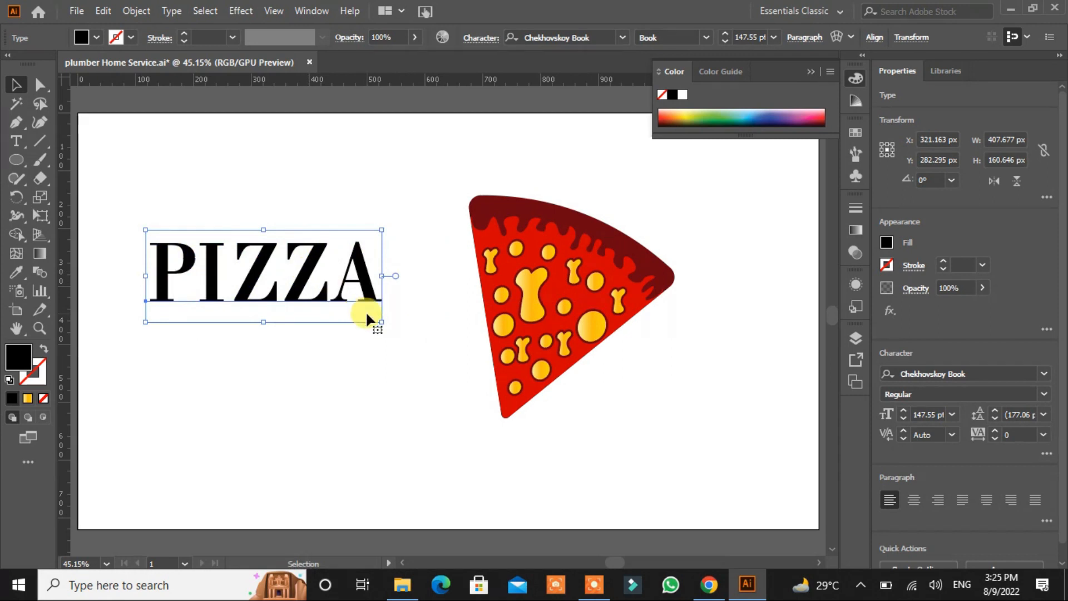
- Convert the PIZZA text to outlines and place it across the lower middle of the pizza slice
right_click(303, 285)
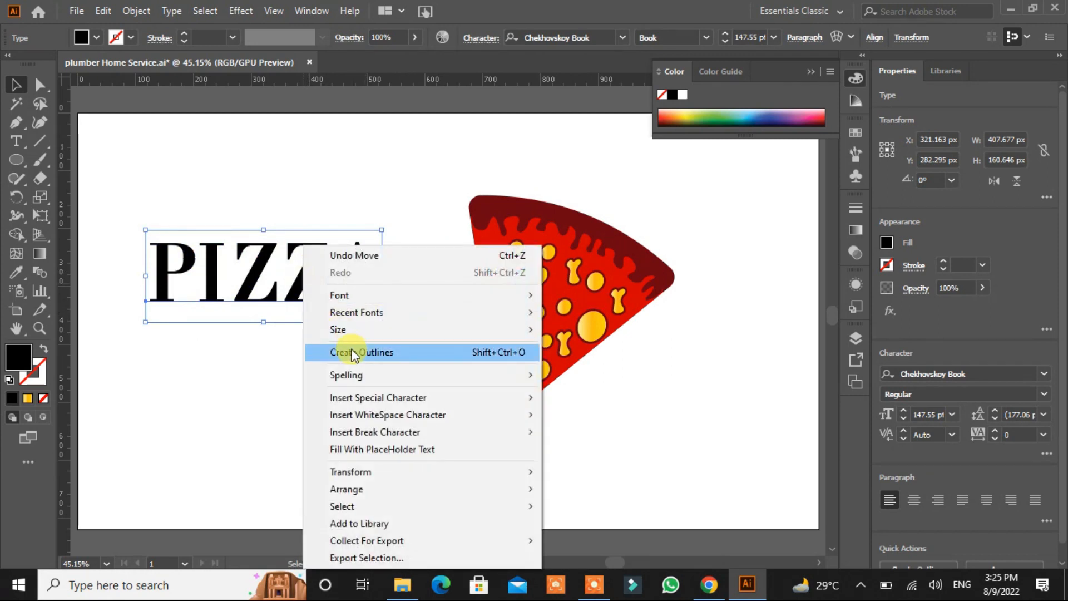
click(350, 352)
click(351, 339)
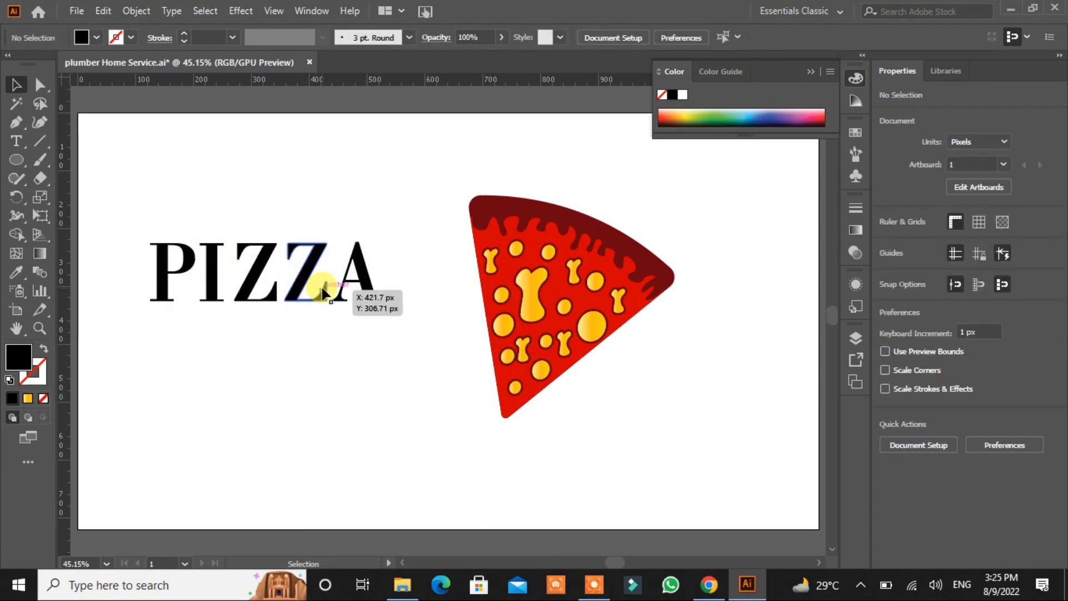
drag(300, 286, 572, 338)
drag(573, 344, 567, 333)
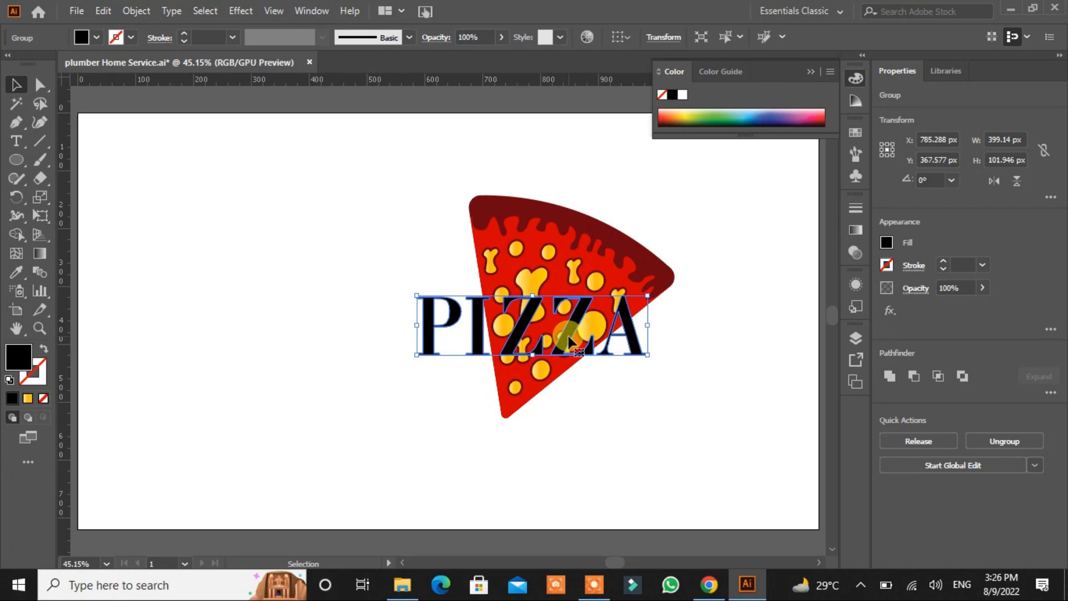
- Draw a black rectangle about 509 by 128 px covering the PIZZA lettering and the slice behind it
drag(19, 158, 49, 160)
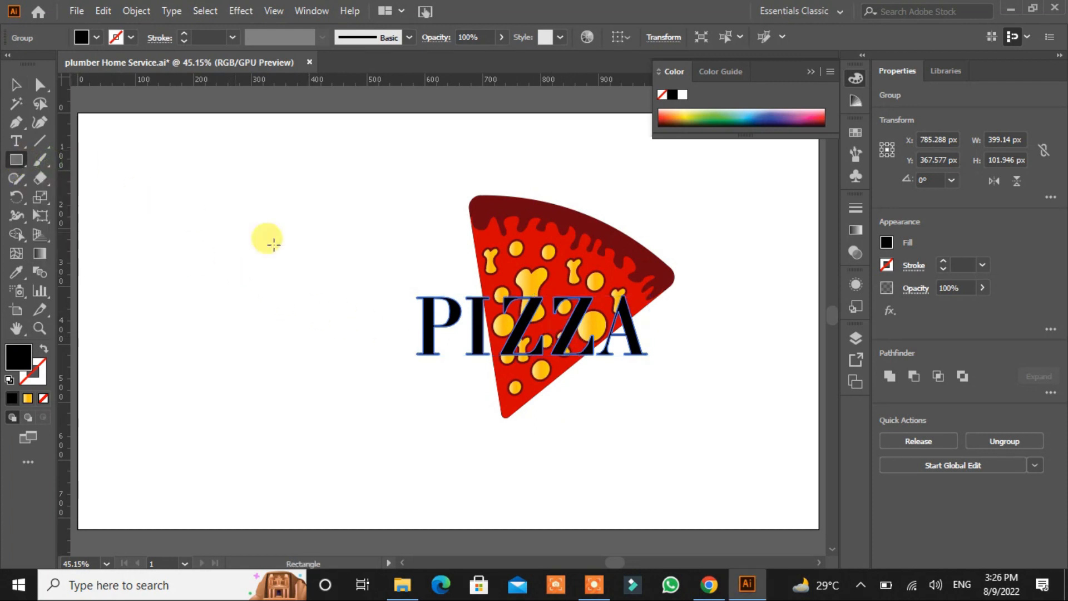
mouse_move(392, 286)
mouse_down()
mouse_move(450, 327)
mouse_move(506, 341)
mouse_move(686, 359)
mouse_up()
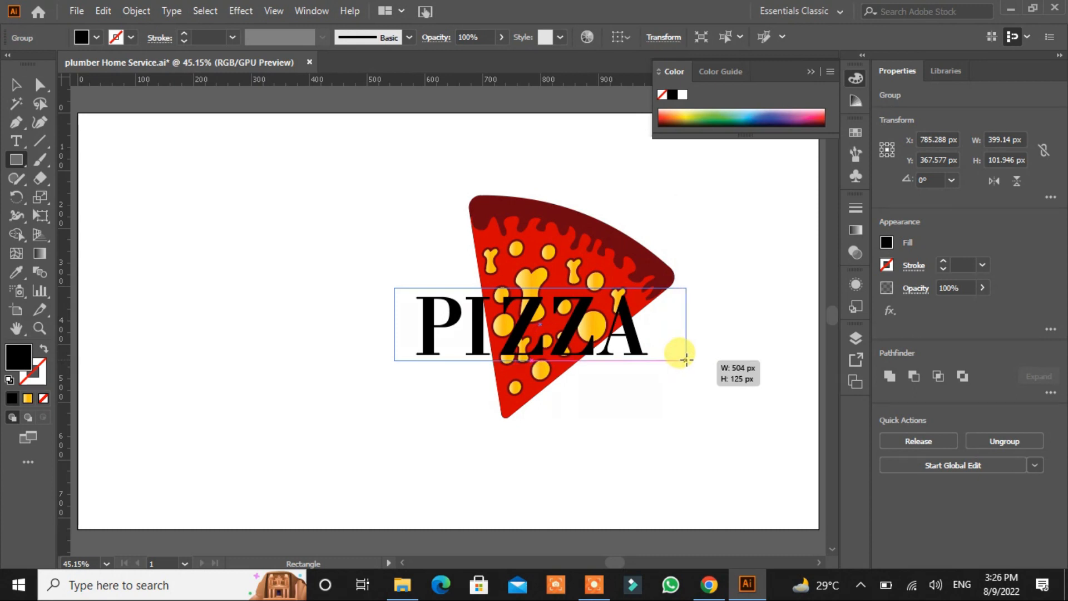
drag(686, 359, 689, 361)
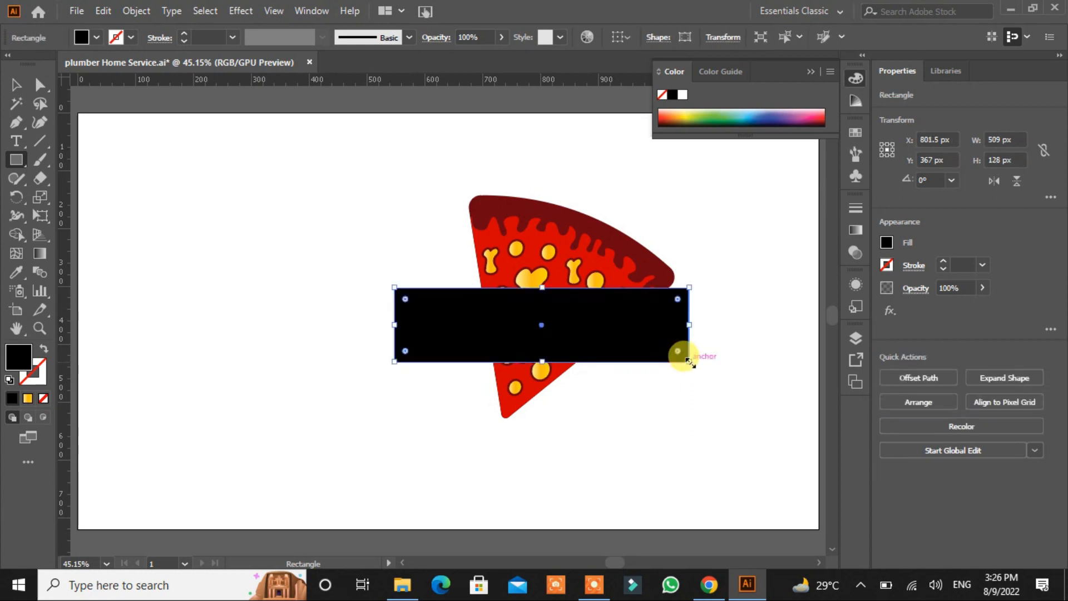
- Select the slice together with the rectangle and use the Shape Builder to separate the band crossing the slice
click(15, 84)
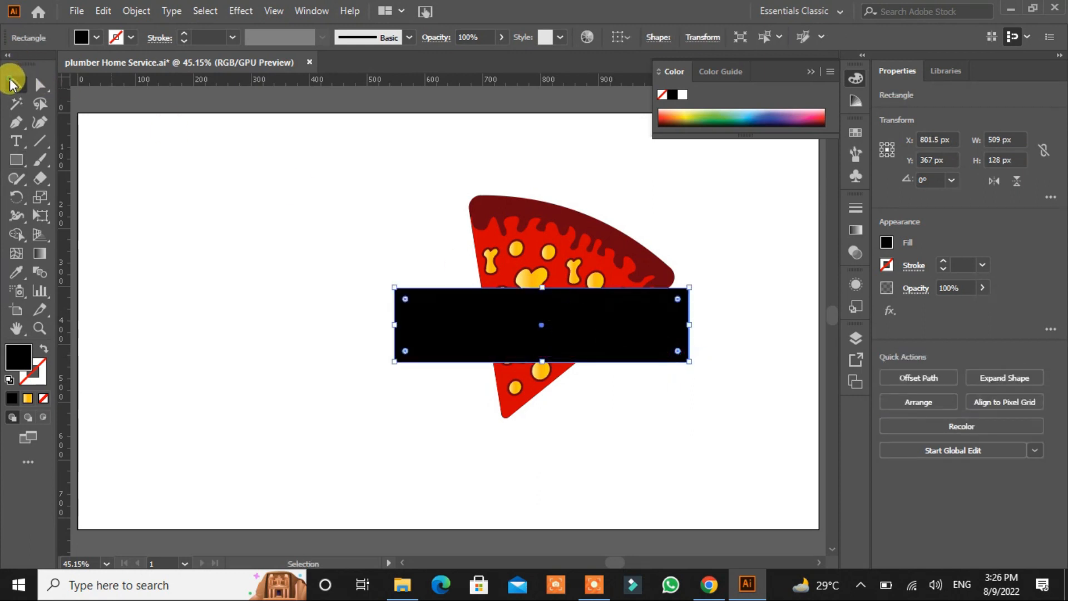
shift+click(573, 217)
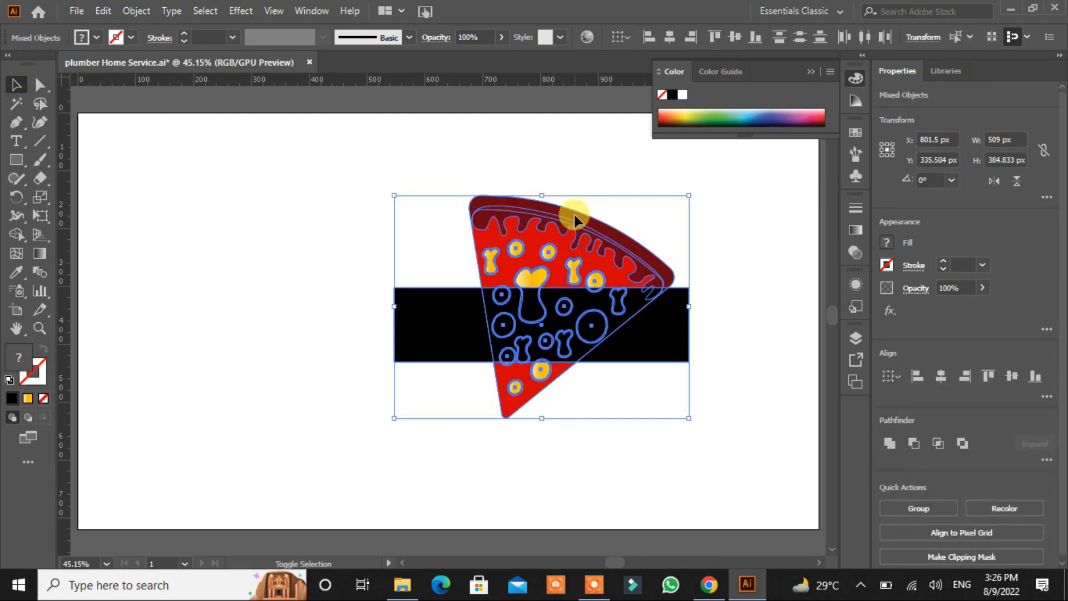
click(16, 233)
mouse_move(408, 328)
mouse_down()
mouse_move(530, 329)
mouse_move(625, 317)
mouse_move(657, 297)
mouse_move(516, 292)
mouse_move(469, 299)
mouse_move(463, 312)
mouse_move(465, 335)
mouse_move(496, 347)
mouse_move(634, 341)
mouse_move(560, 305)
mouse_move(494, 304)
mouse_move(429, 334)
mouse_move(558, 345)
mouse_move(609, 333)
mouse_up()
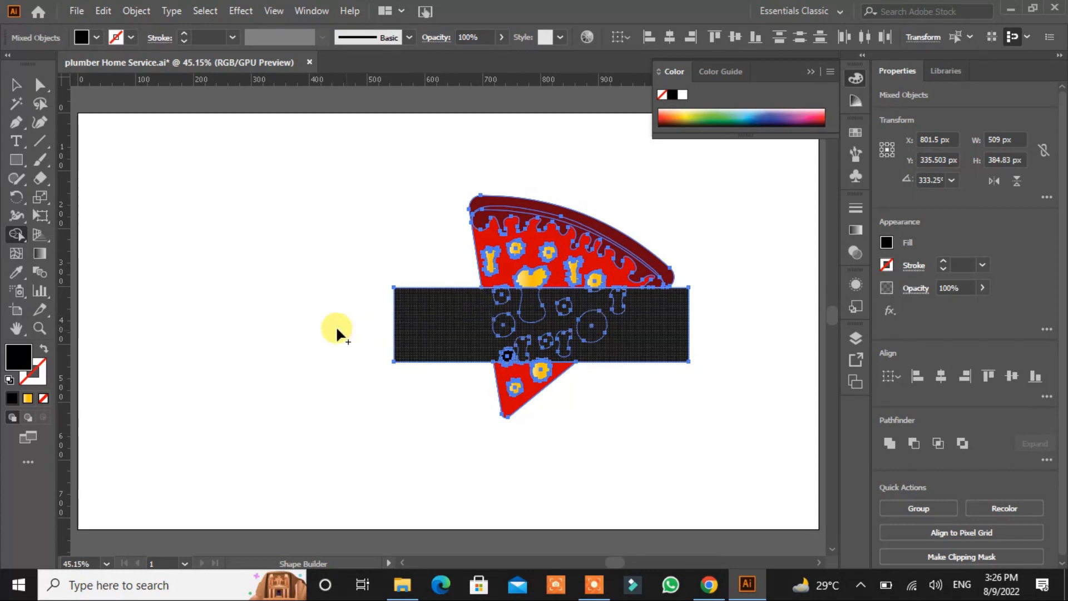
click(16, 84)
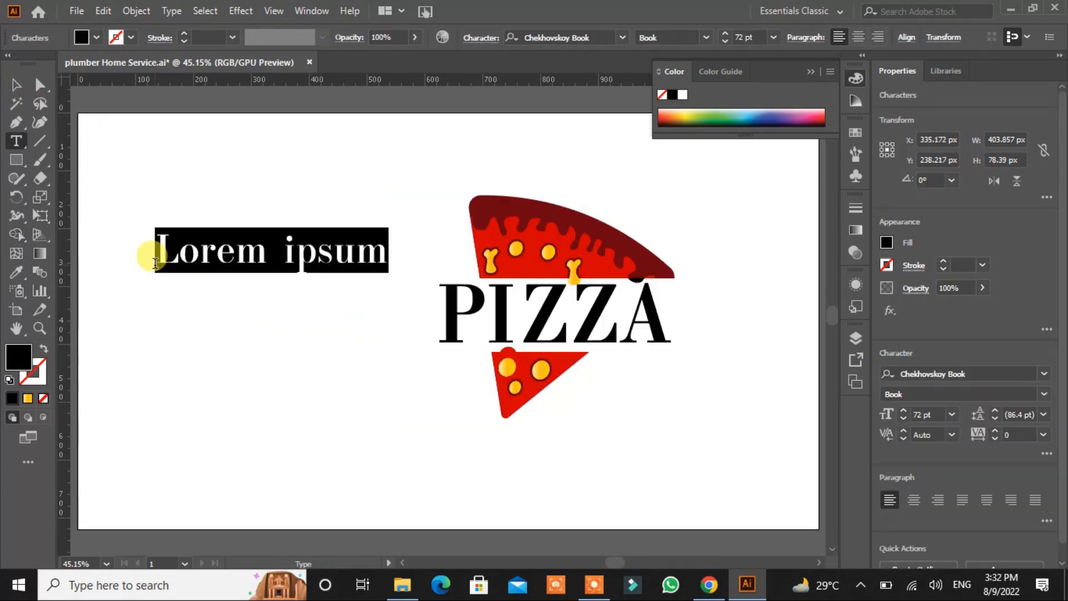
- Enter SHOP in place of the placeholder text and fit it at about 48.66 pt beneath the right end of PIZZA
text(S)
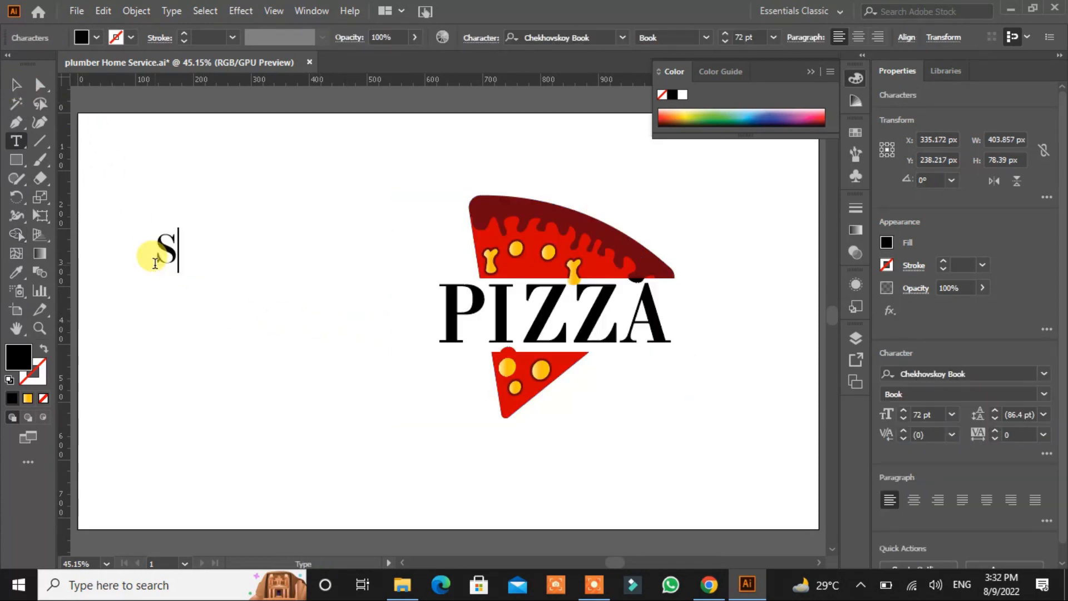
text(HOP)
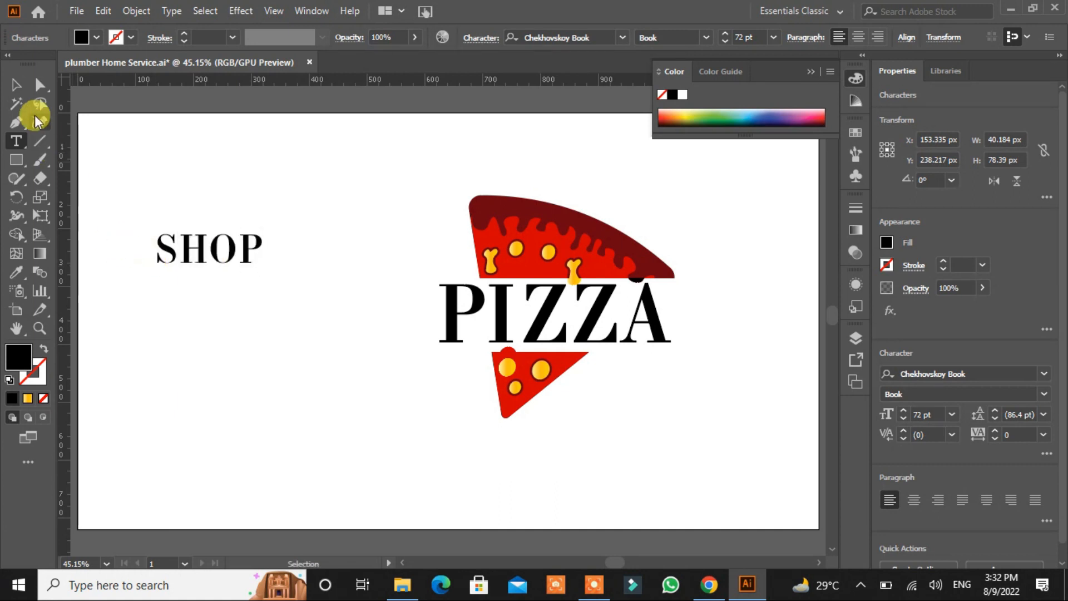
click(16, 84)
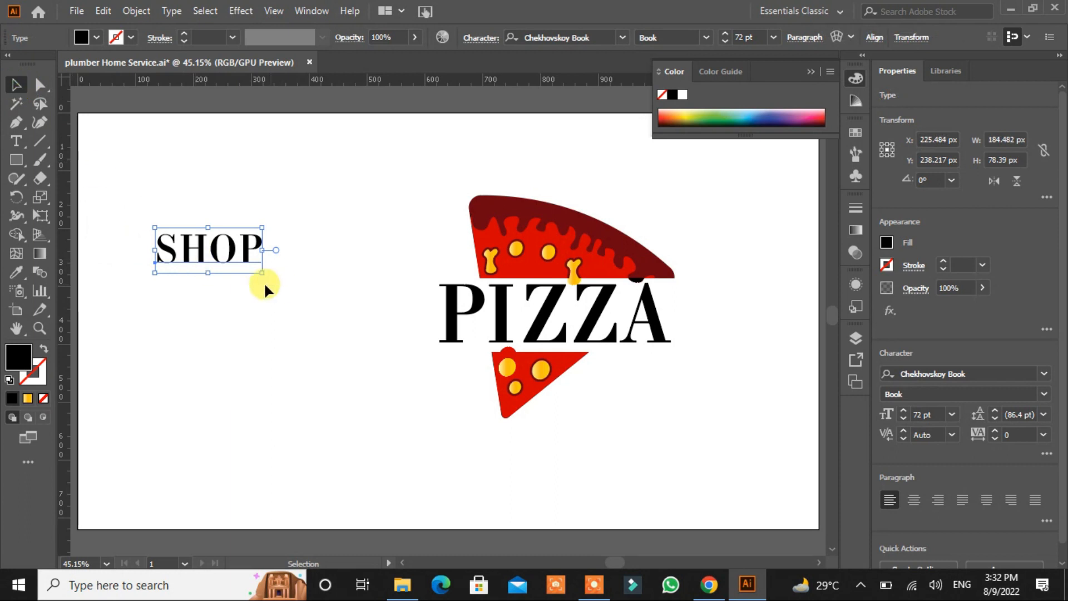
drag(261, 273, 646, 367)
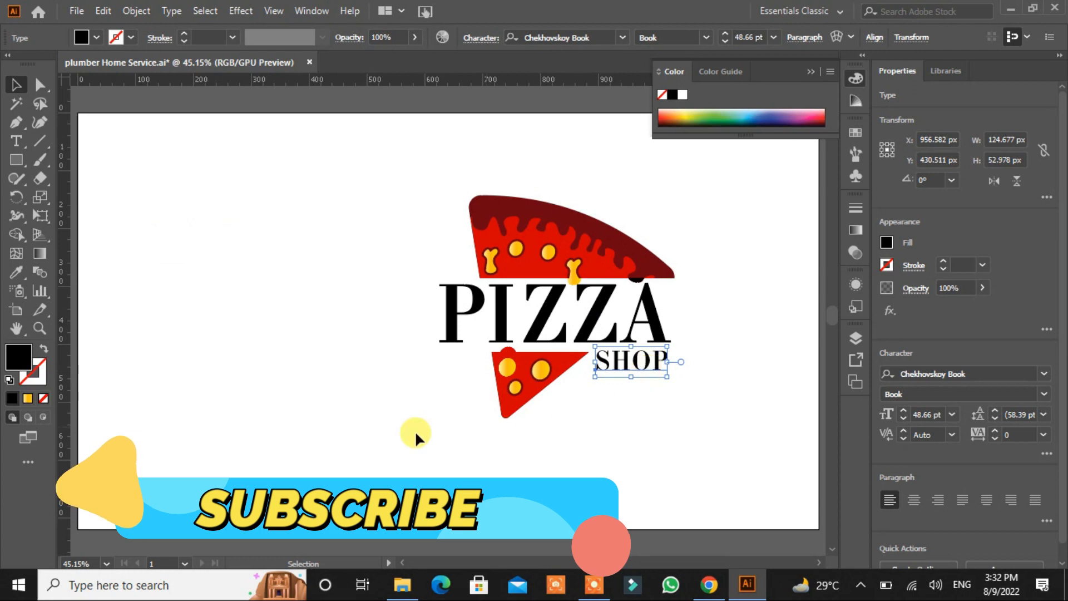
click(328, 391)
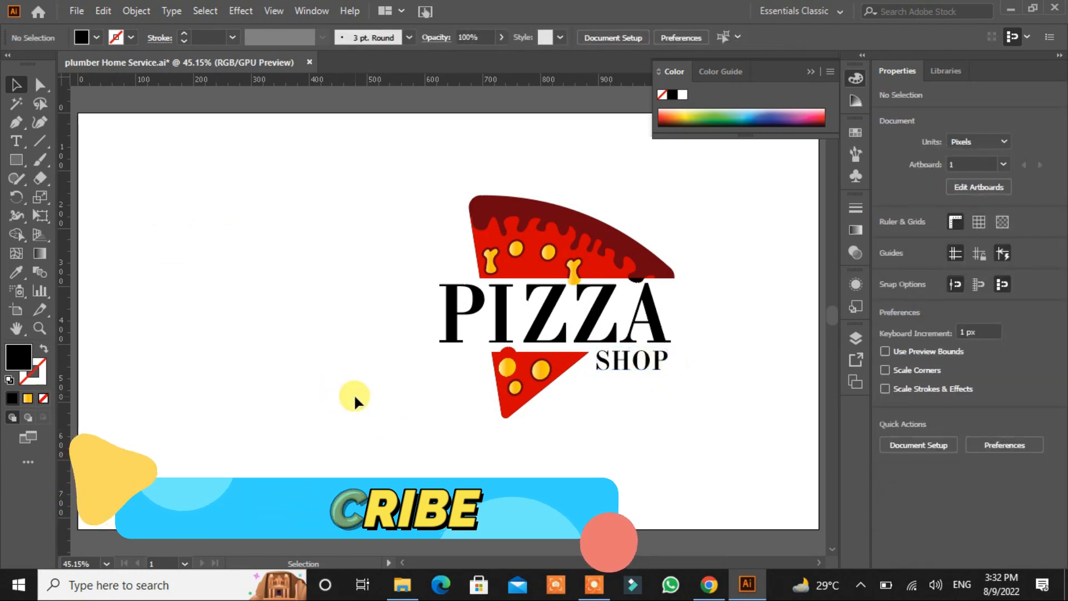
- Move the right bone-shaped topping slightly up, and raise the lower slice's left round topping over its cut edge
drag(579, 287, 577, 274)
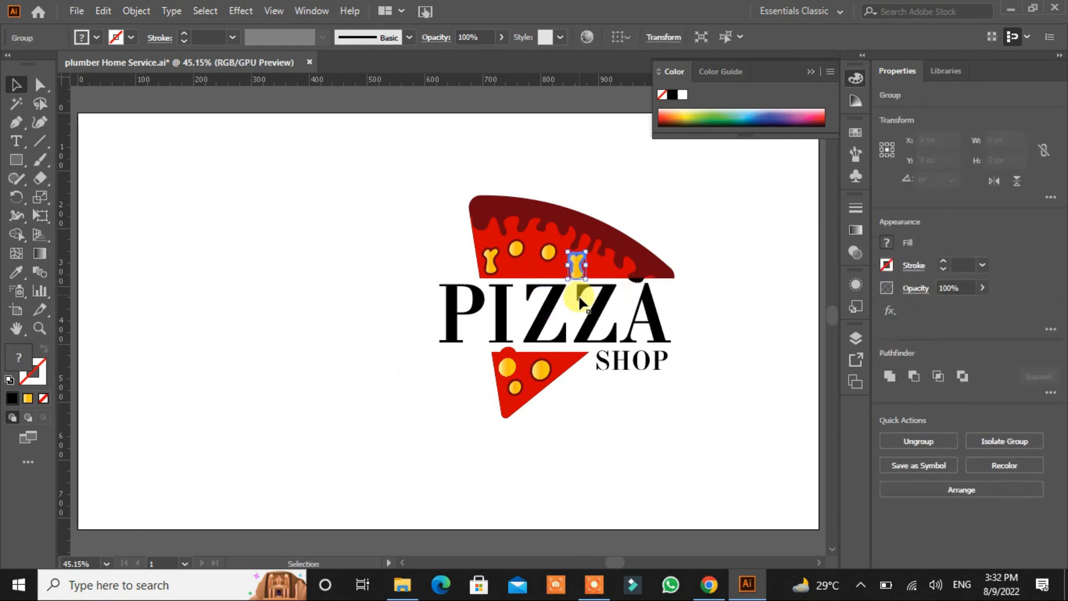
click(714, 359)
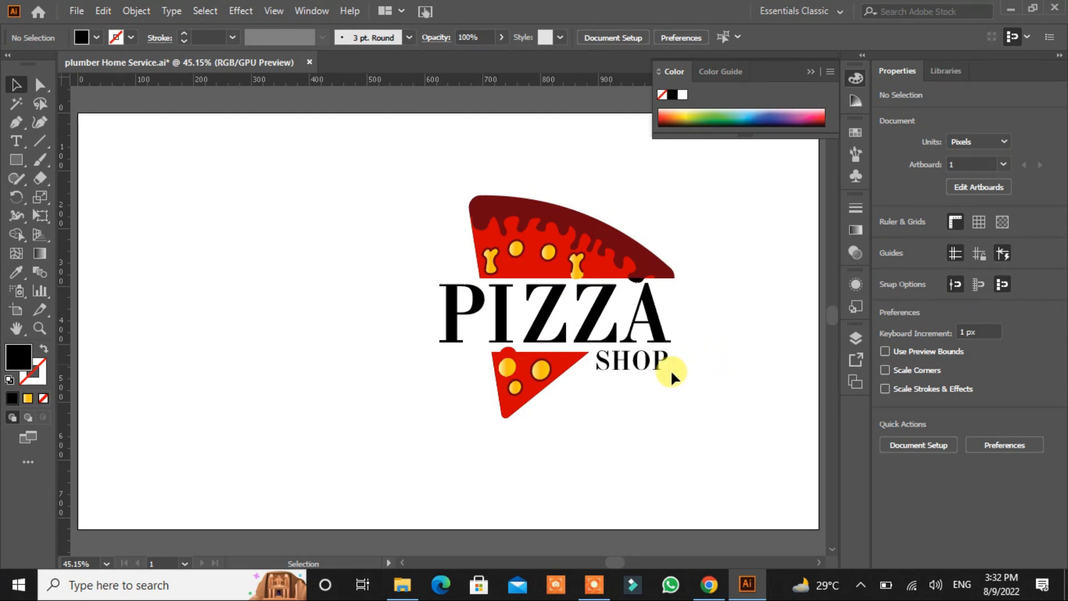
drag(511, 395, 506, 357)
click(369, 415)
- Select the entire logo and move it to about X 596 px, Y 314 px near the artboard's centre
drag(685, 208, 419, 414)
drag(550, 267, 413, 256)
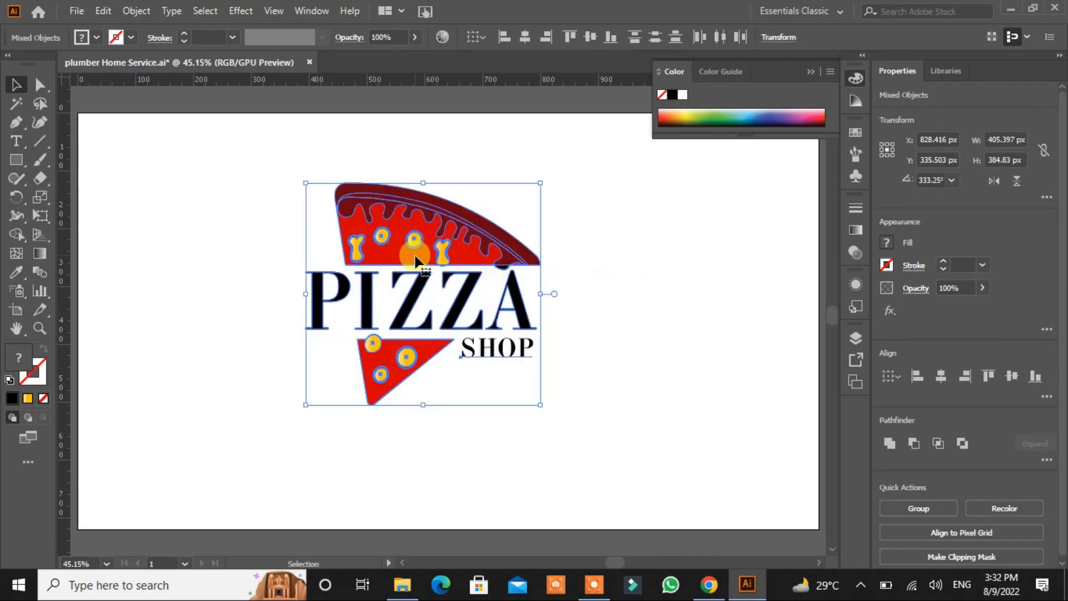
click(586, 371)
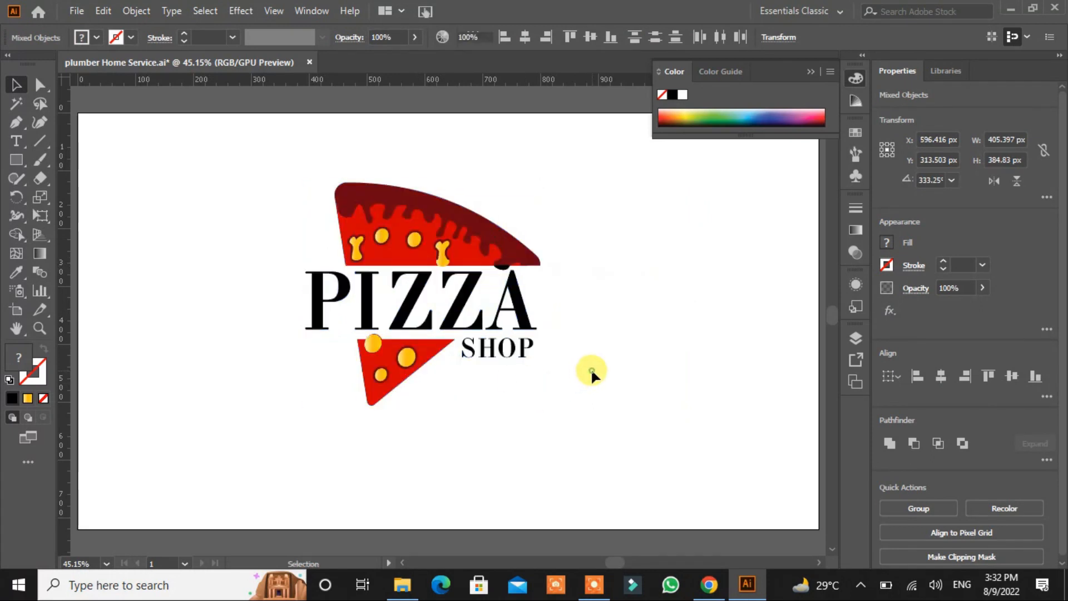
- Recolour the PIZZA lettering with the red sampled from the slice using the Eyedropper
click(517, 308)
click(15, 272)
click(385, 258)
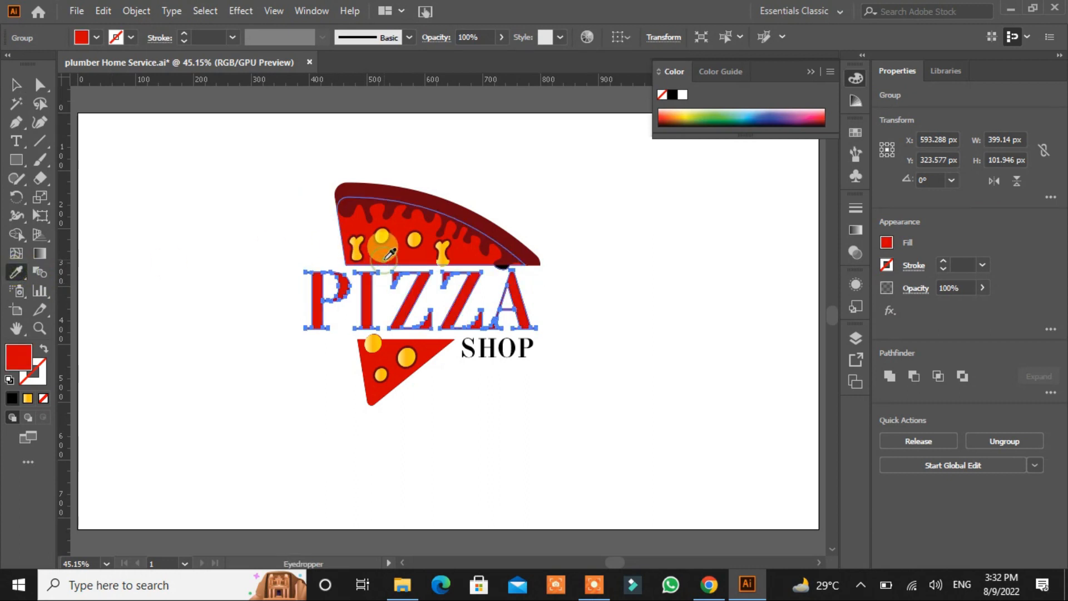
click(15, 84)
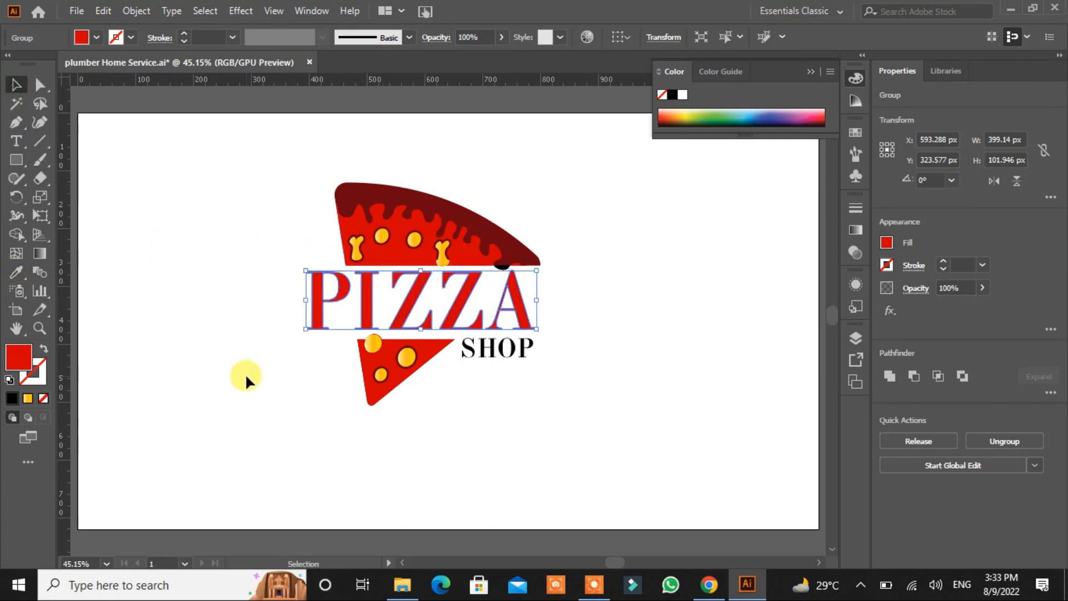
click(247, 376)
- Recolour the SHOP text with the same red sampled from the pizza slice
click(507, 350)
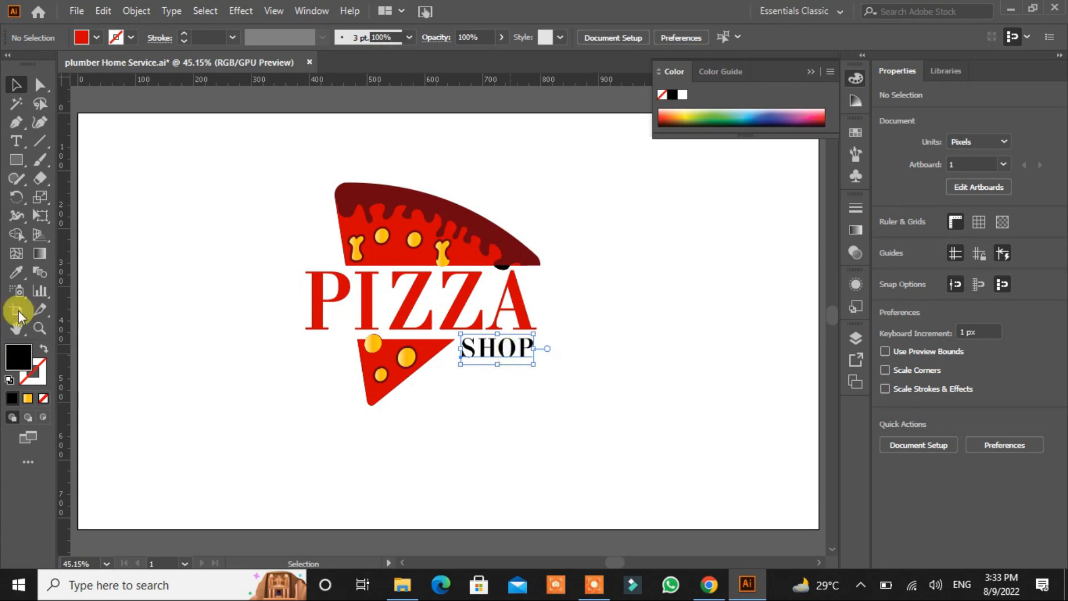
click(16, 271)
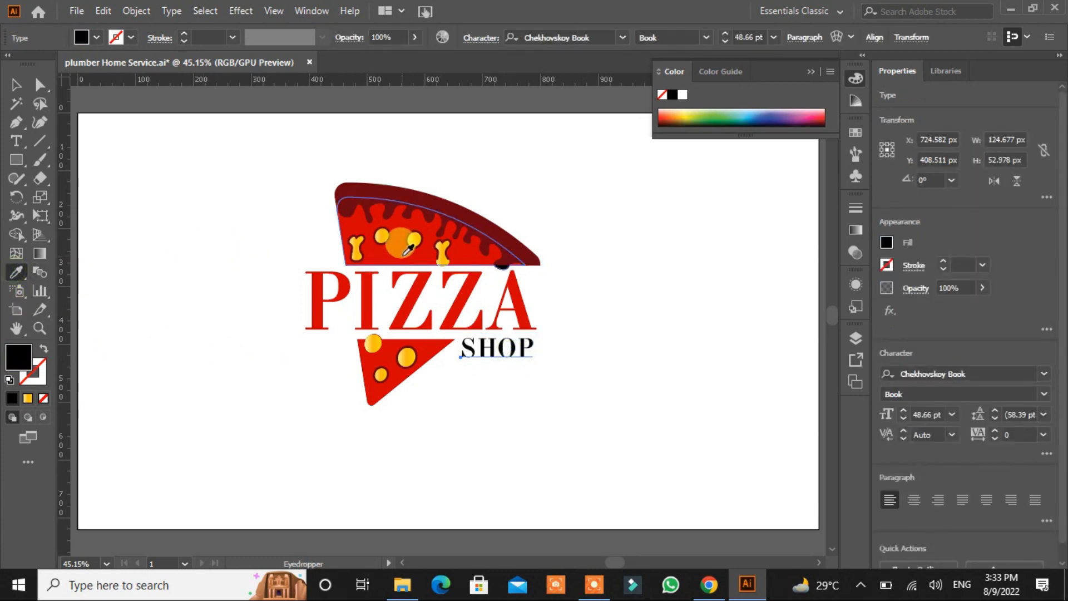
click(408, 250)
click(16, 85)
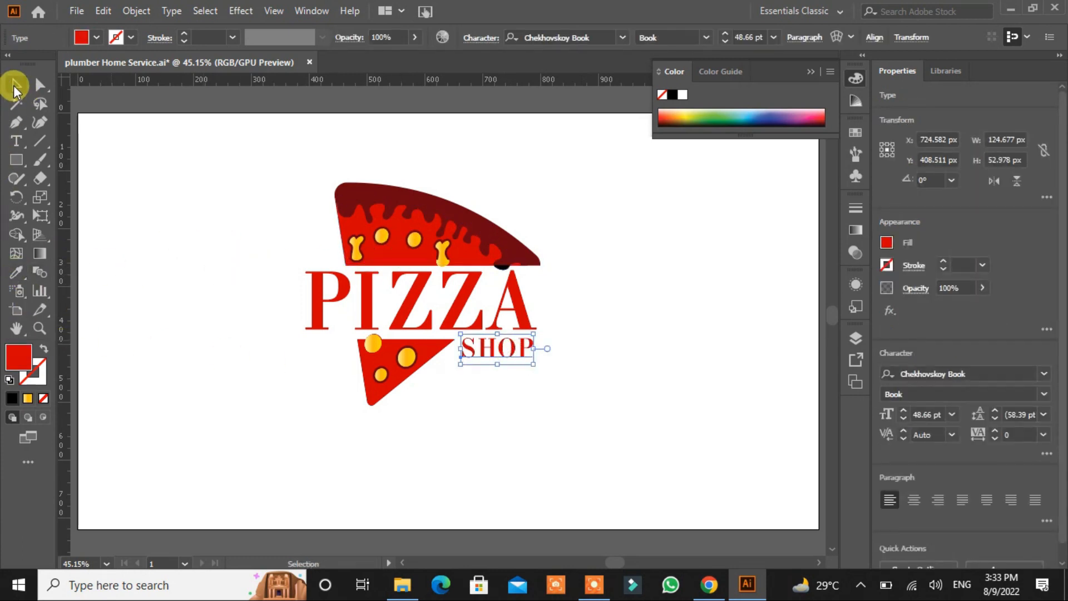
click(177, 255)
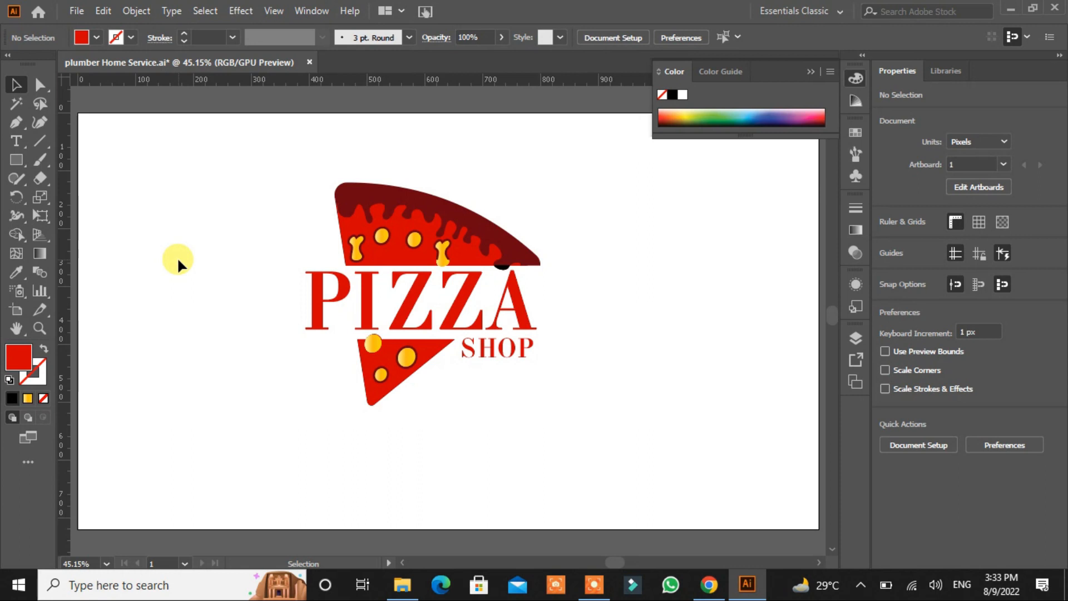
- Copy the PIZZA lettering and paste the duplicate directly behind the original
drag(597, 174, 256, 412)
click(256, 412)
click(343, 294)
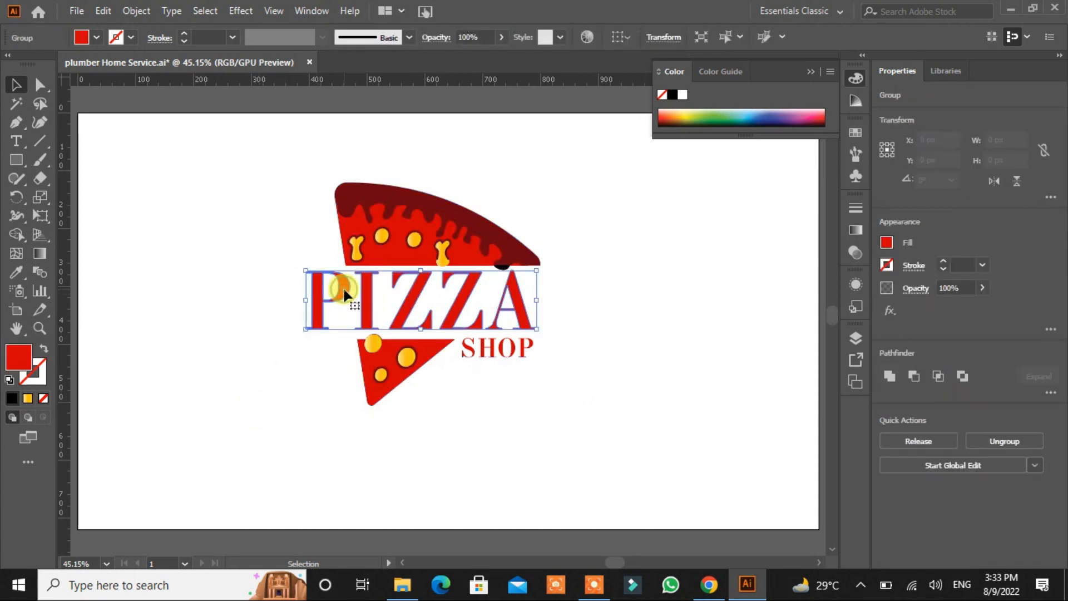
click(77, 10)
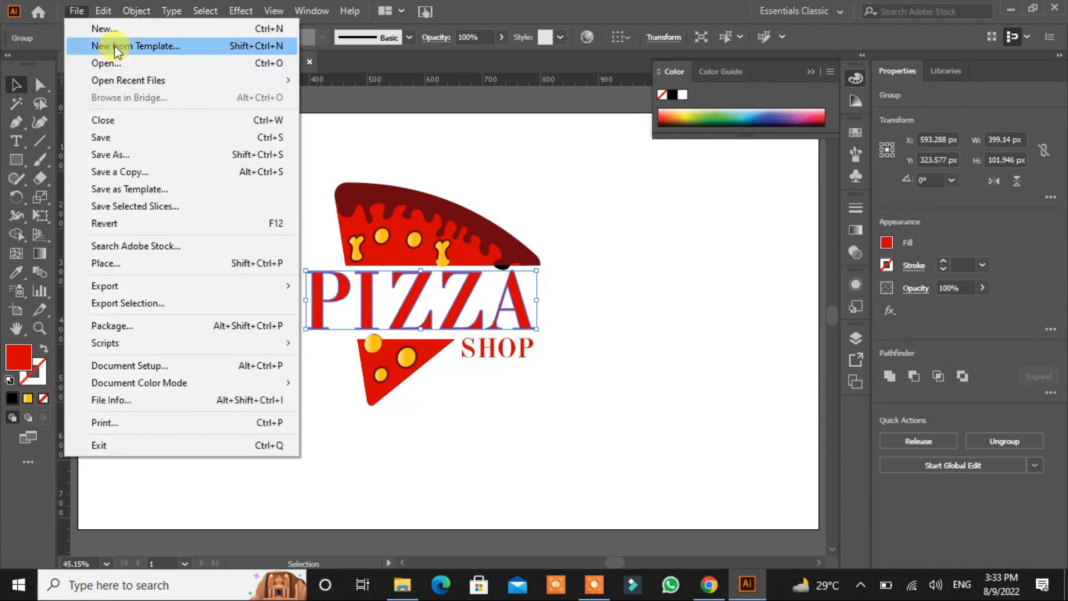
click(103, 11)
click(125, 85)
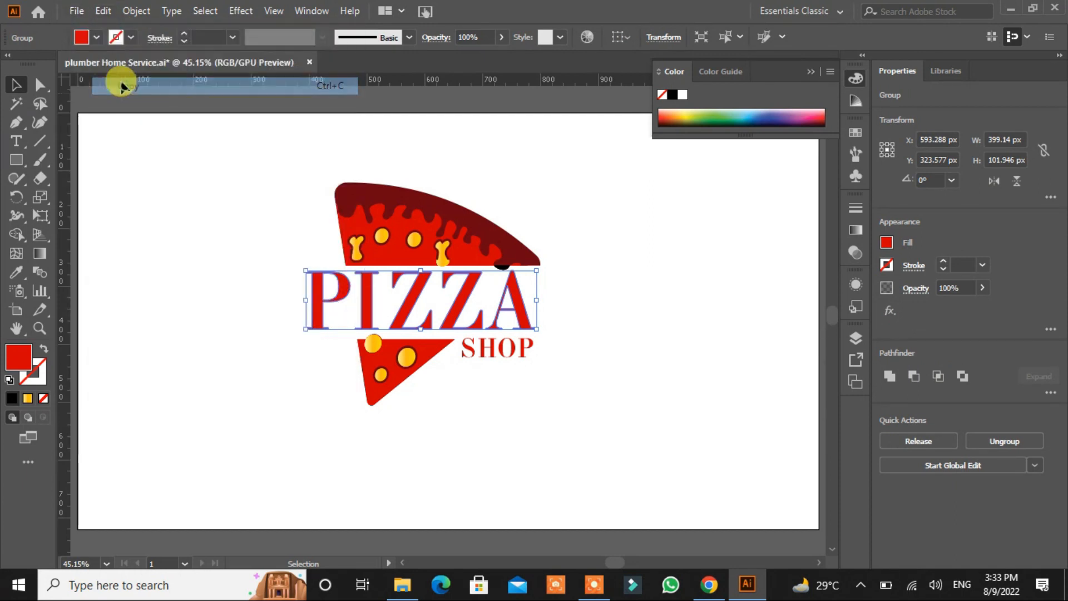
click(109, 13)
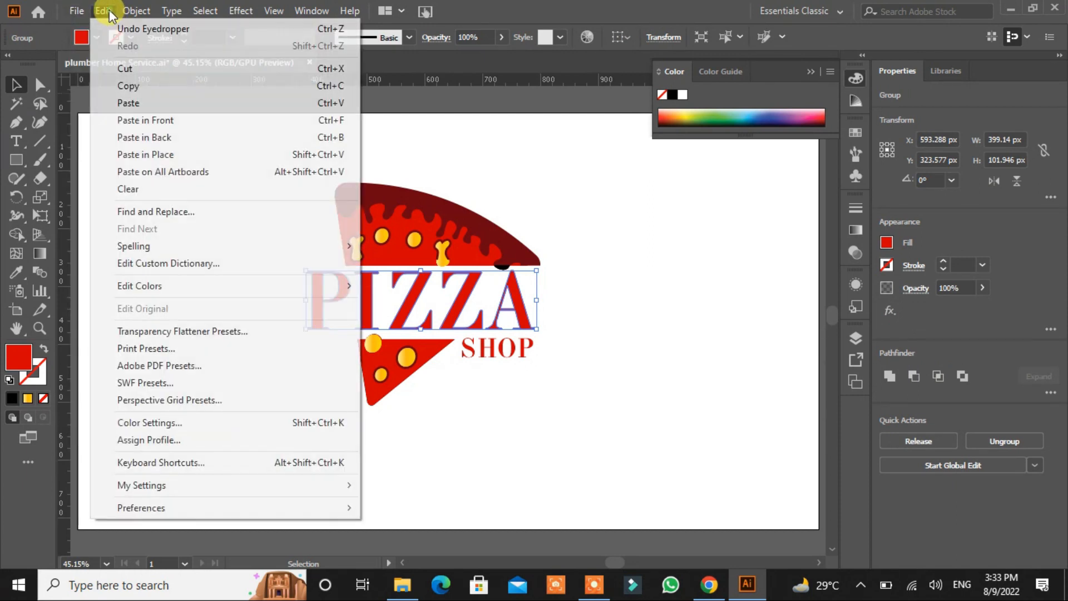
click(134, 137)
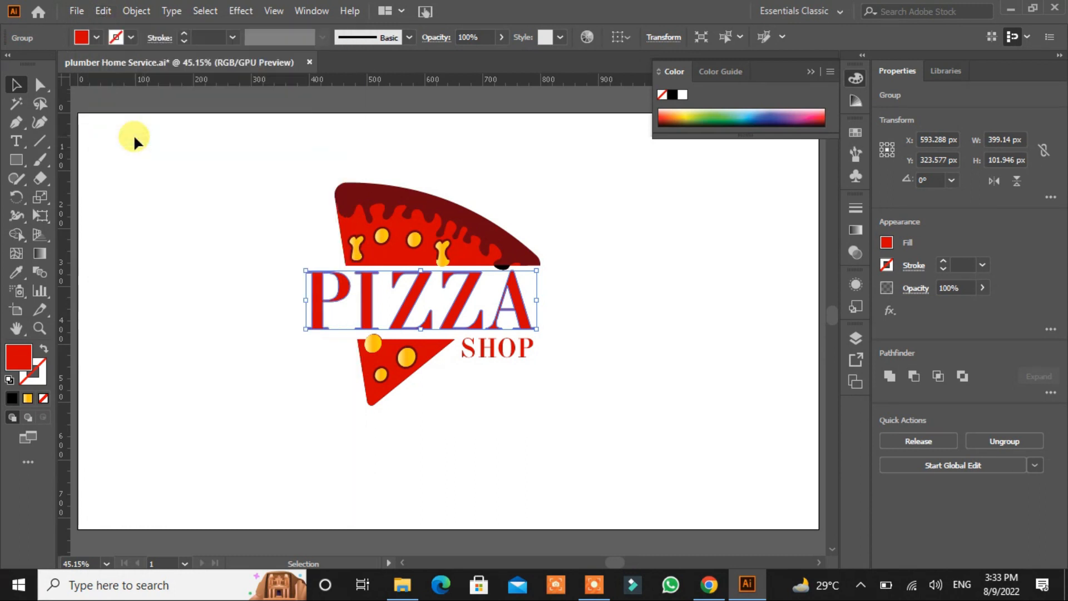
- Try to sample the round topping's yellow onto the back copy of PIZZA with the Eyedropper
click(17, 272)
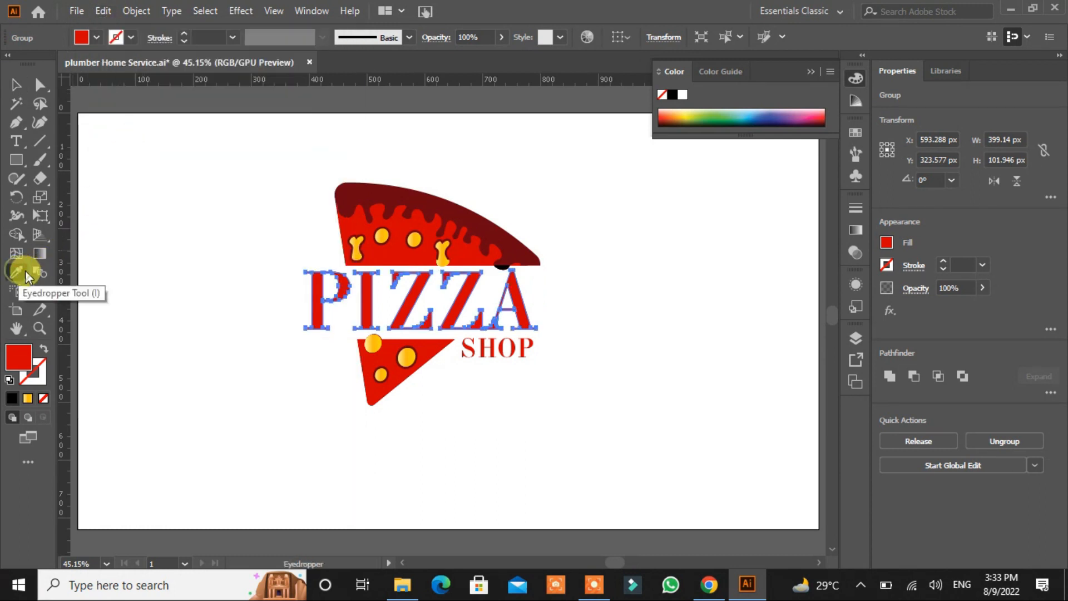
click(373, 343)
key(v)
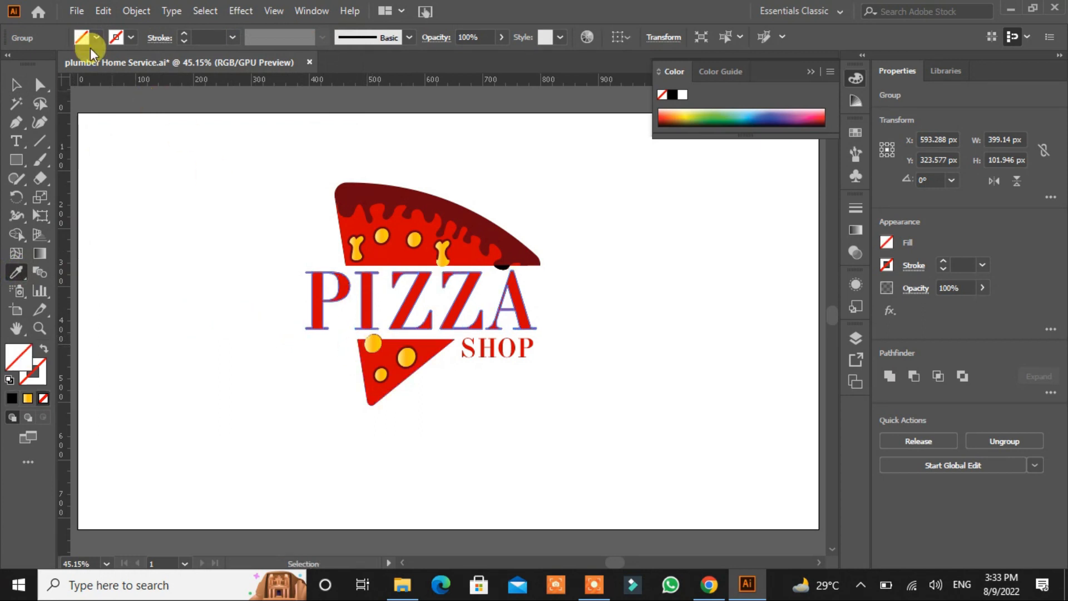
- Offset the back copy of PIZZA 3 px right and 2 px down, and fill it with the yellow-orange gradient
click(17, 87)
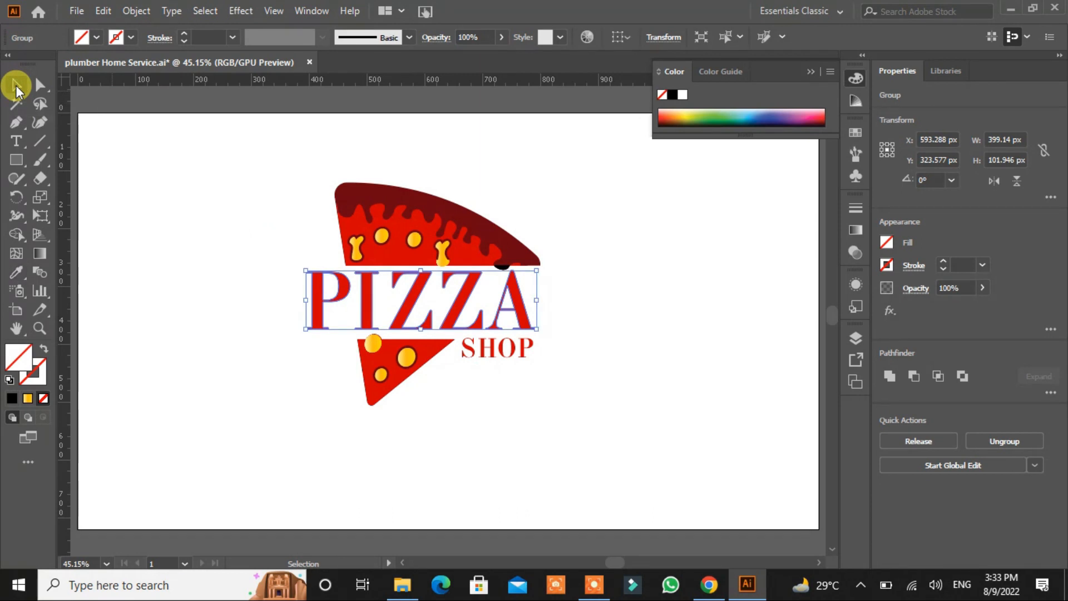
key(Right)
key(Right)
key(Right)
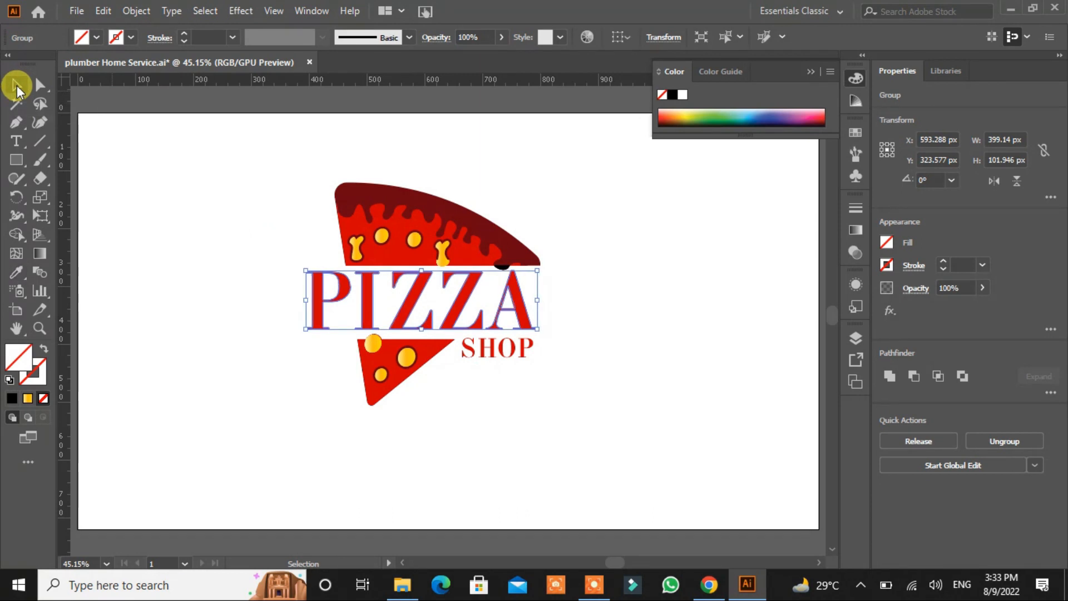
key(Down)
key(Down)
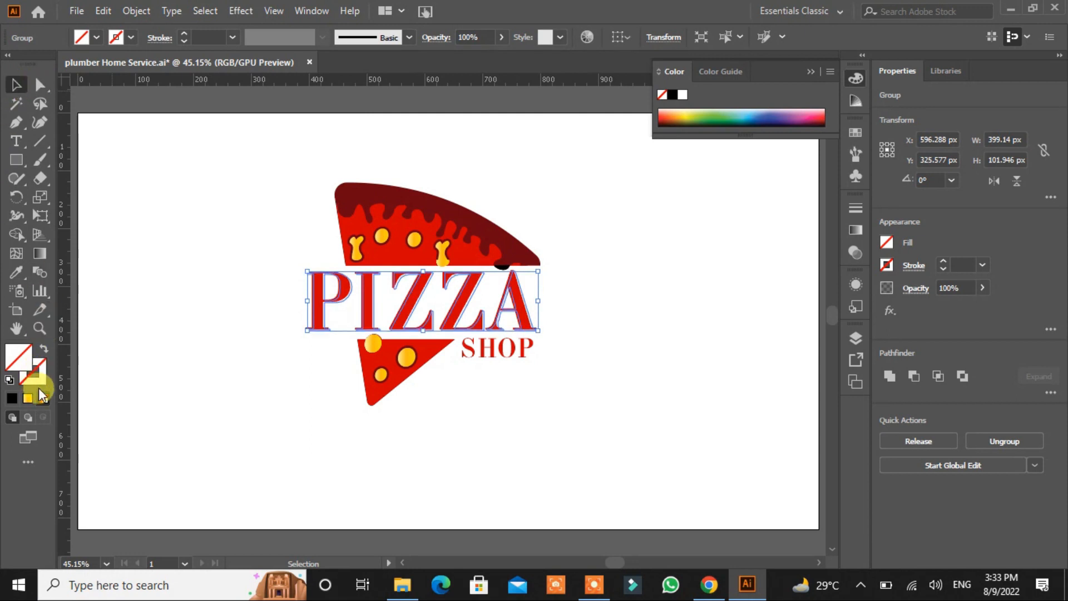
click(28, 398)
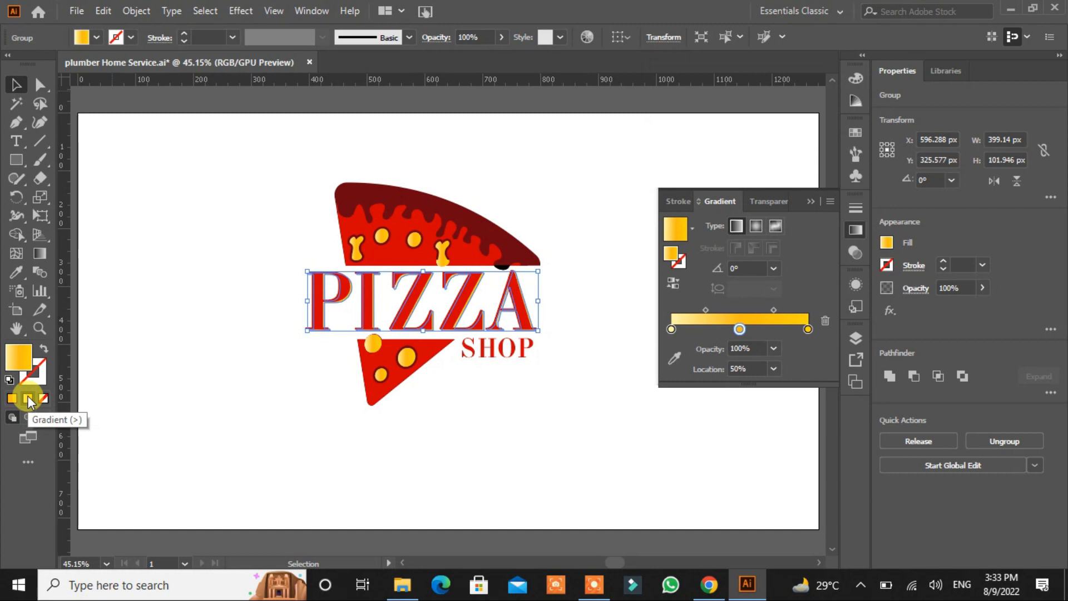
click(145, 345)
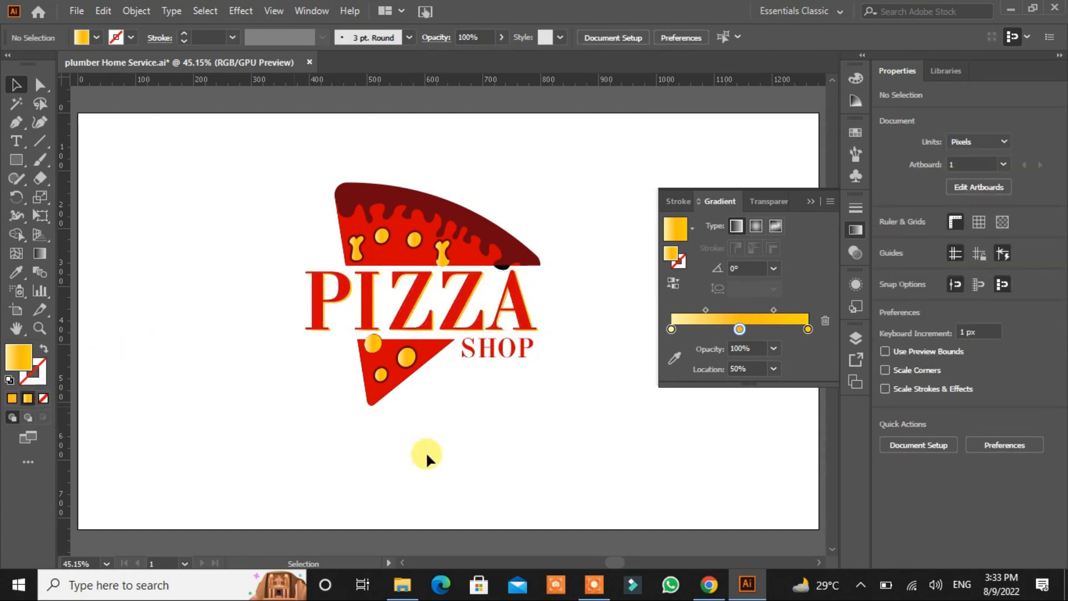
- Duplicate the SHOP text behind the original and fill the copy with the yellow-orange gradient
click(483, 350)
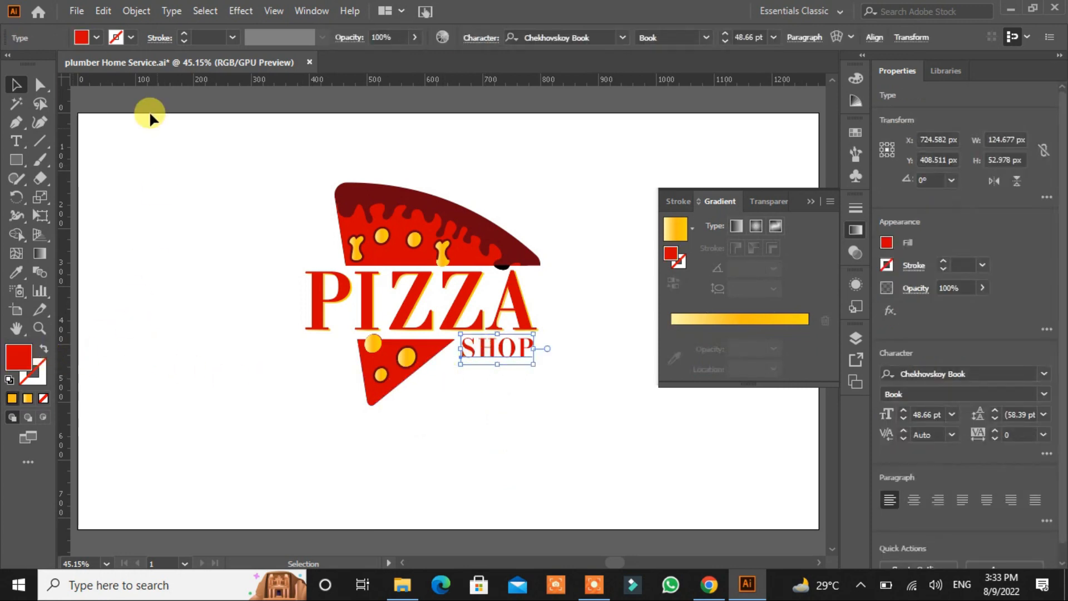
click(102, 11)
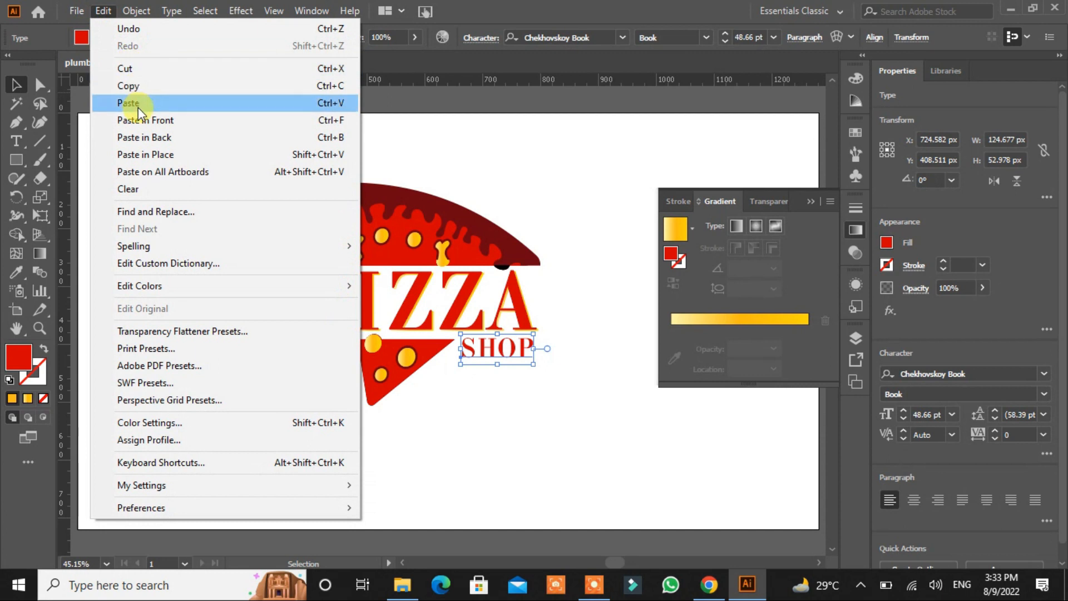
click(136, 86)
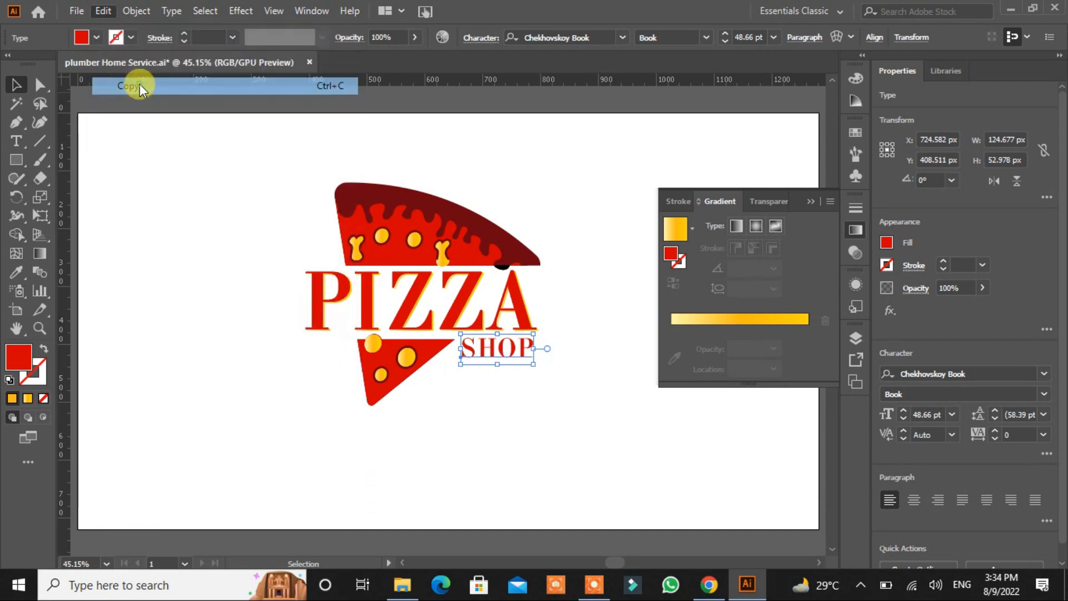
click(103, 11)
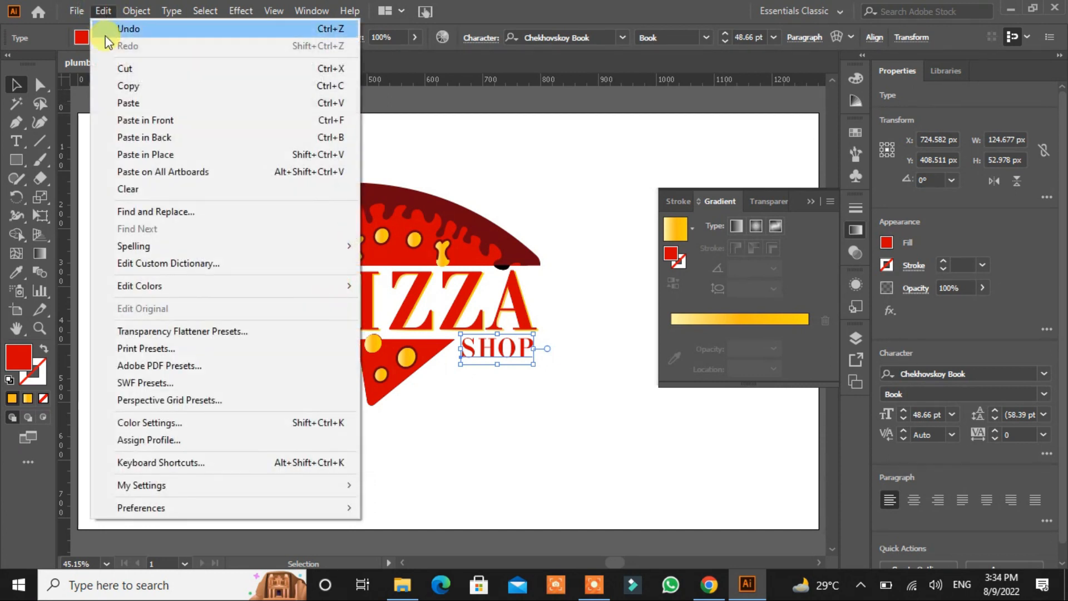
click(143, 139)
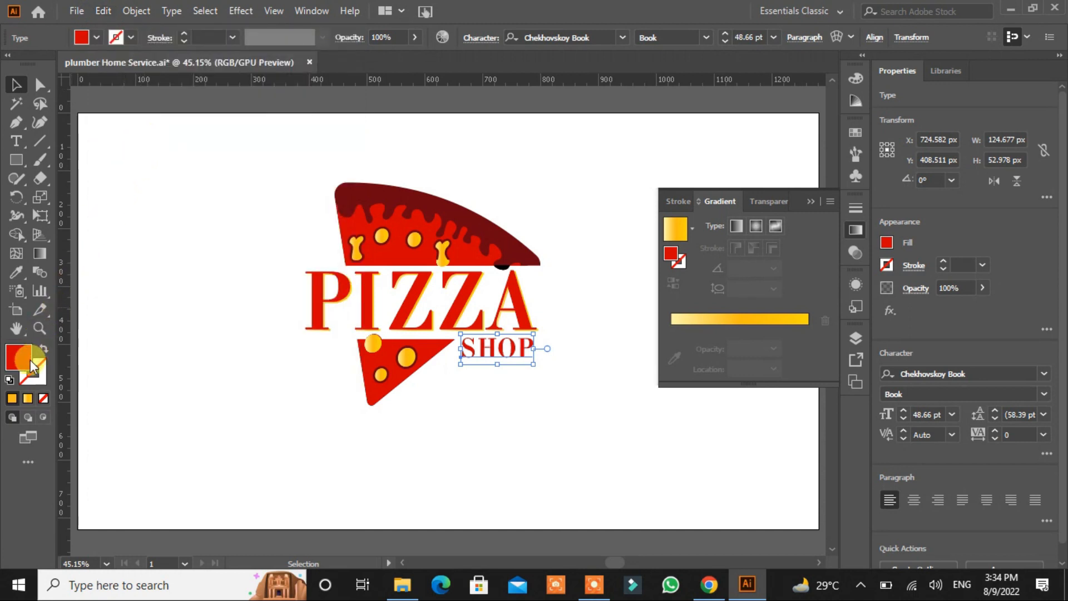
click(28, 401)
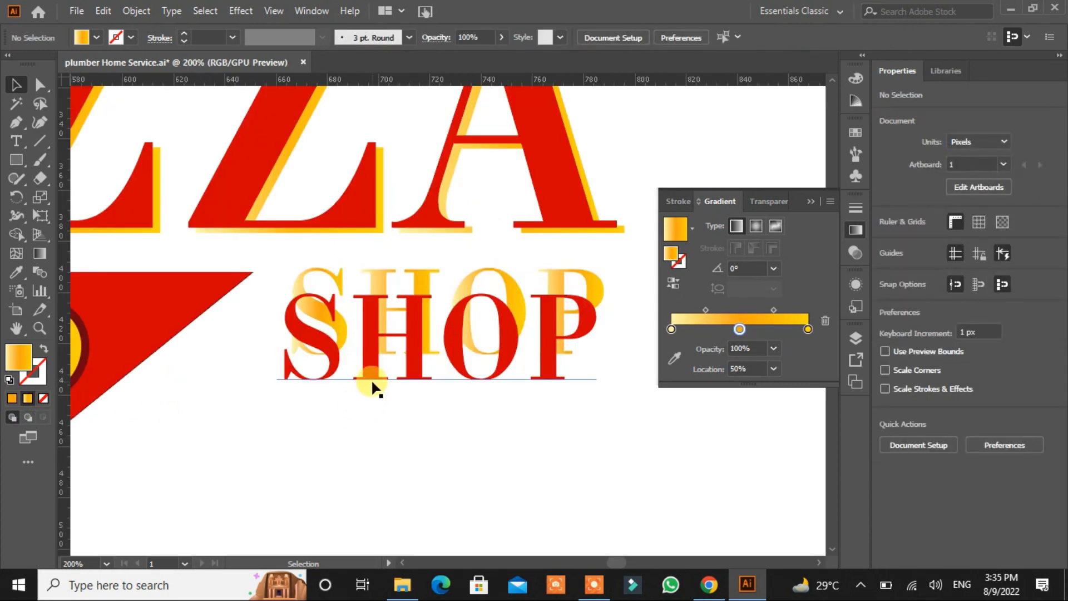
- Nudge the red SHOP text over its yellow copy to X 724.582 px, Y 408.511 px, leaving a thin offset shadow
click(371, 377)
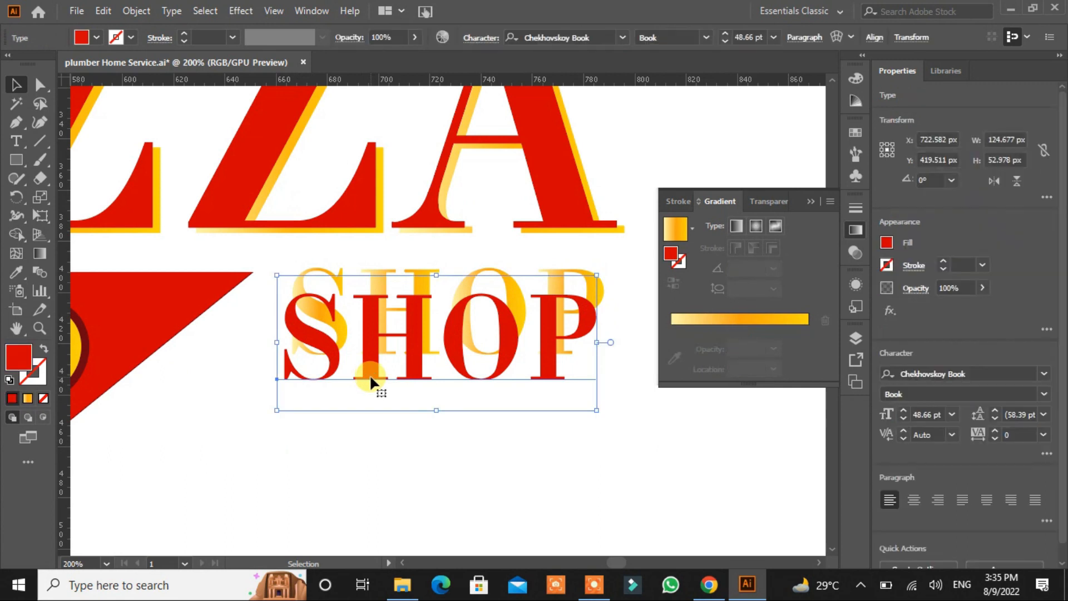
key(Up)
key(Up)
key(Up)
key(Up)
key(Up)
key(Up)
key(Up)
key(Up)
key(Up)
key(Up)
key(Up)
key(Up)
key(Up)
key(Up)
key(Up)
key(Up)
key(Up)
key(Up)
key(Up)
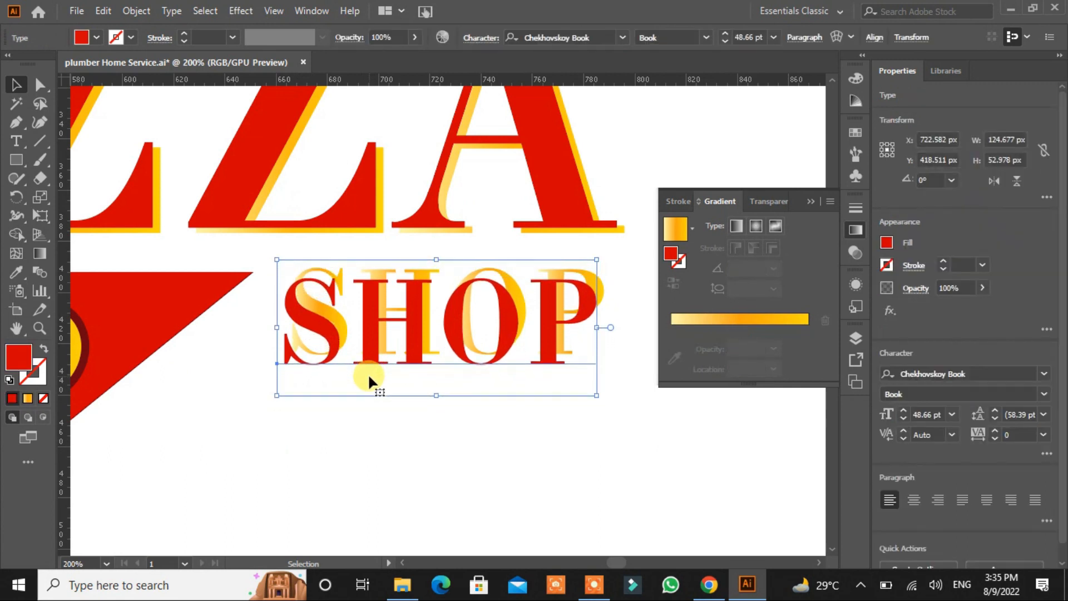
key(Up)
key(Up)
key(Up)
key(Up)
key(Up)
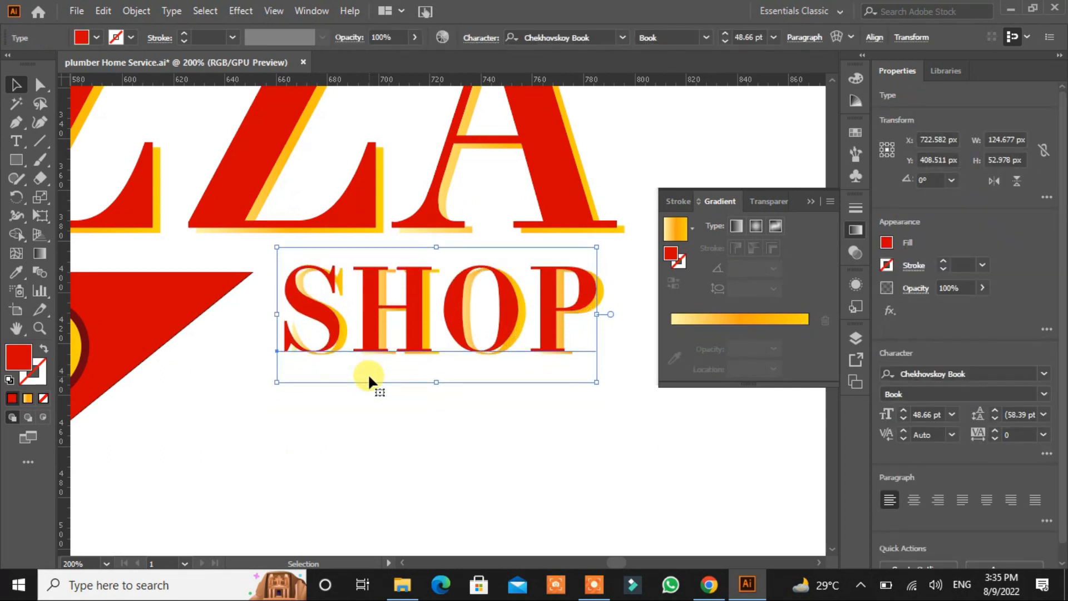
key(Right)
key(Right)
key(Right)
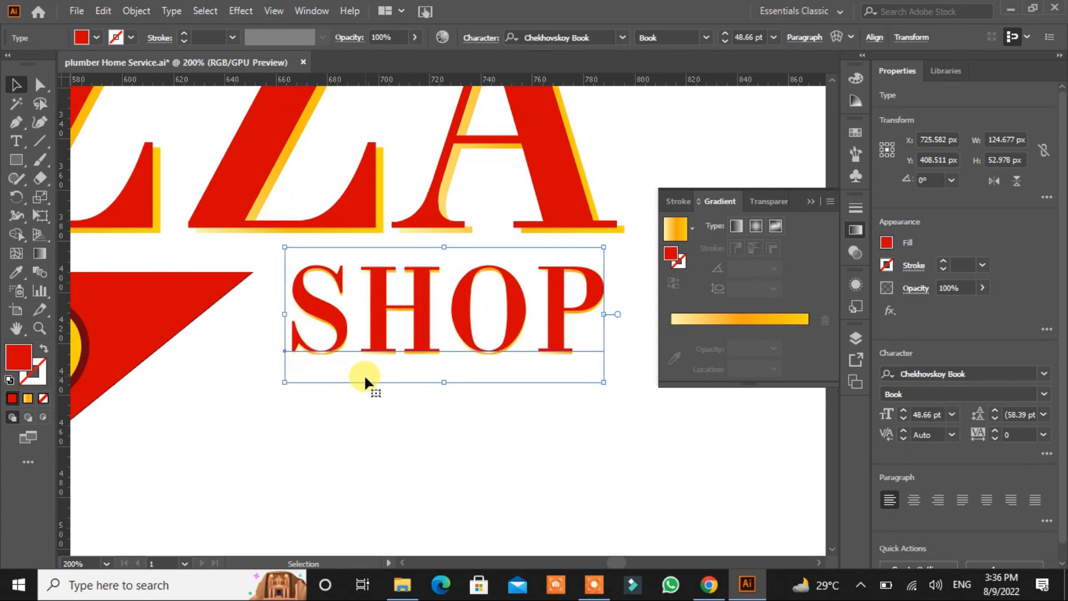
key(Left)
key(Left)
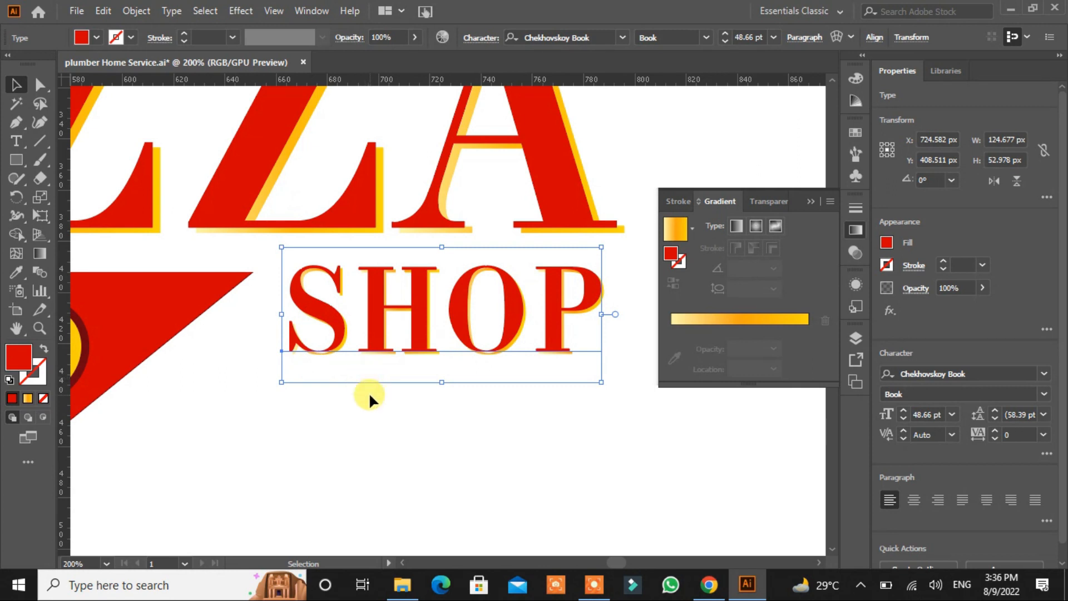
click(366, 397)
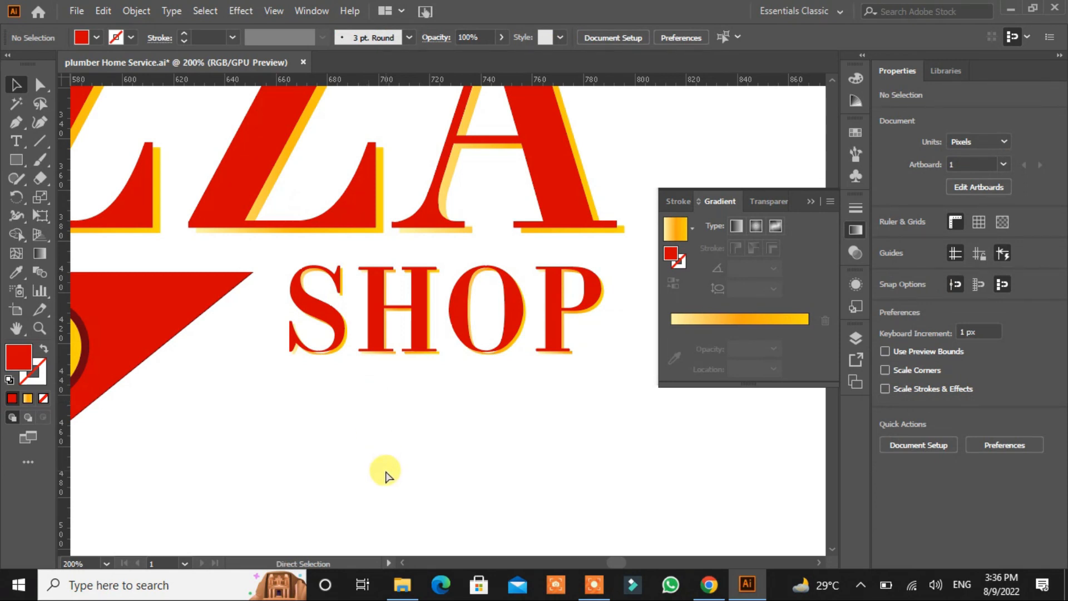
key(ctrl+0)
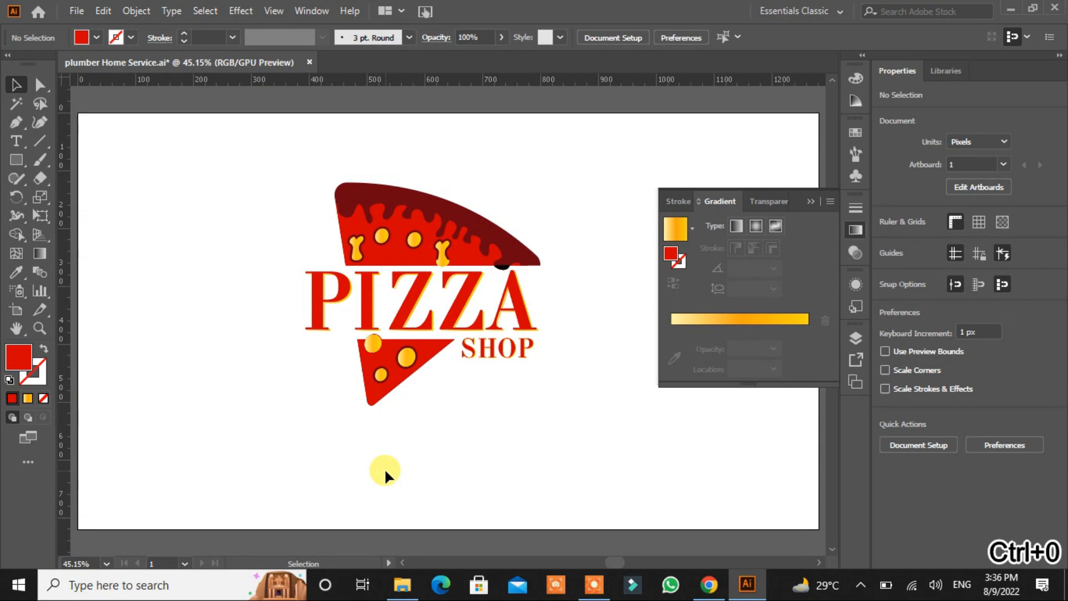
- Group the pizza slice, toppings, PIZZA and SHOP lettering into one object and collapse the Gradient panel
drag(583, 186, 272, 401)
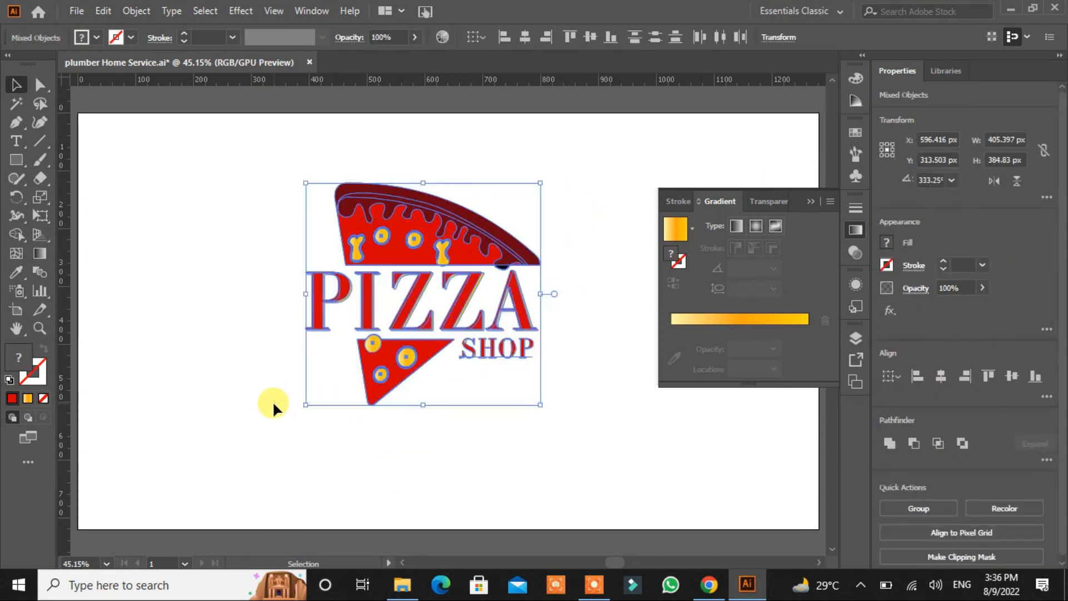
click(919, 506)
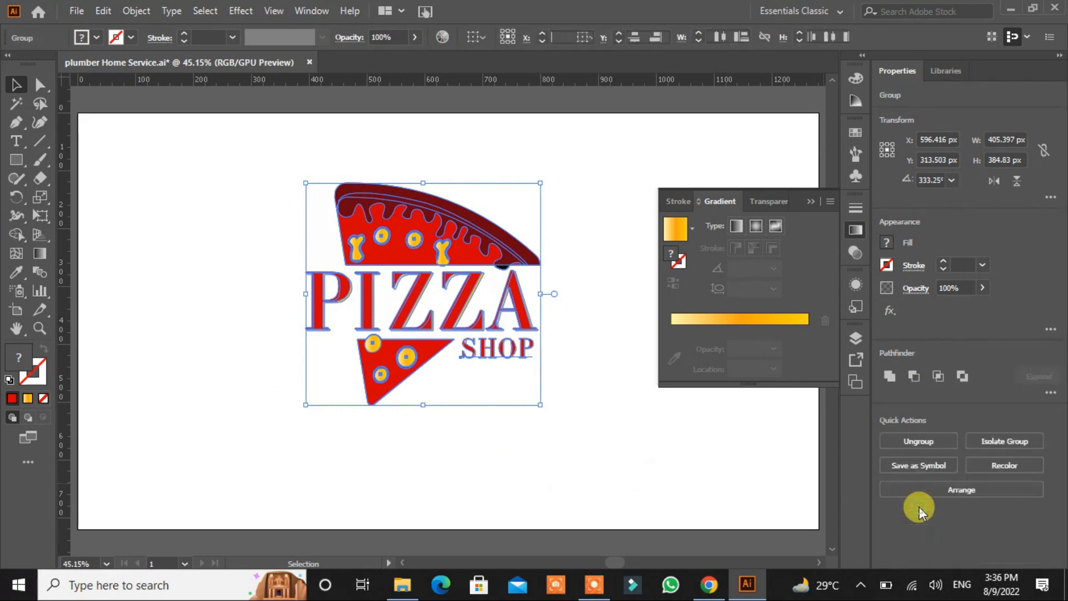
click(671, 442)
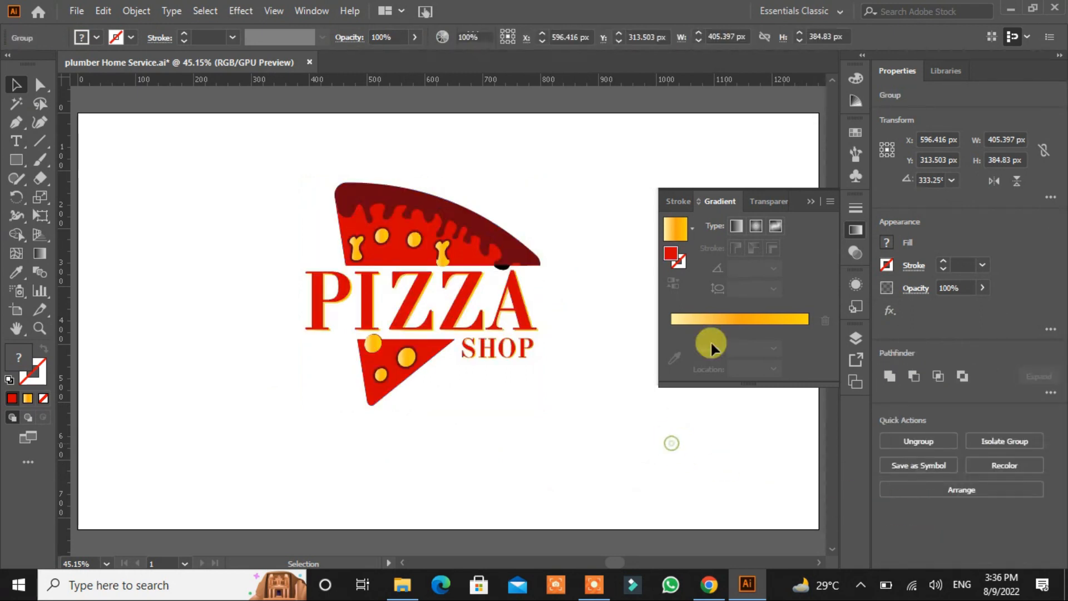
click(810, 201)
- Move the whole logo right and down toward the middle of the artboard
drag(588, 176, 305, 423)
right_click(361, 380)
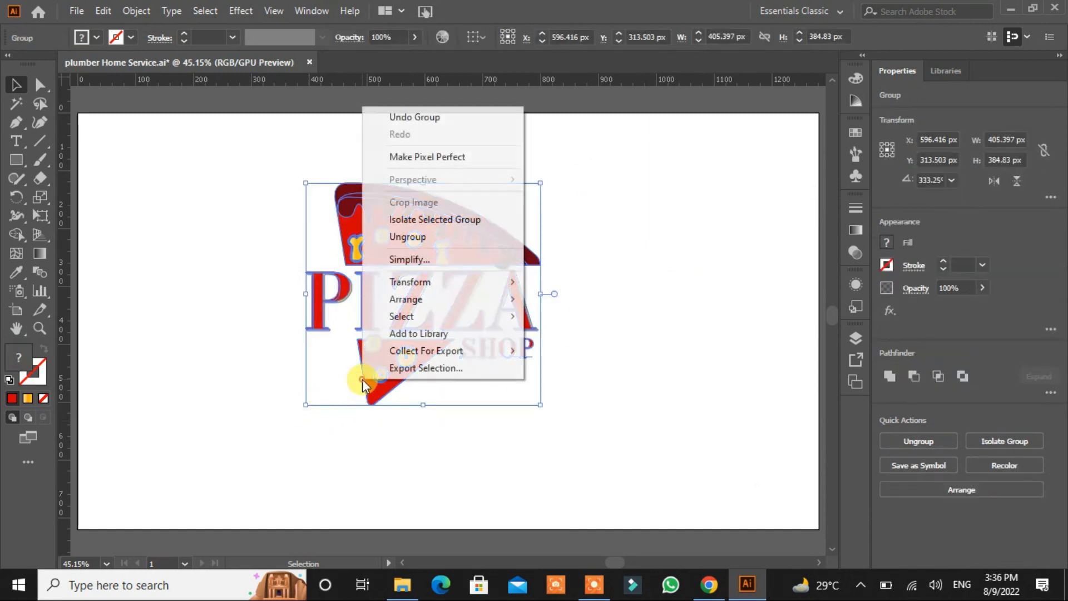
click(281, 318)
drag(411, 252, 441, 272)
click(621, 349)
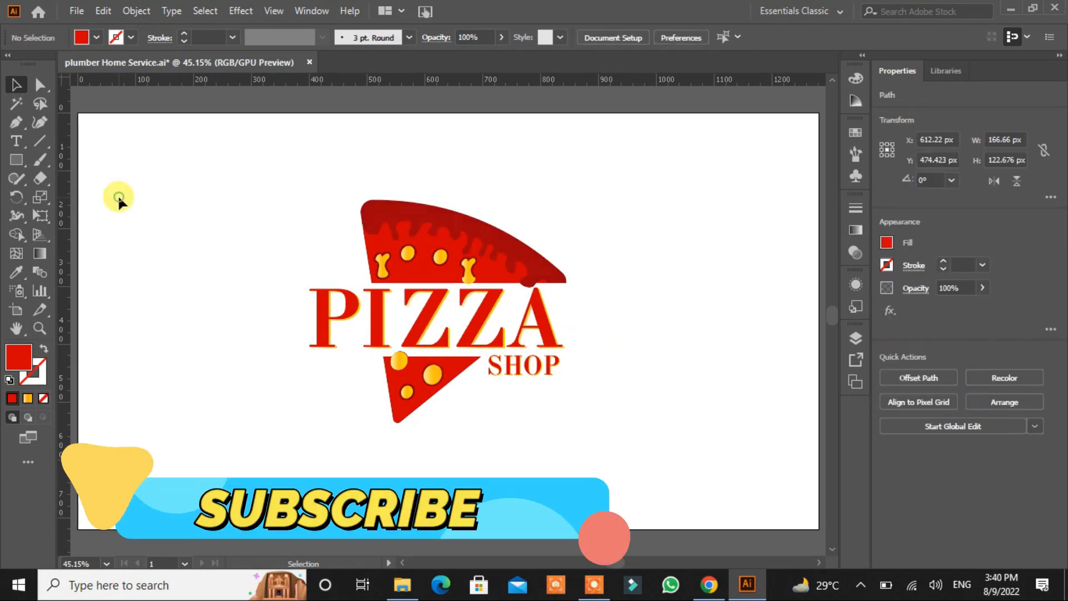
- Group all the separate logo parts, including the recolored crust and both text layers, into a single object
click(675, 162)
drag(645, 178, 287, 449)
right_click(426, 275)
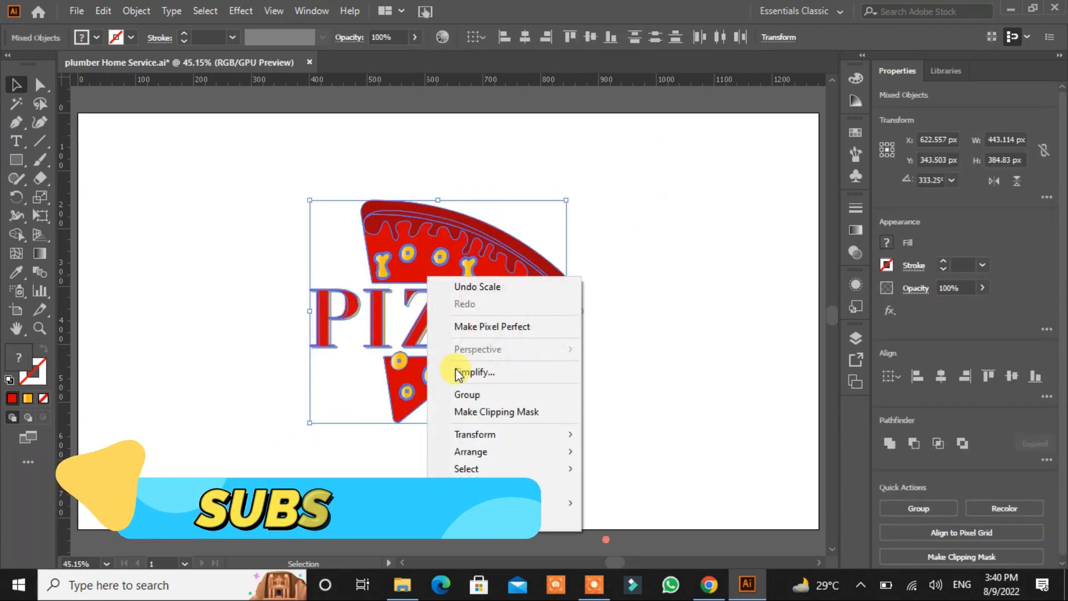
click(467, 394)
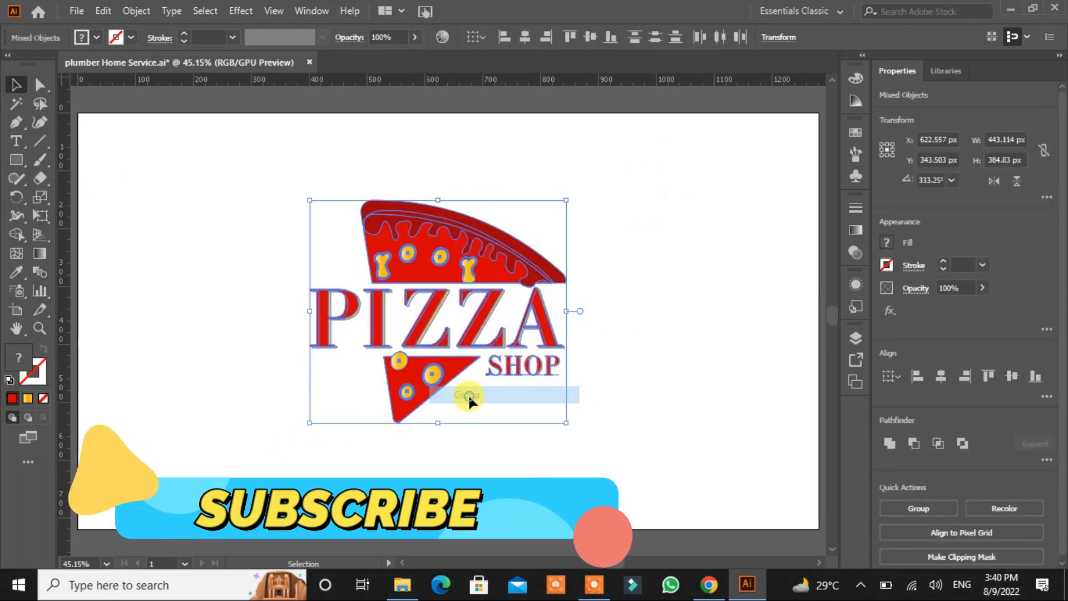
click(289, 463)
- Reposition the grouped logo slightly further right so it sits near the artboard's center, and leave it deselected
drag(599, 226, 243, 420)
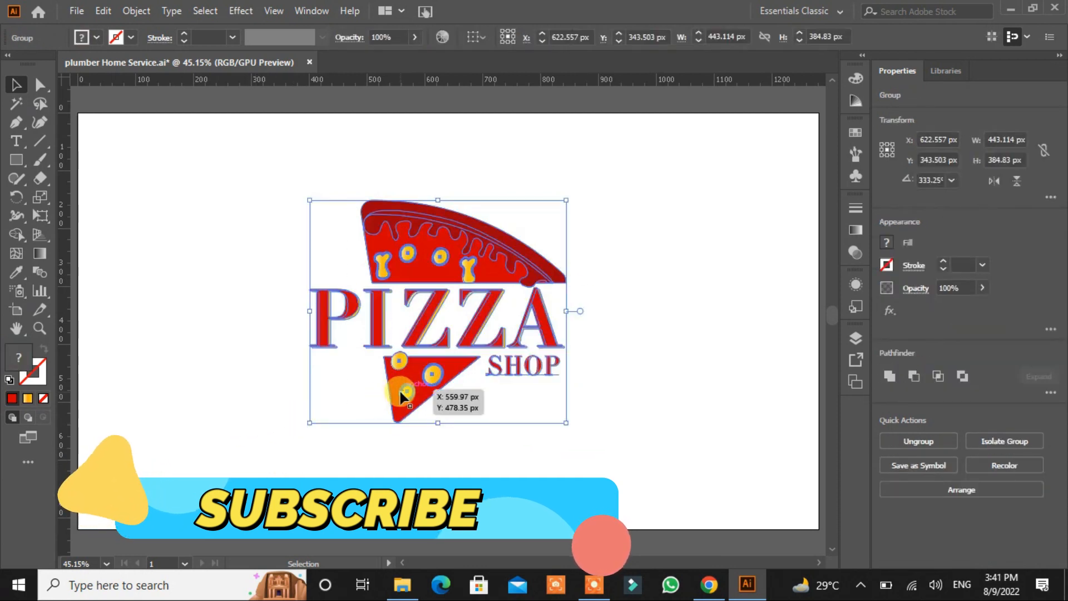
drag(386, 393, 405, 370)
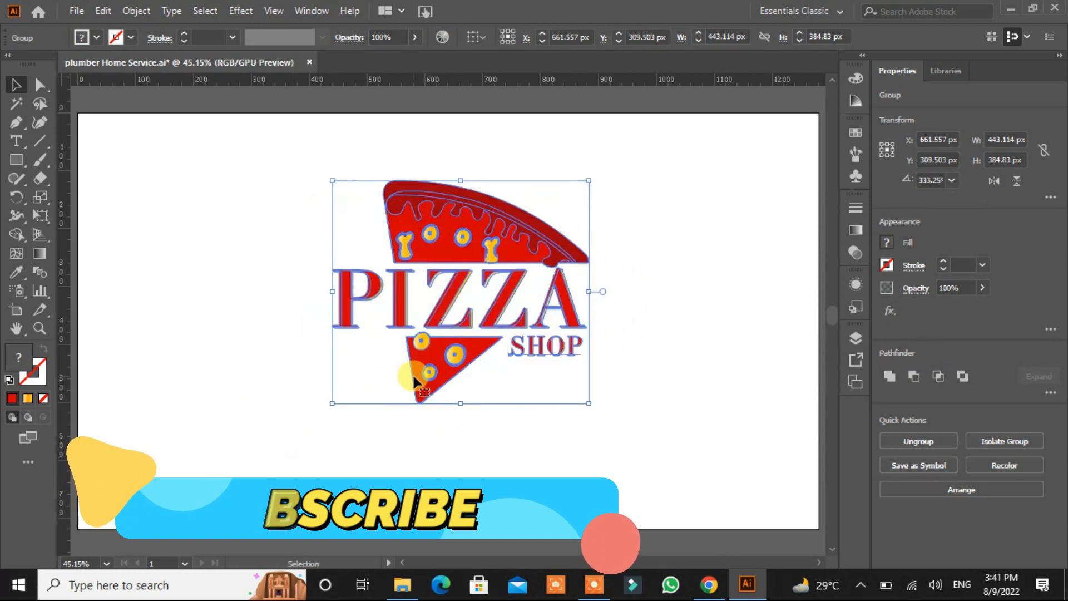
click(549, 459)
drag(466, 265, 465, 287)
click(633, 397)
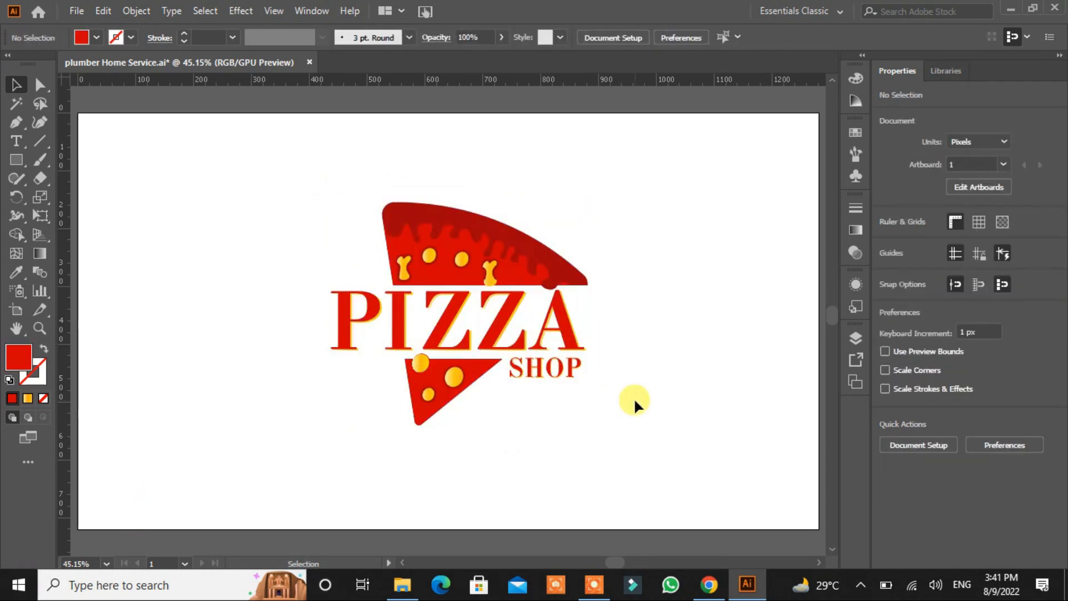